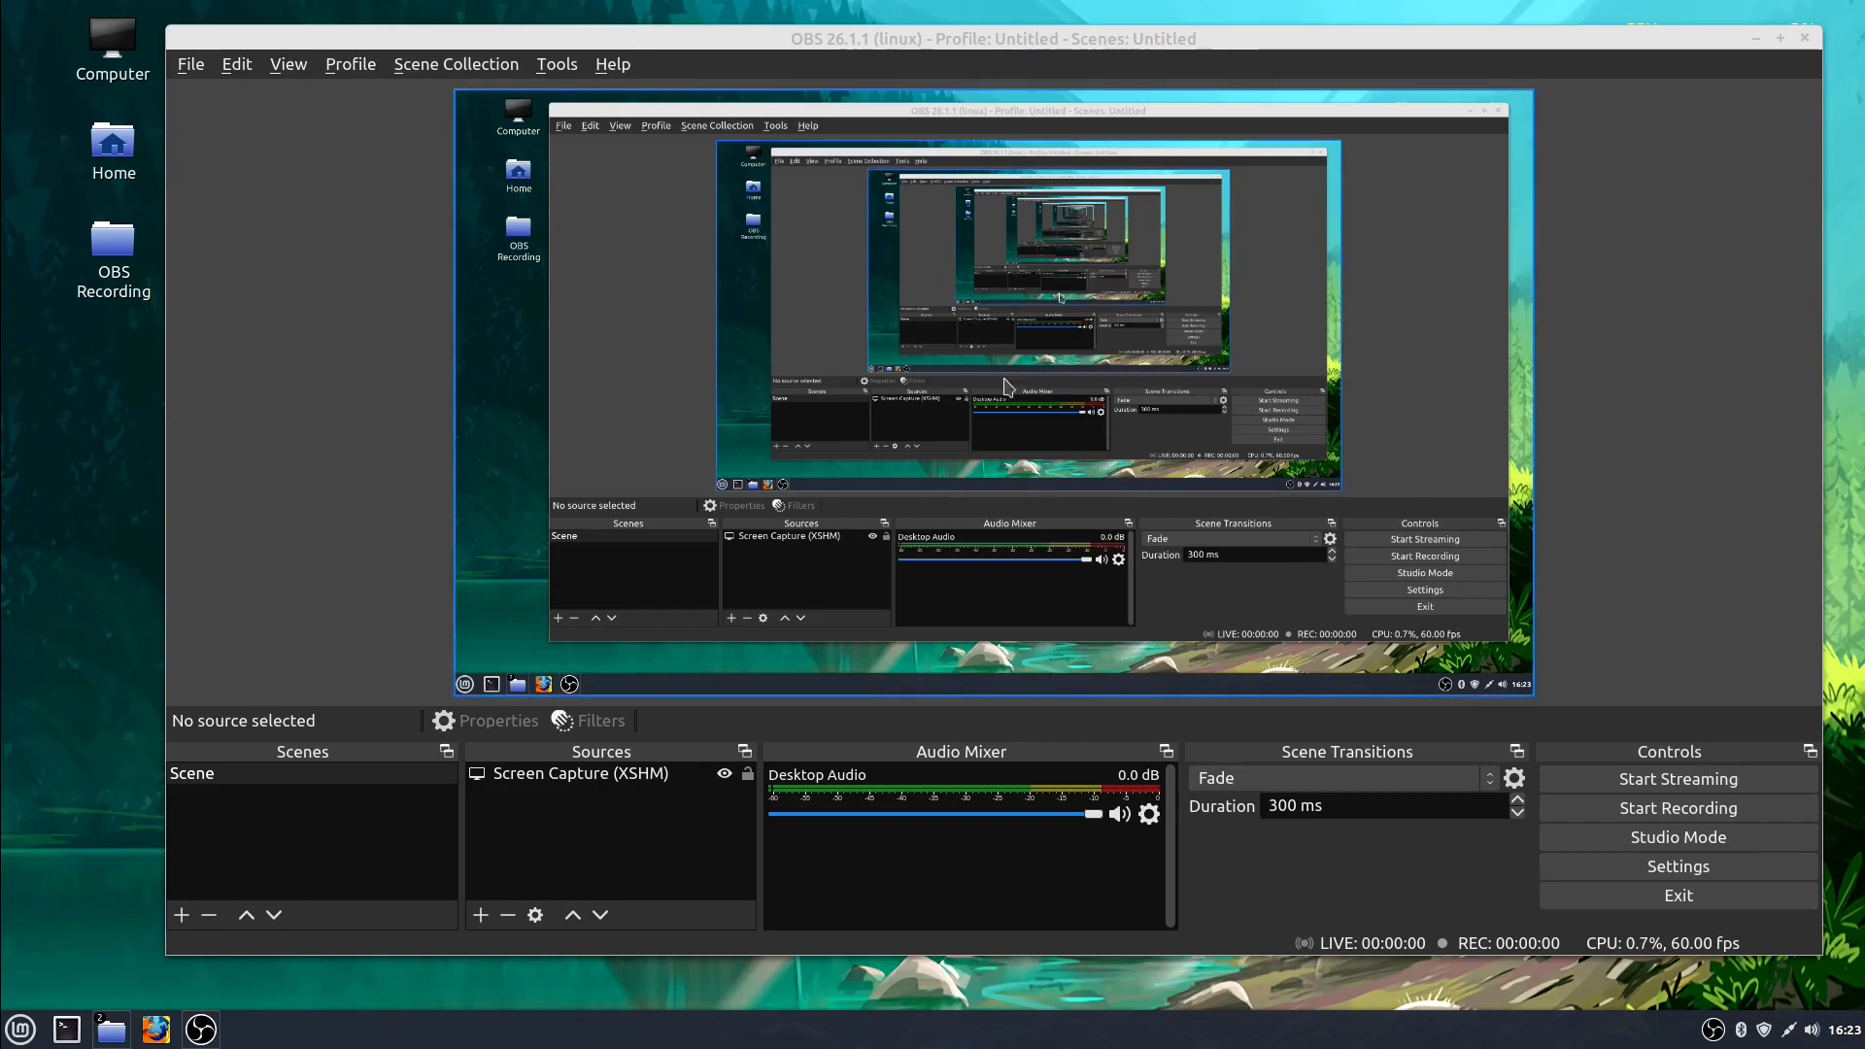
- Minimize OBS, close the OBS Recording folder window behind it, and bring OBS back up
click(1755, 38)
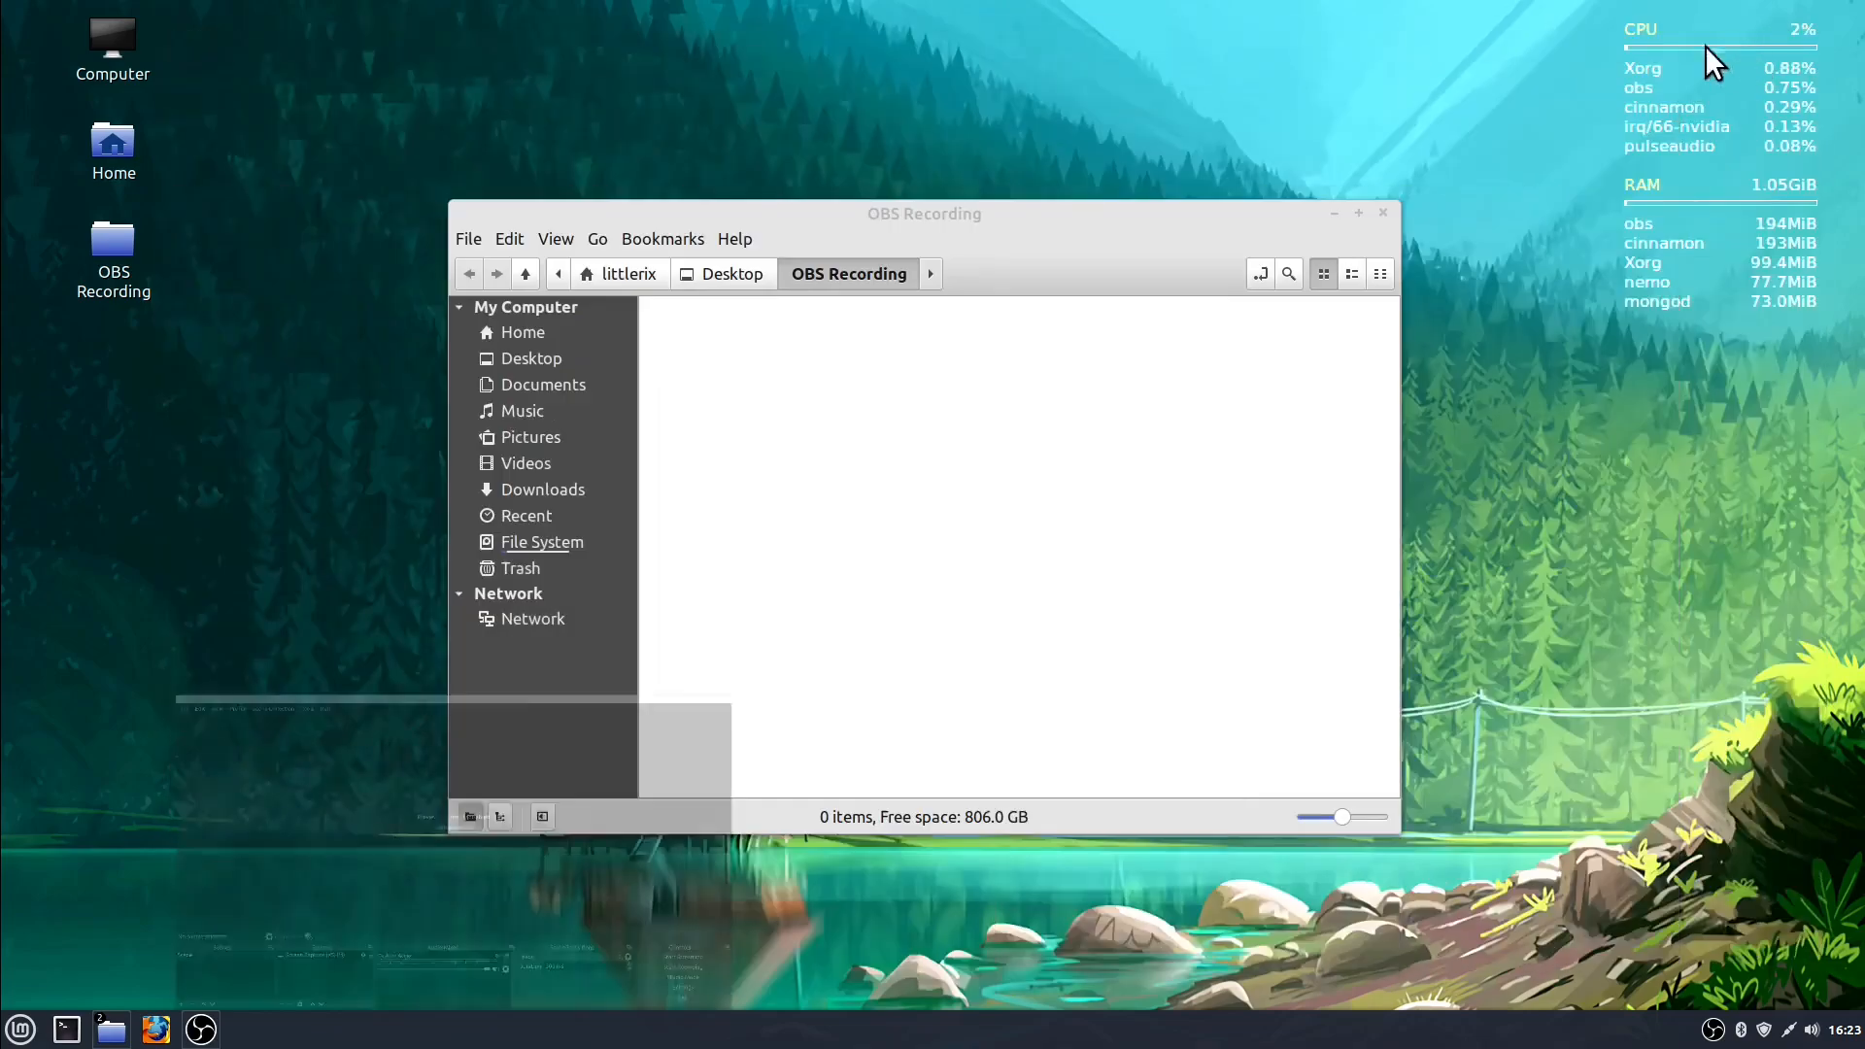
click(1385, 215)
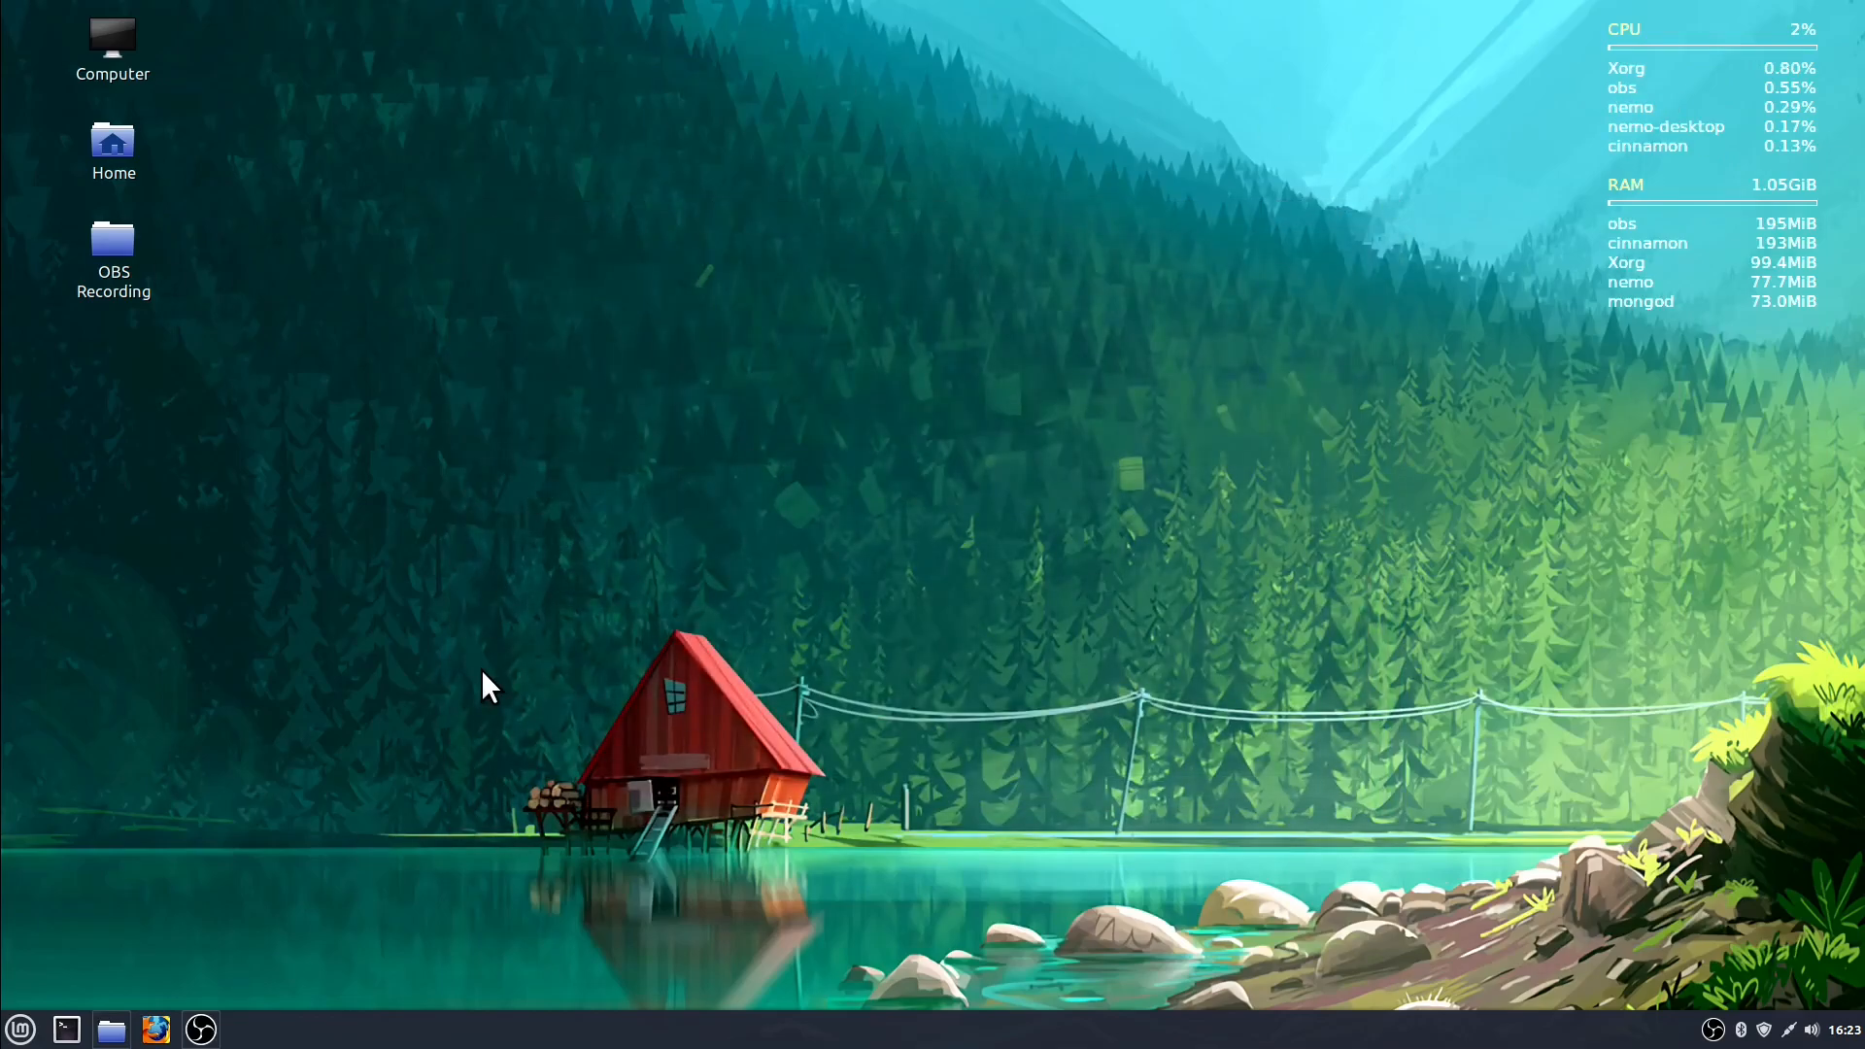
click(201, 1029)
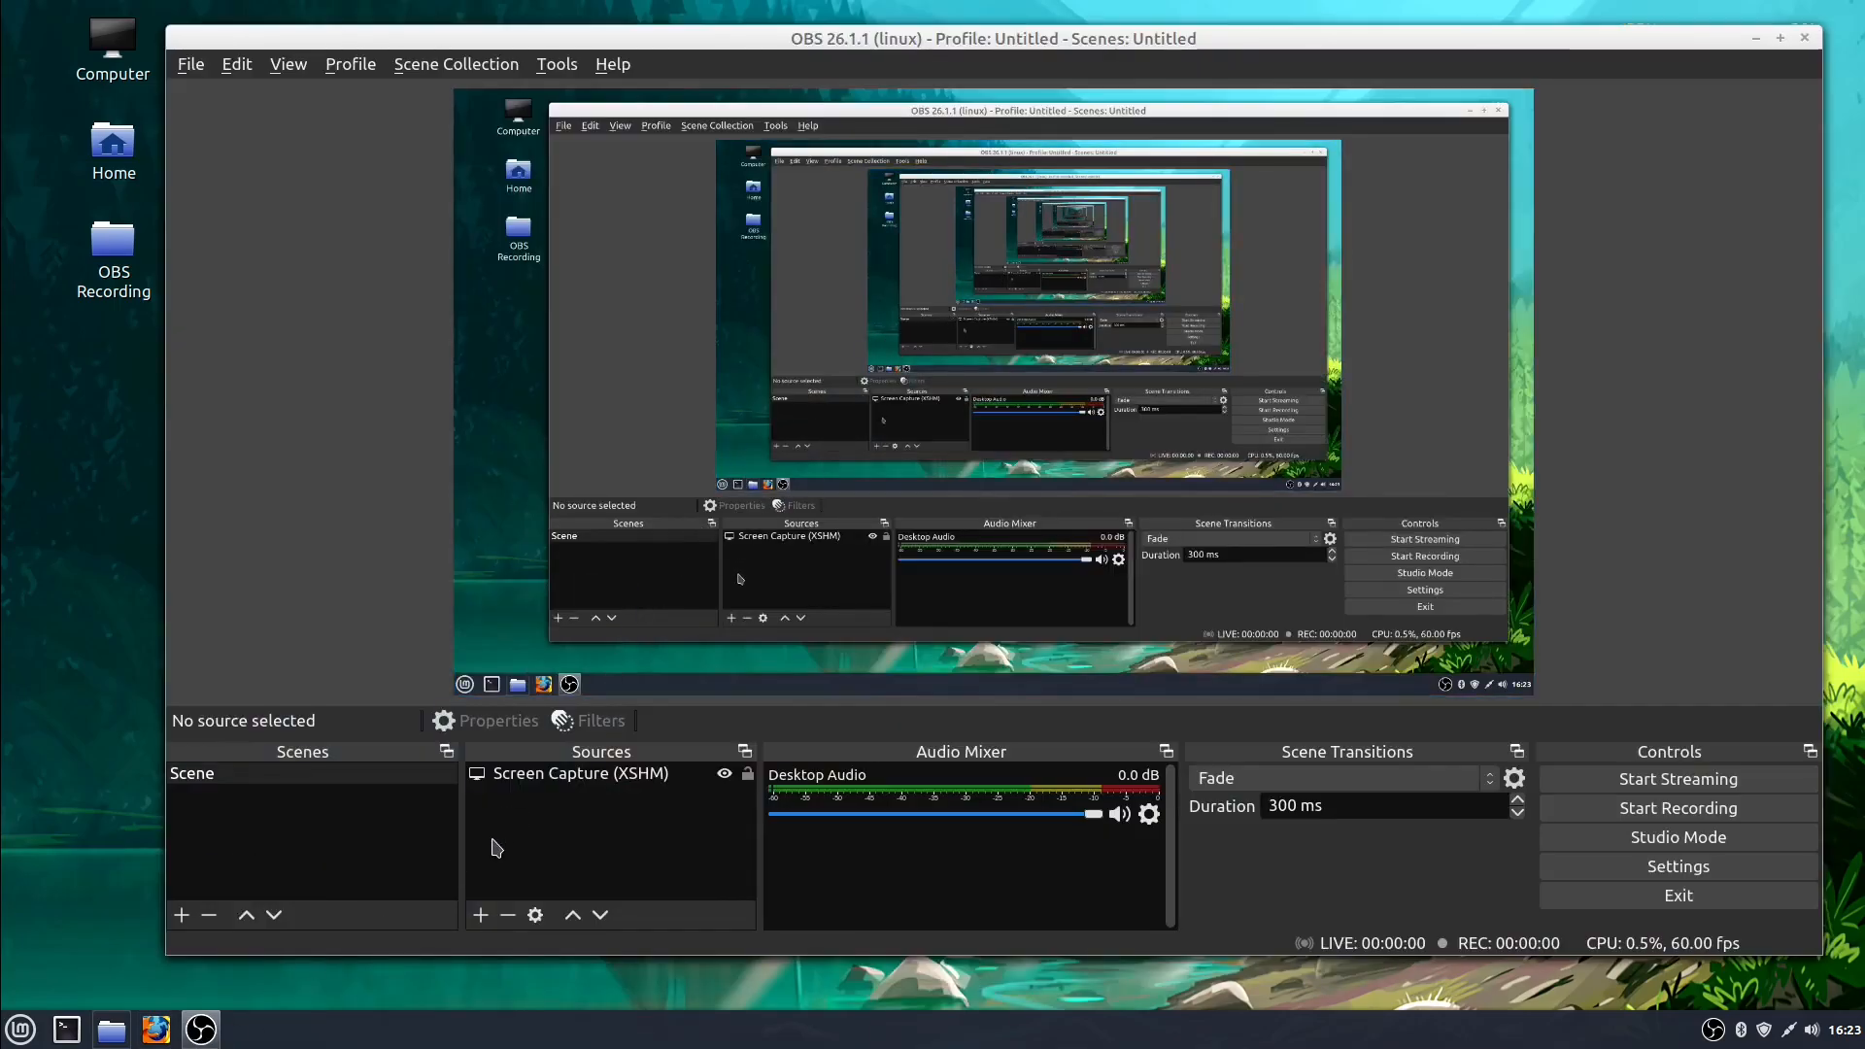
- Remove the Screen Capture (XSHM) source from the scene and confirm the removal
click(538, 785)
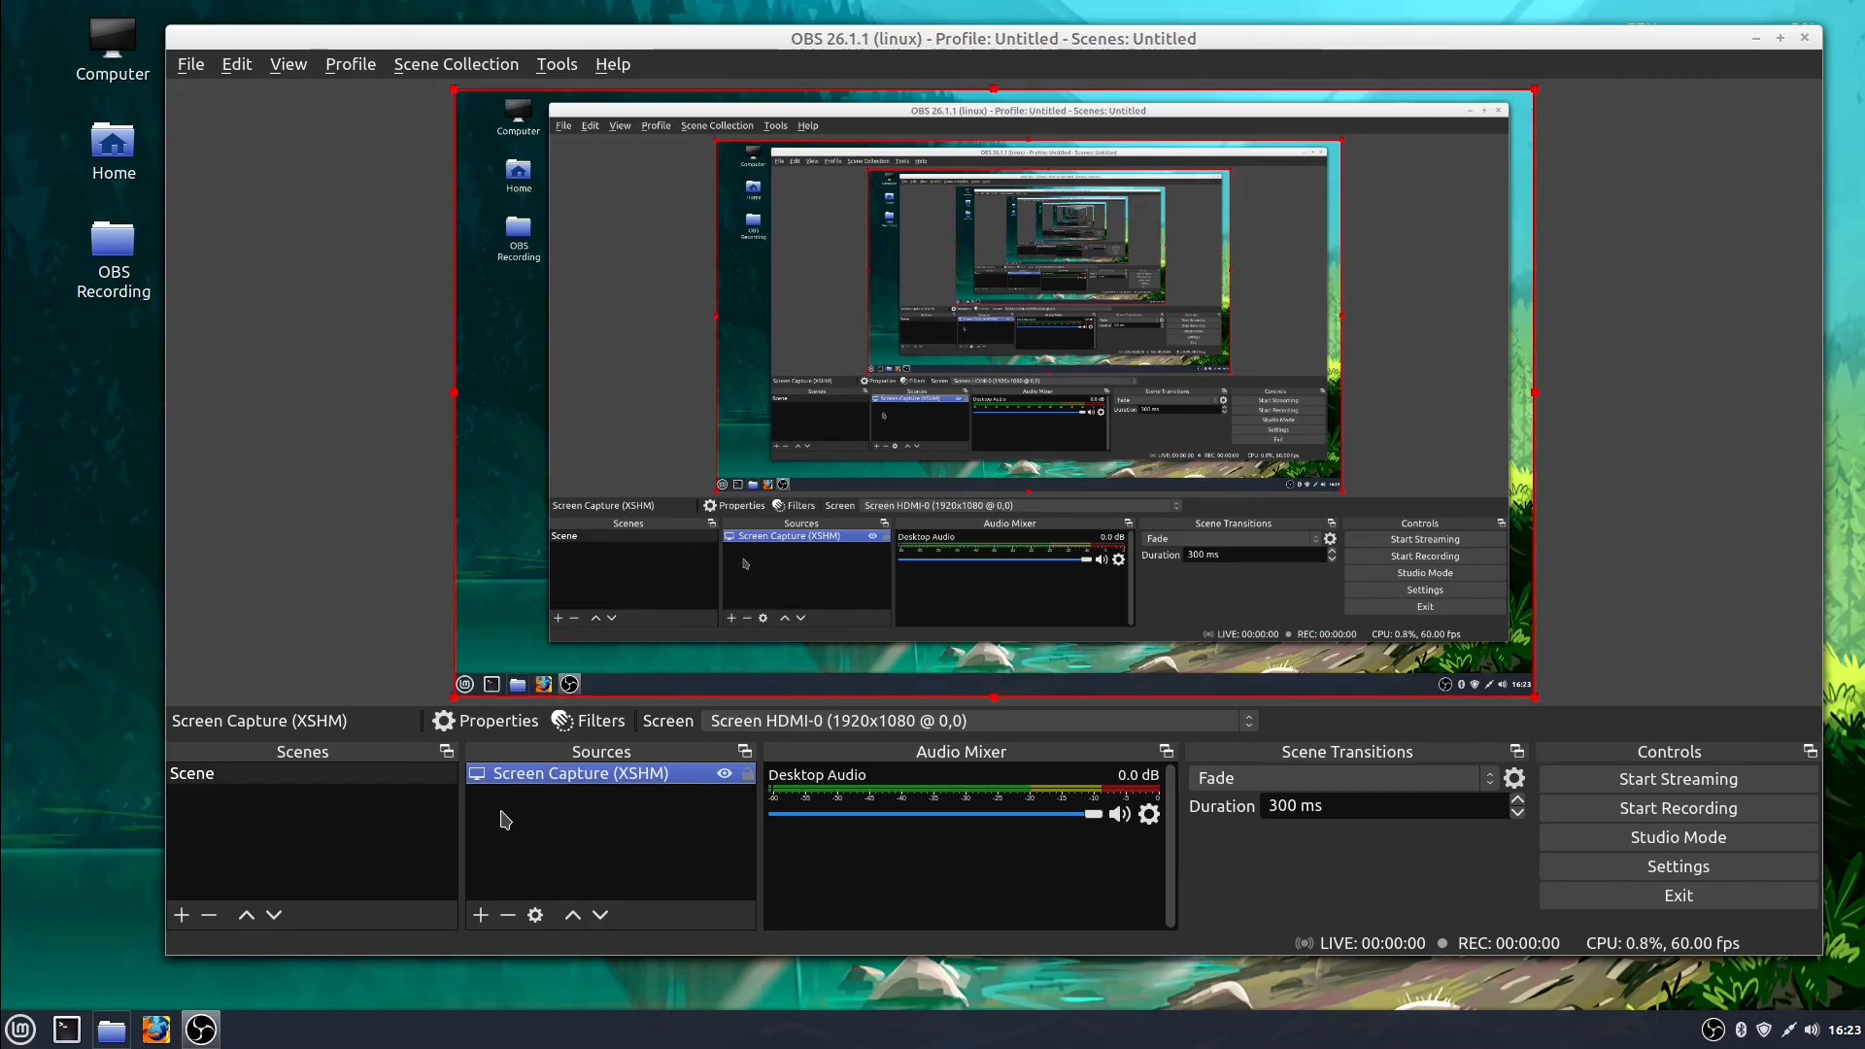
click(508, 917)
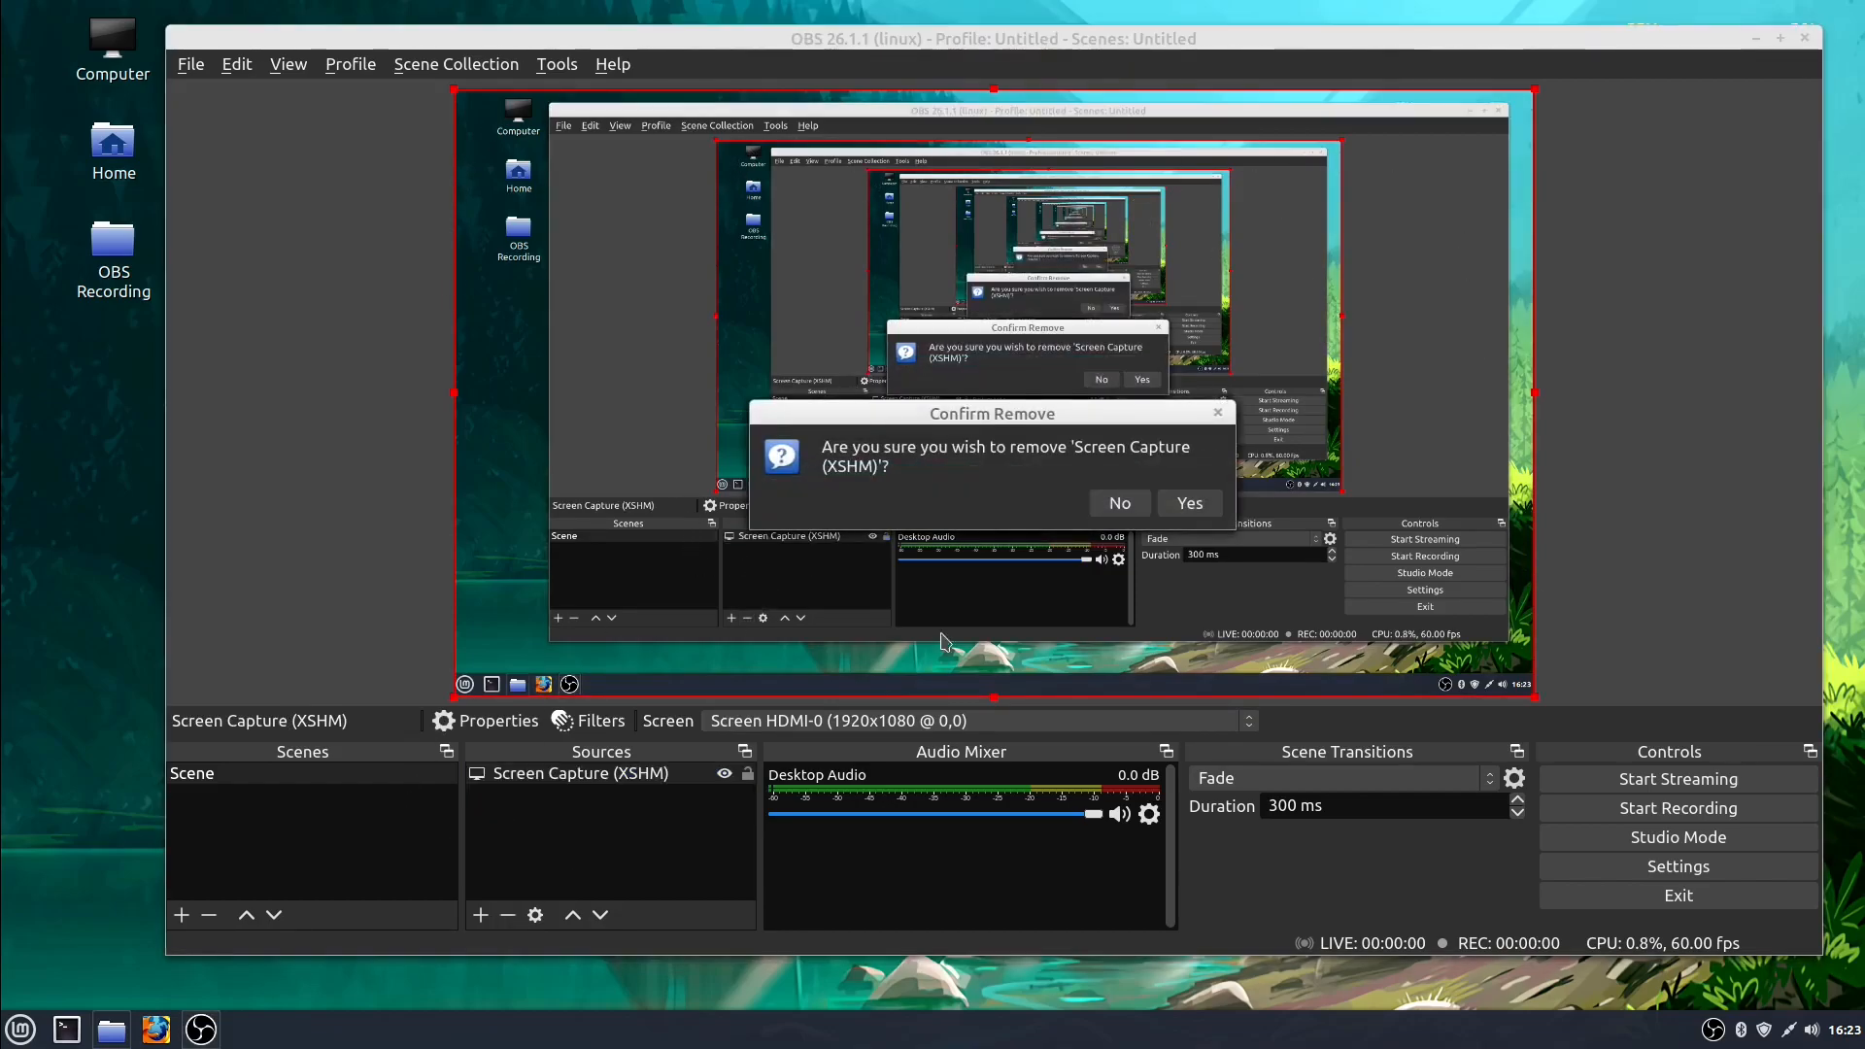
click(1171, 501)
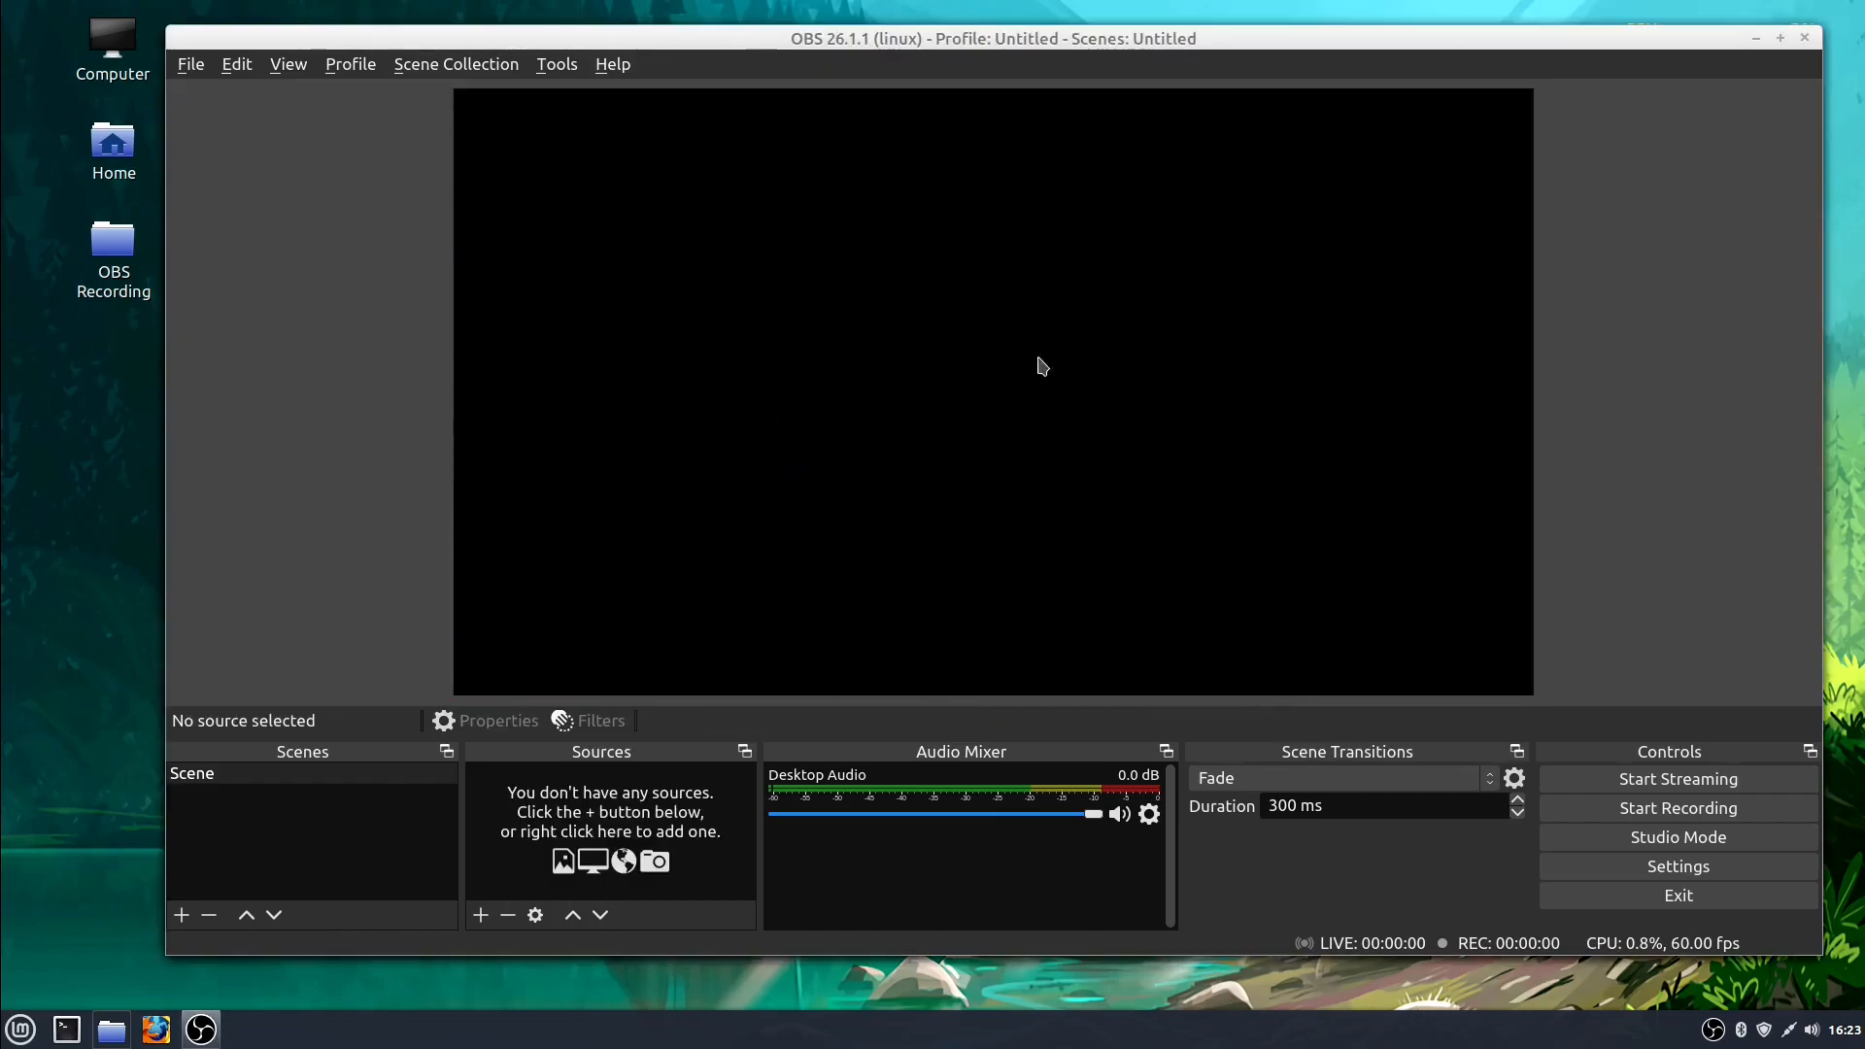
- Add a new Video Capture Device (V4L2) source for the HD Pro Webcam C920, keeping its default name and properties
click(481, 916)
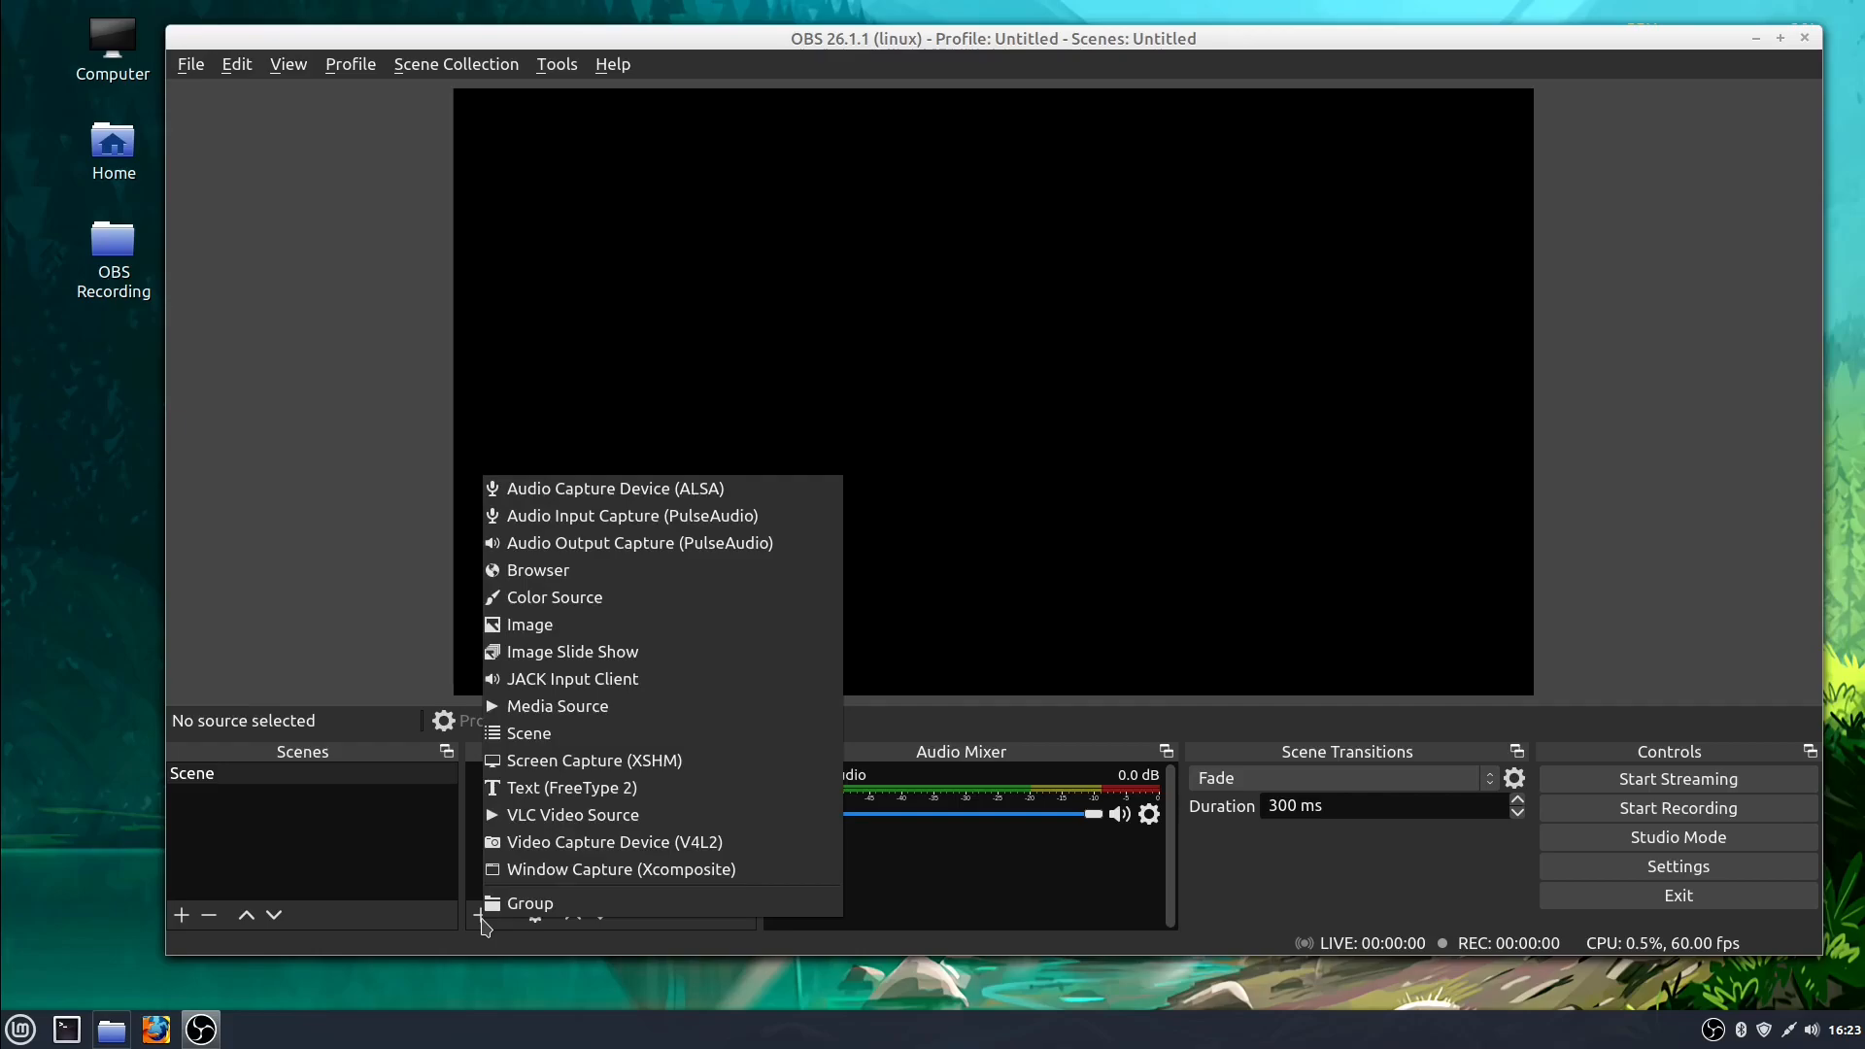
click(562, 843)
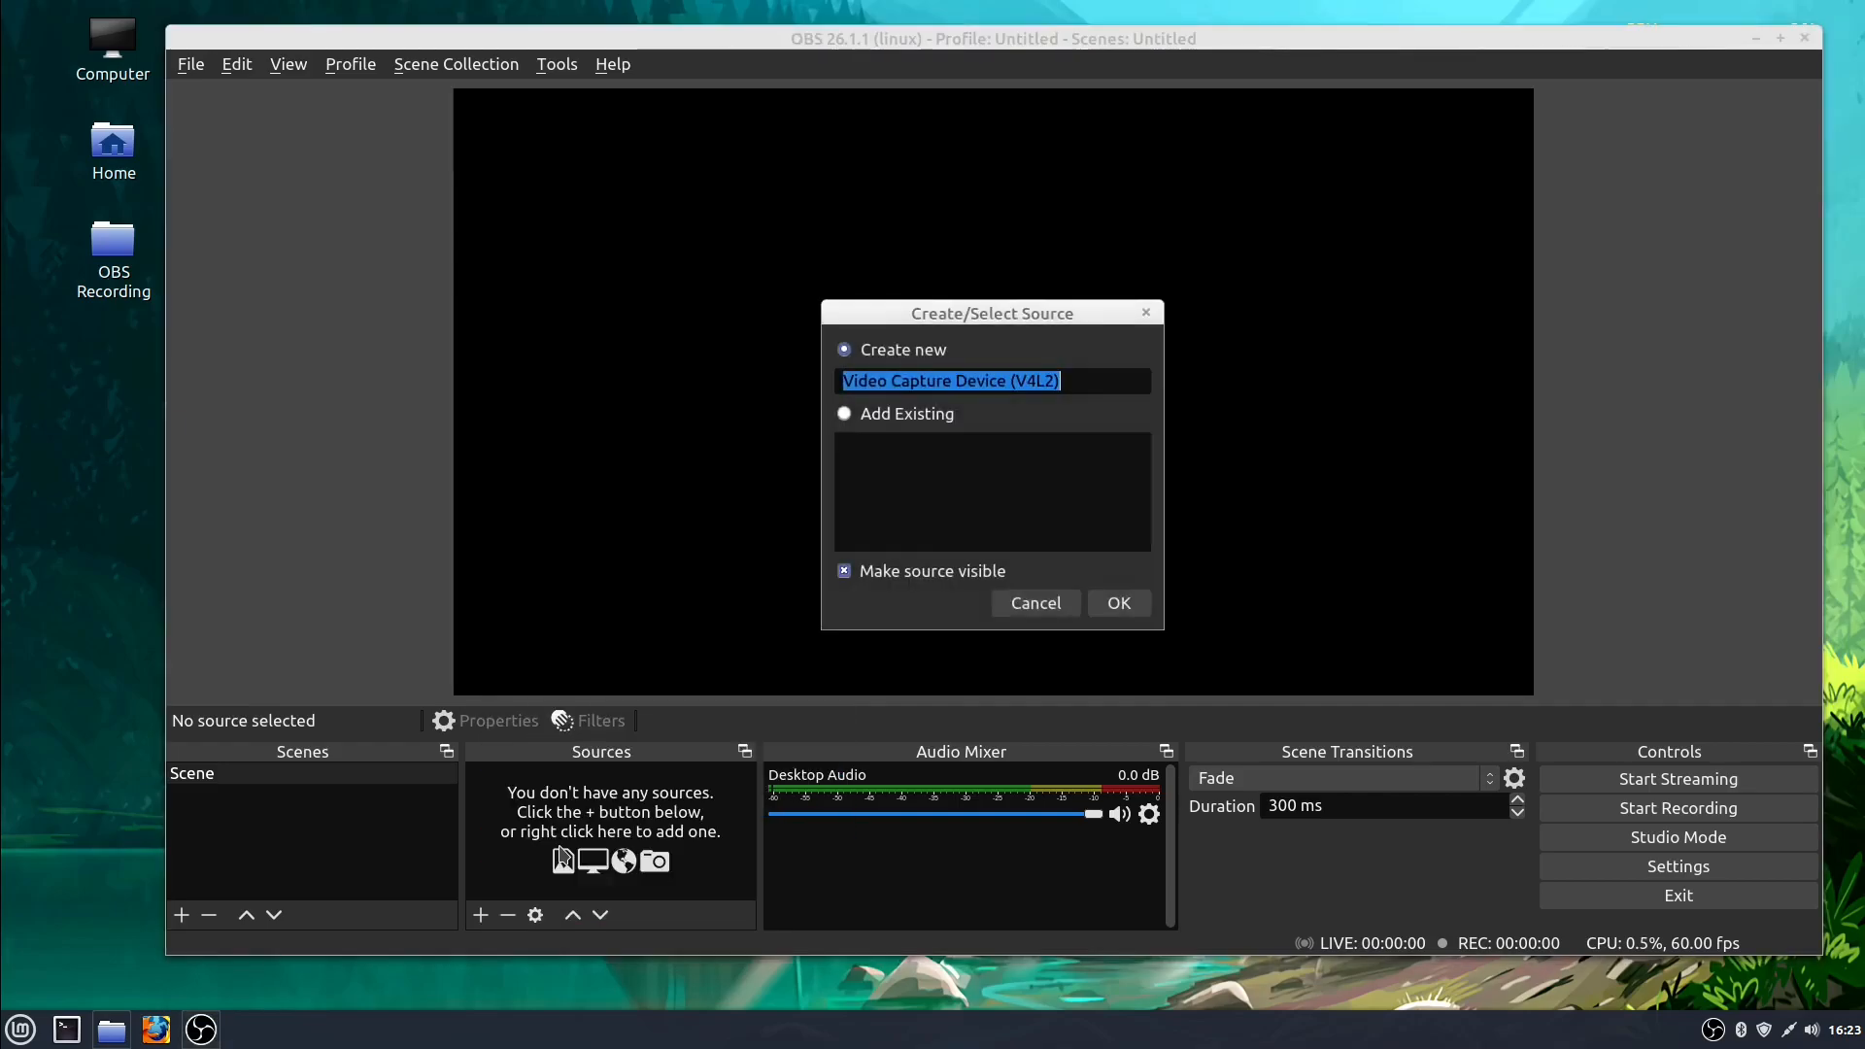
click(1119, 603)
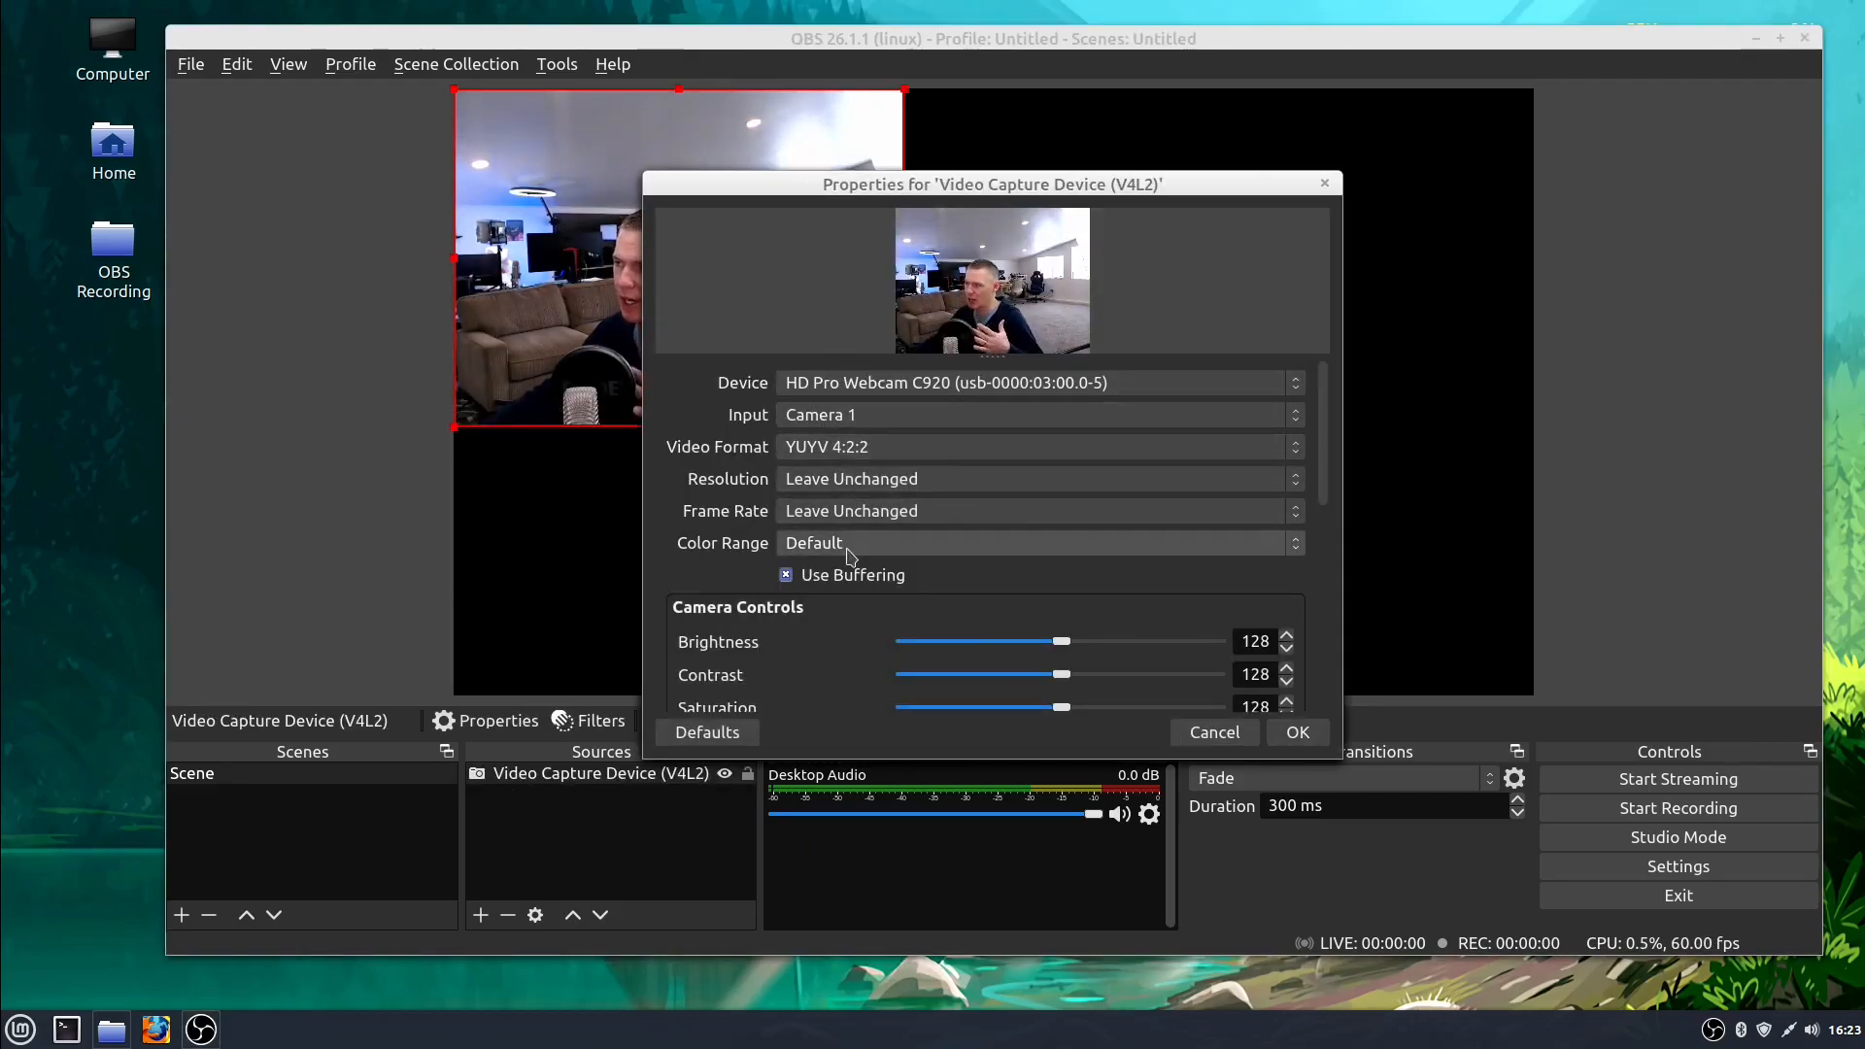
click(1298, 735)
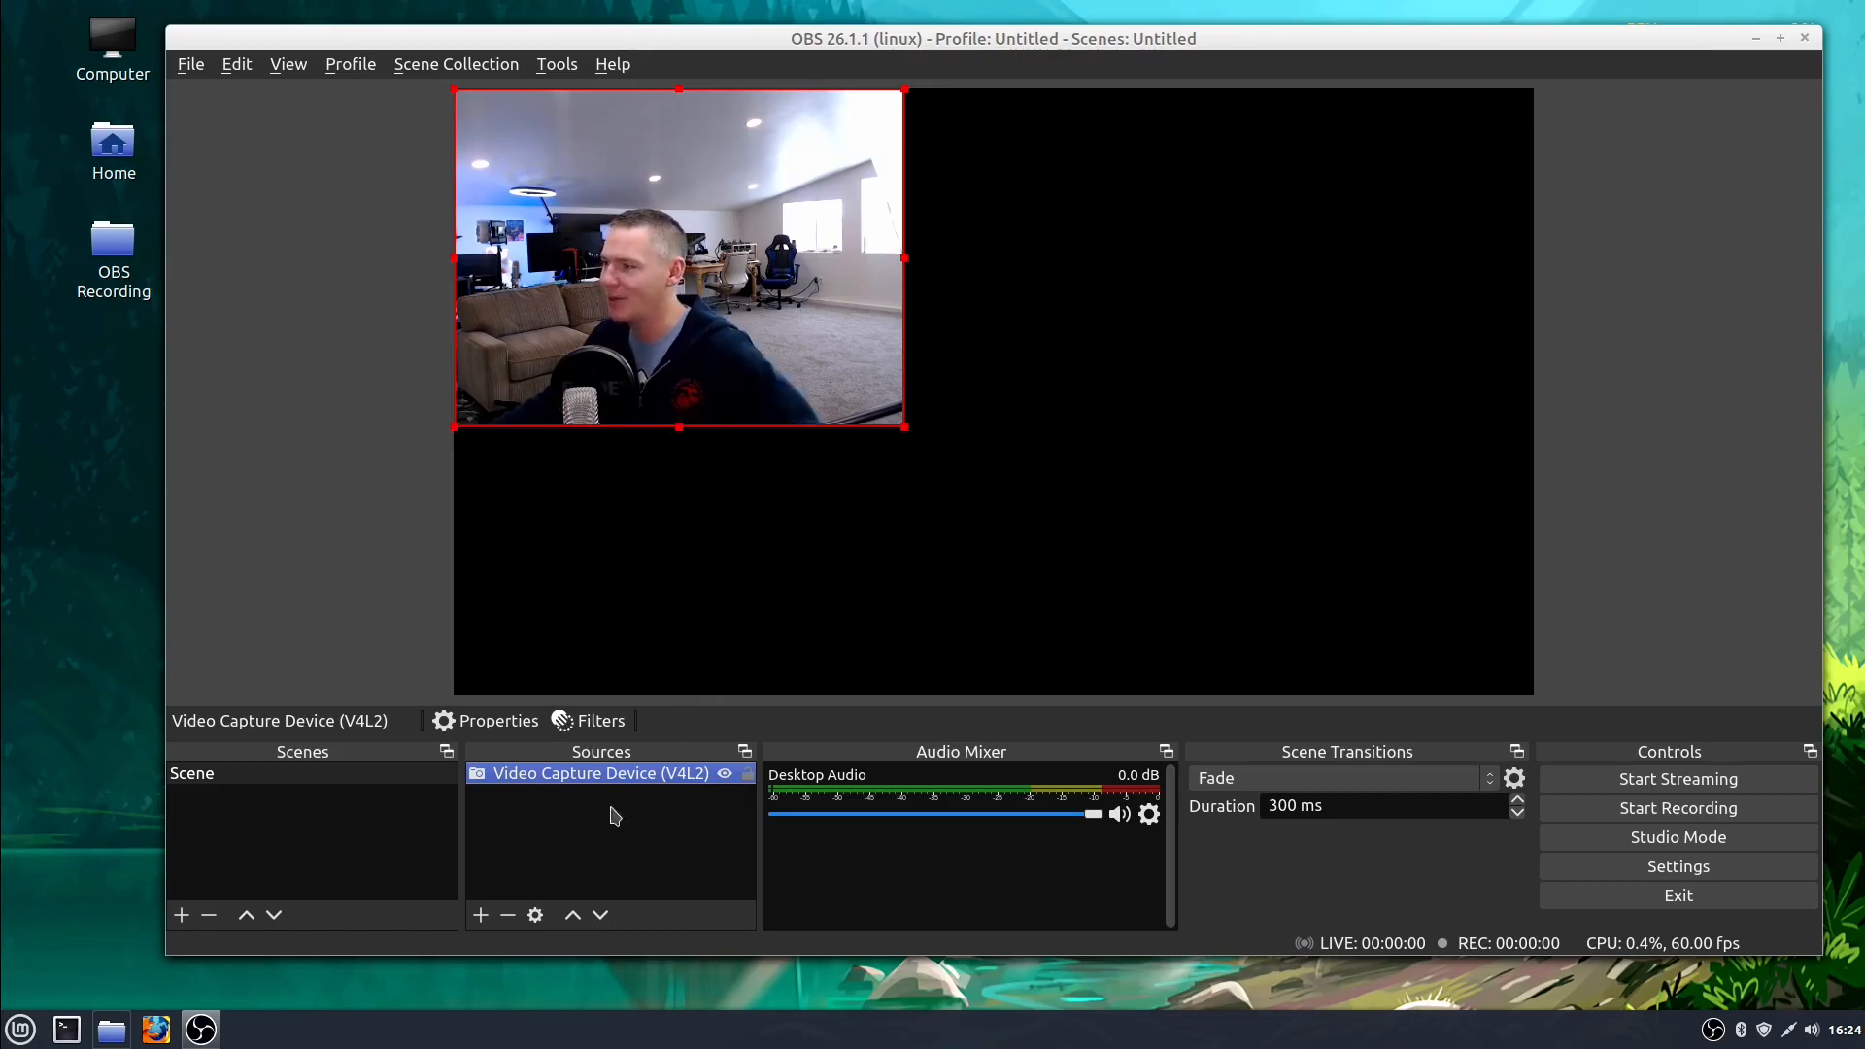
- Move the webcam image to the lower-right corner of the canvas and shrink it to about a quarter of the canvas width
drag(648, 233, 1248, 473)
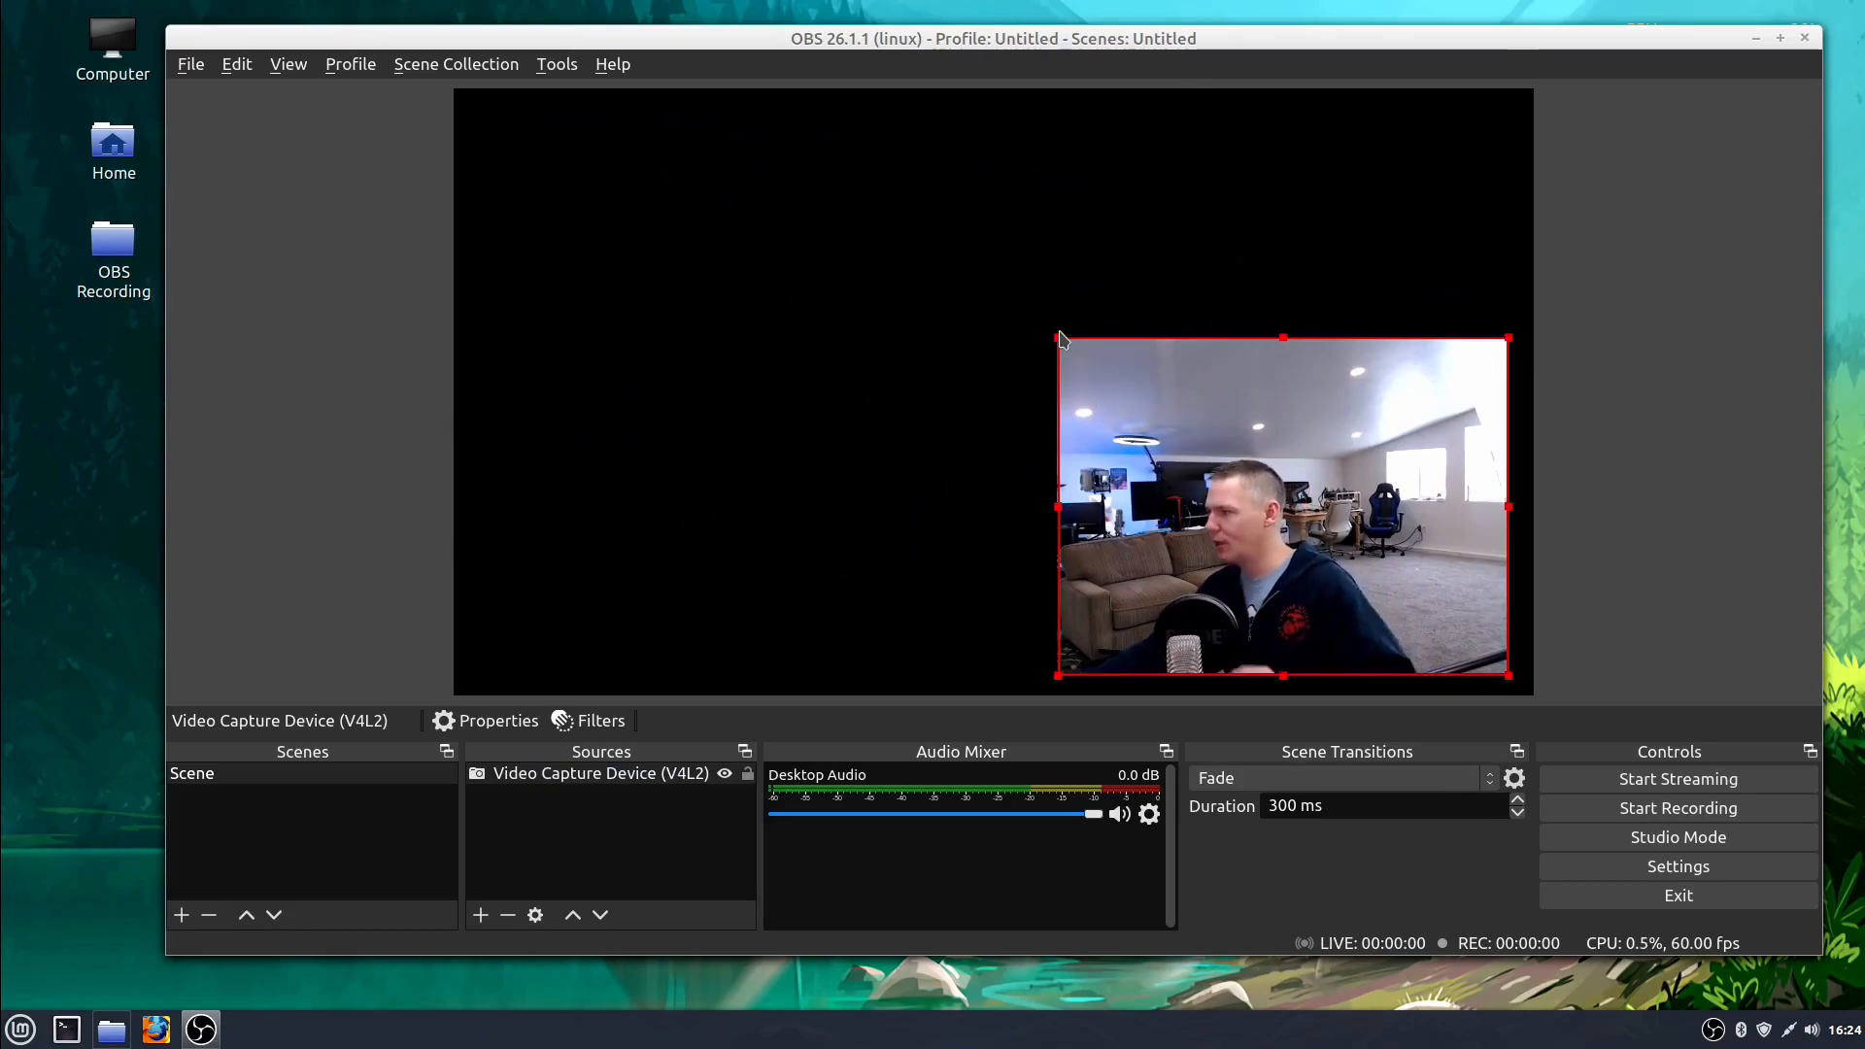
drag(1059, 339, 1230, 462)
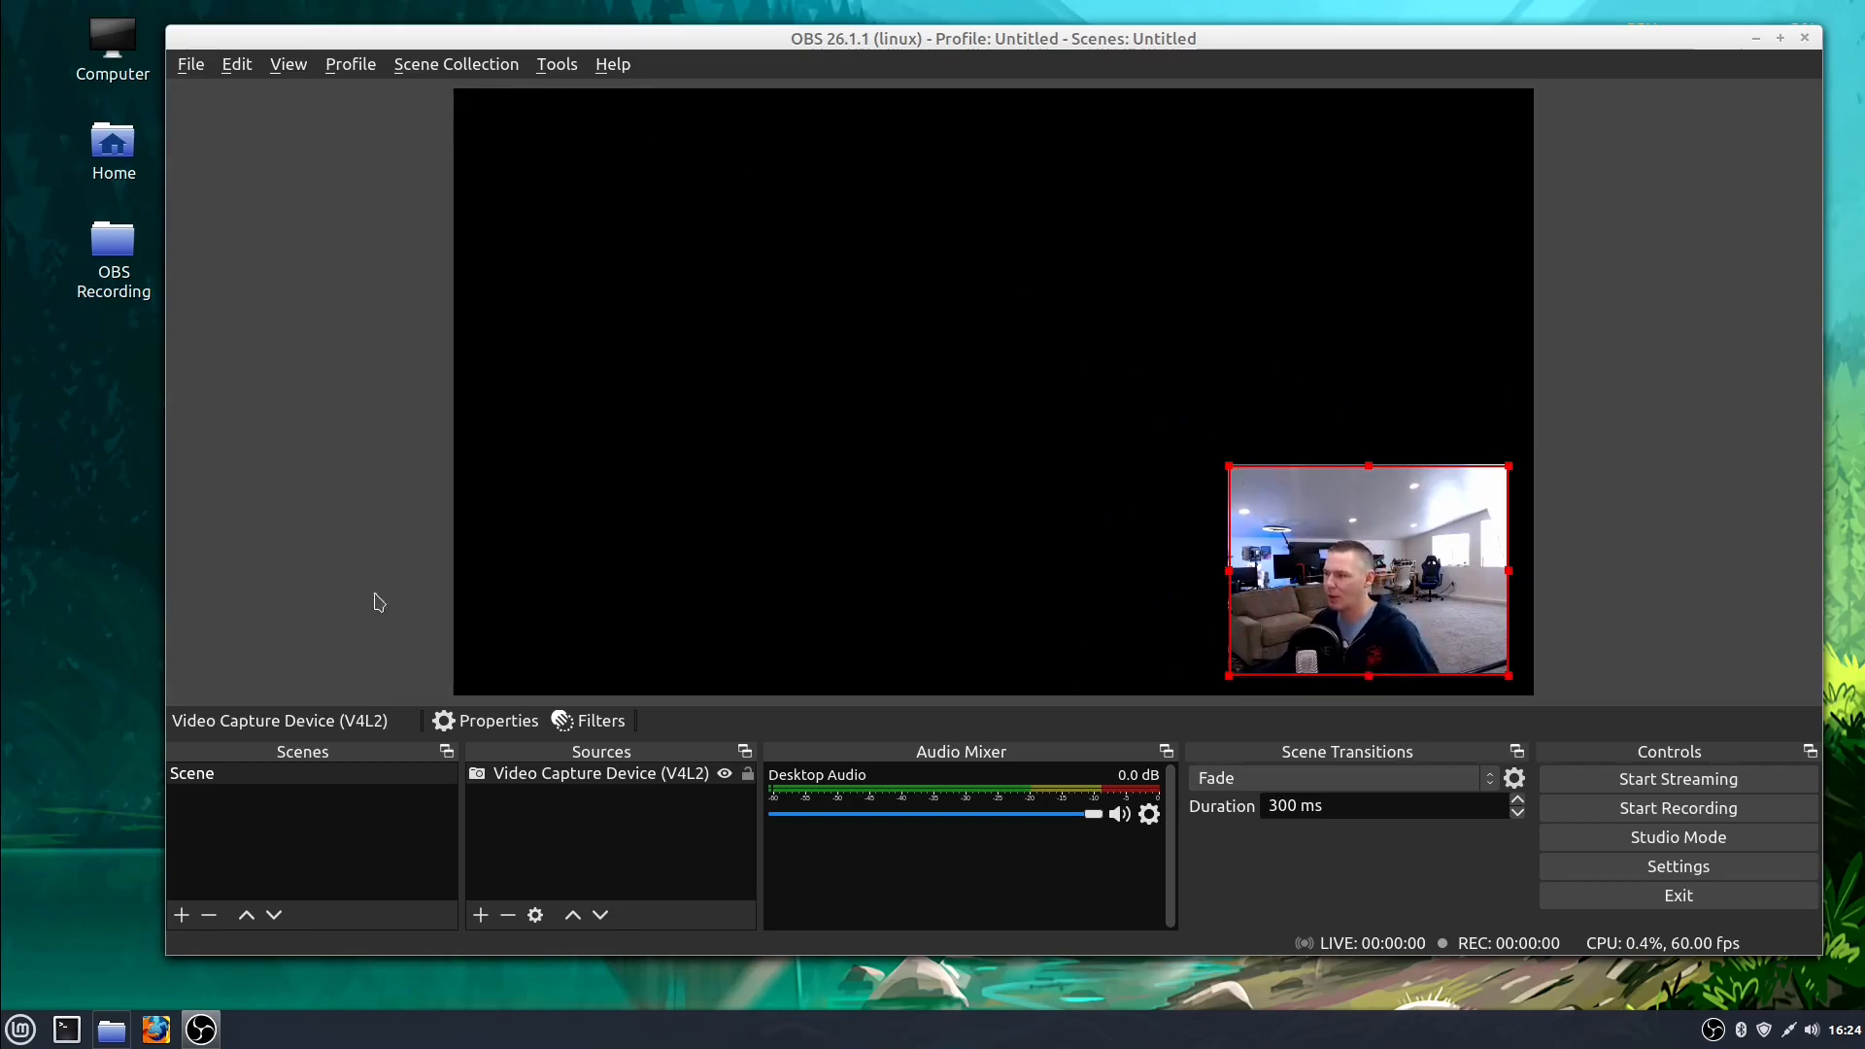
- Add a new Screen Capture (XSHM) source for Screen HDMI-0, keeping the default name and properties
click(481, 916)
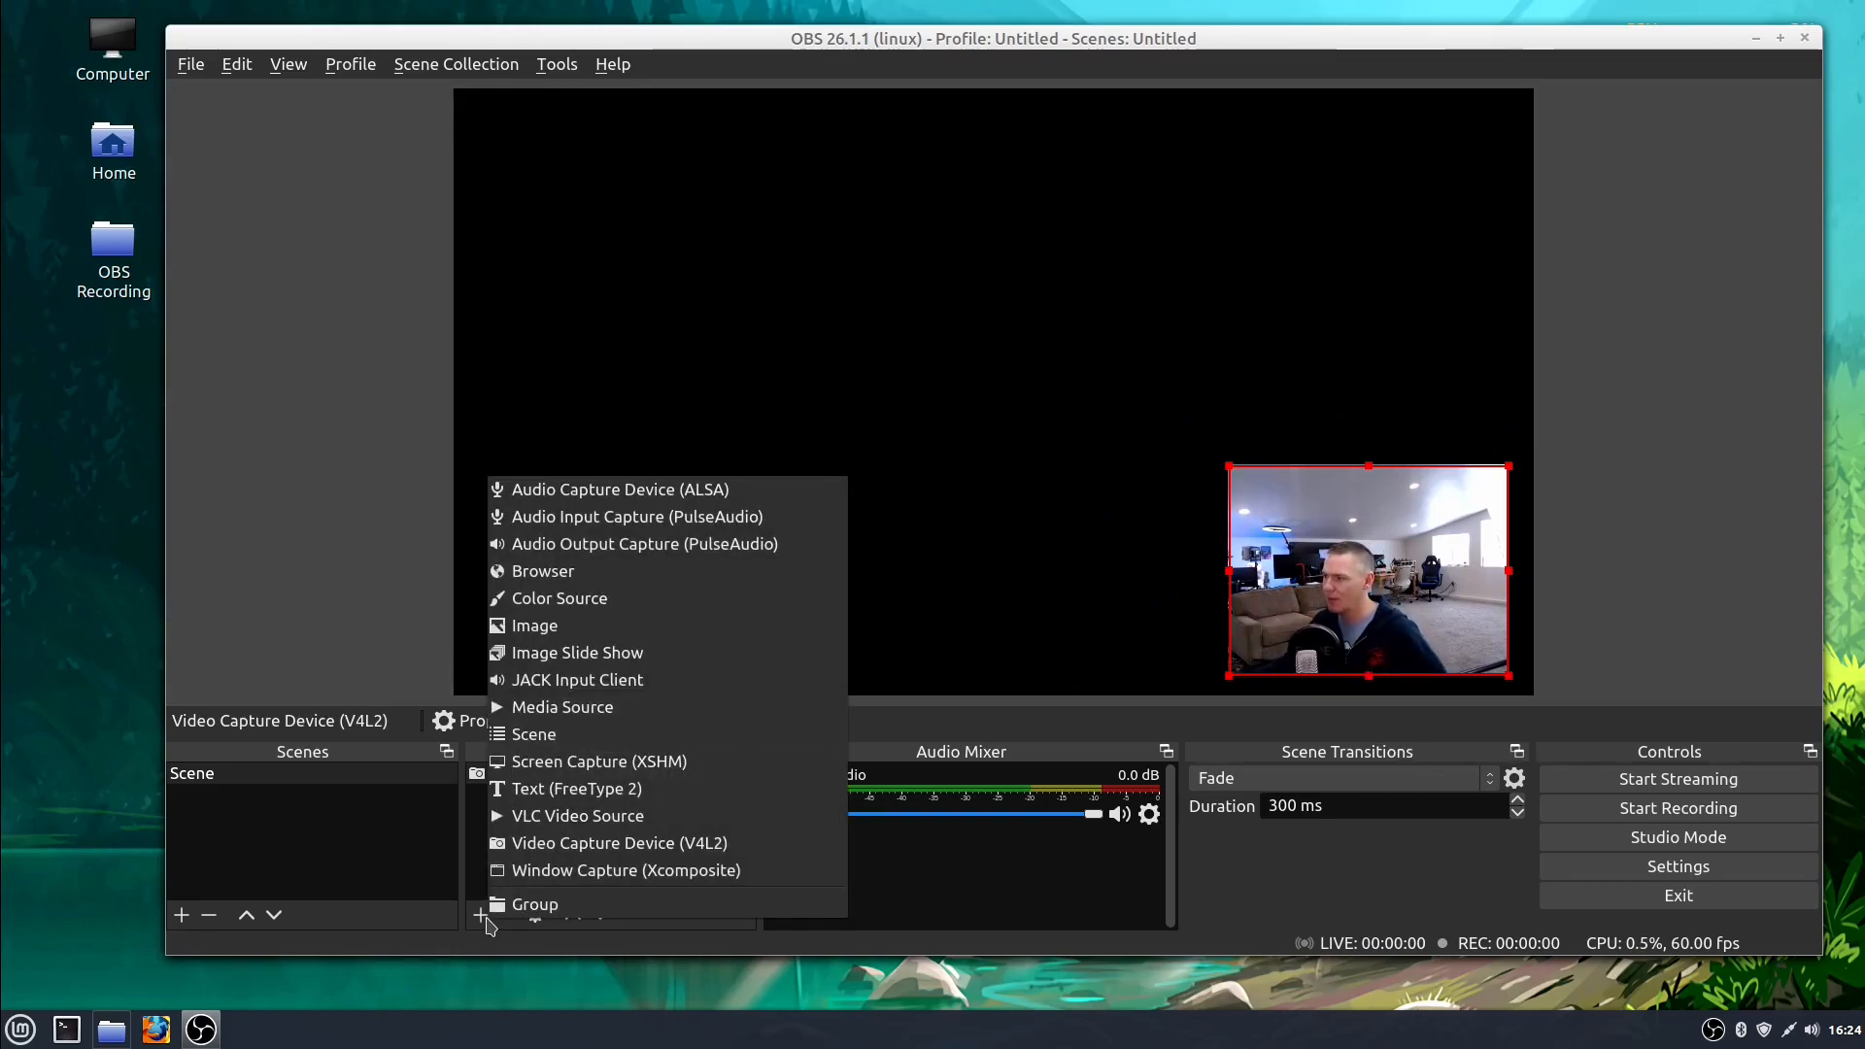
click(536, 763)
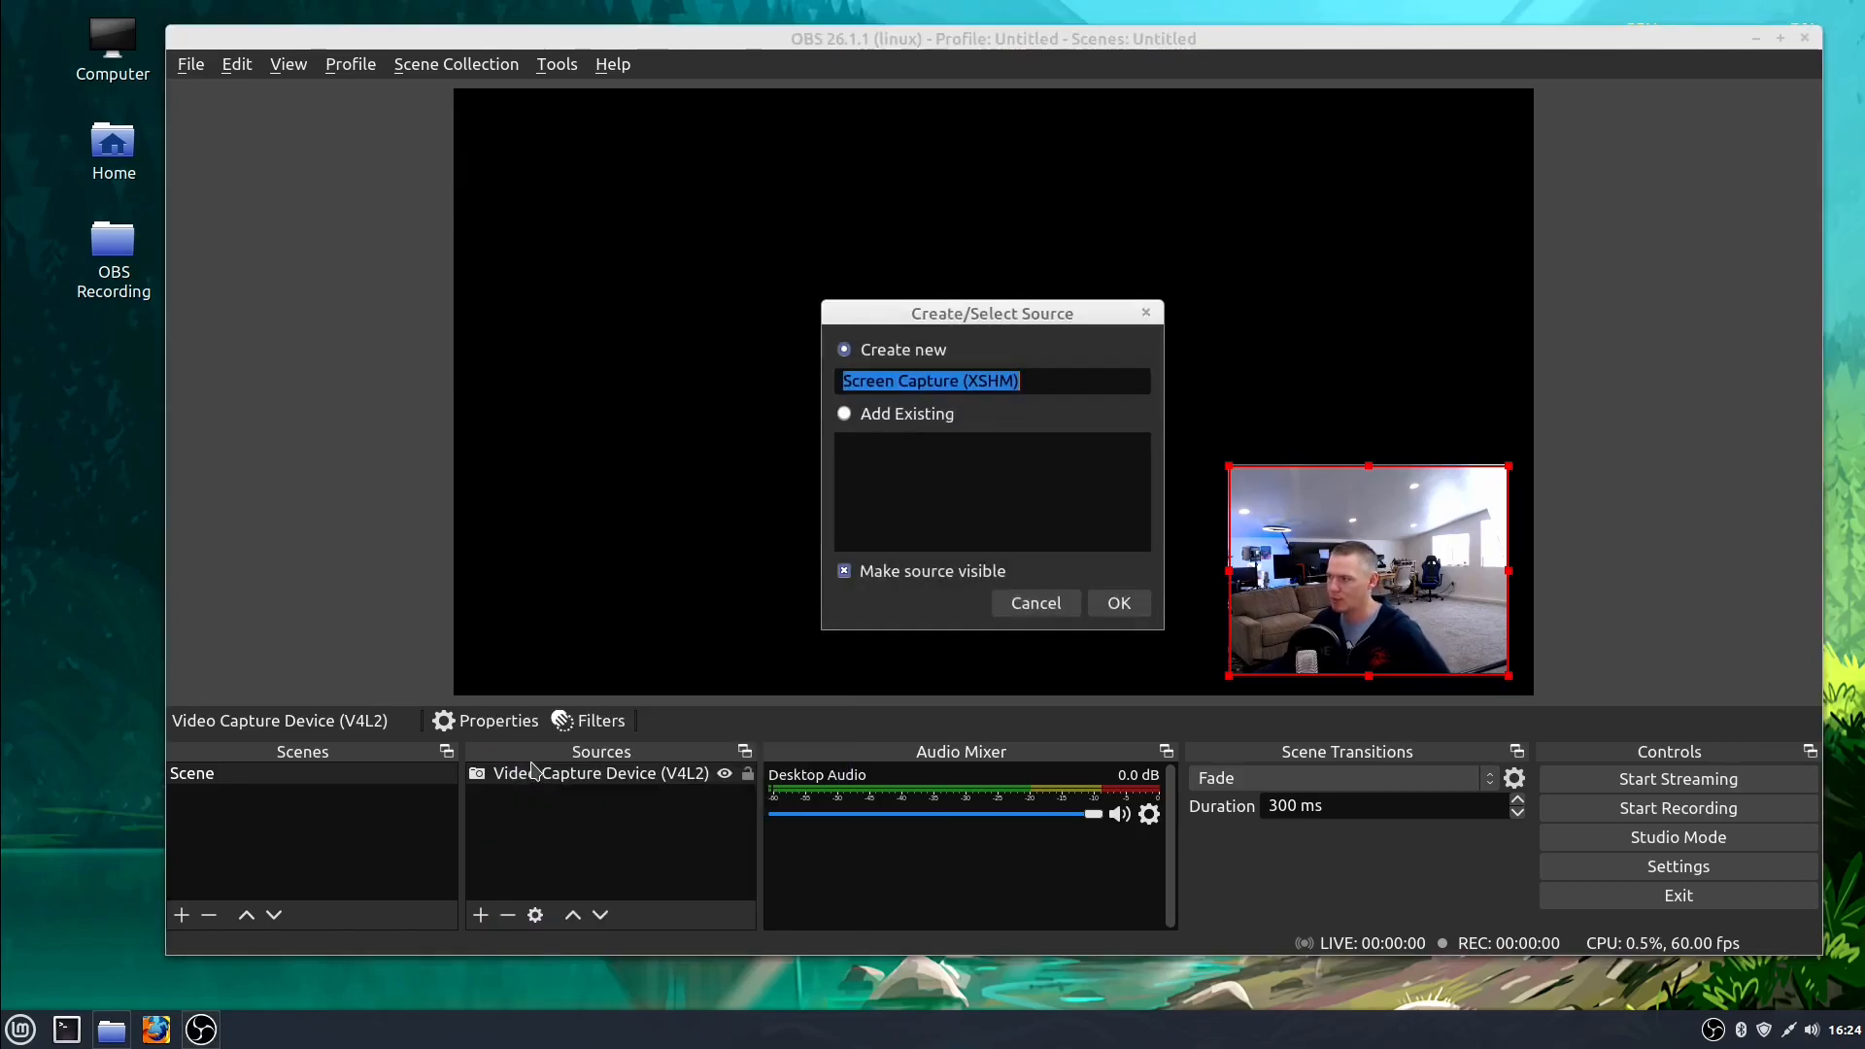
click(1143, 614)
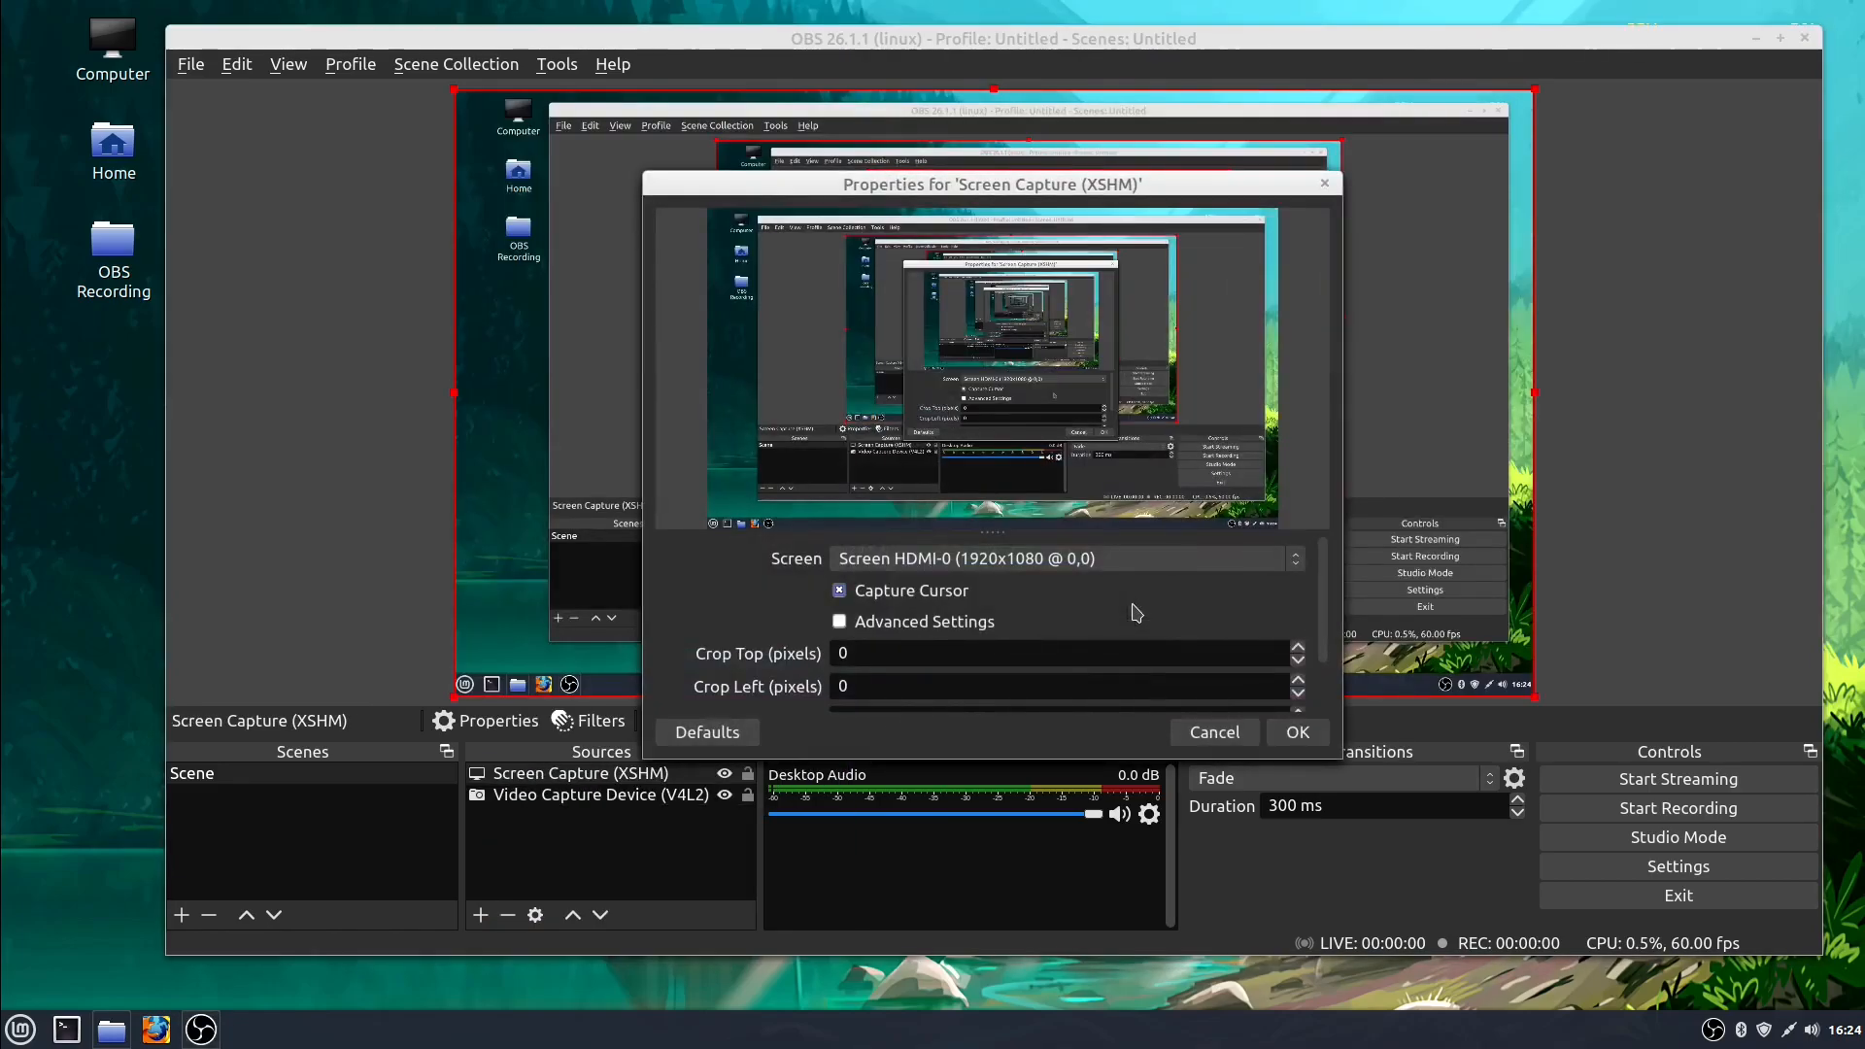
drag(954, 179, 363, 434)
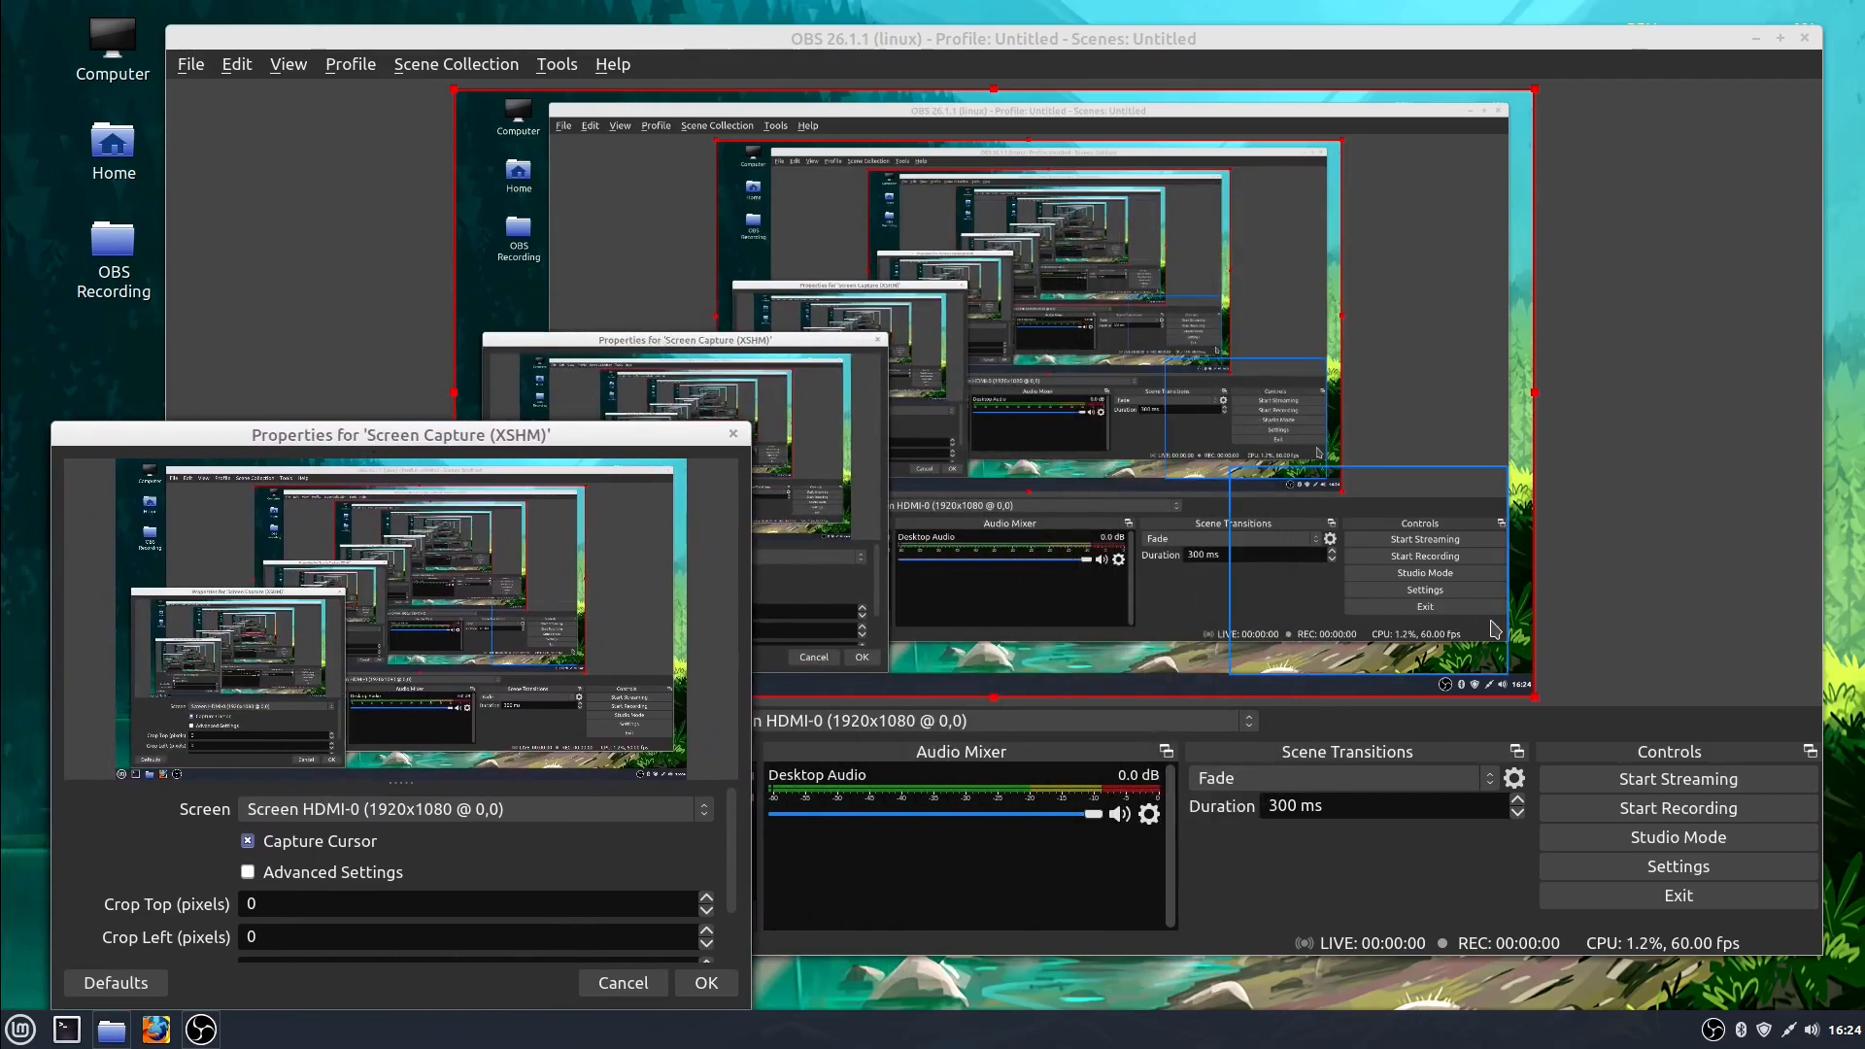
click(706, 983)
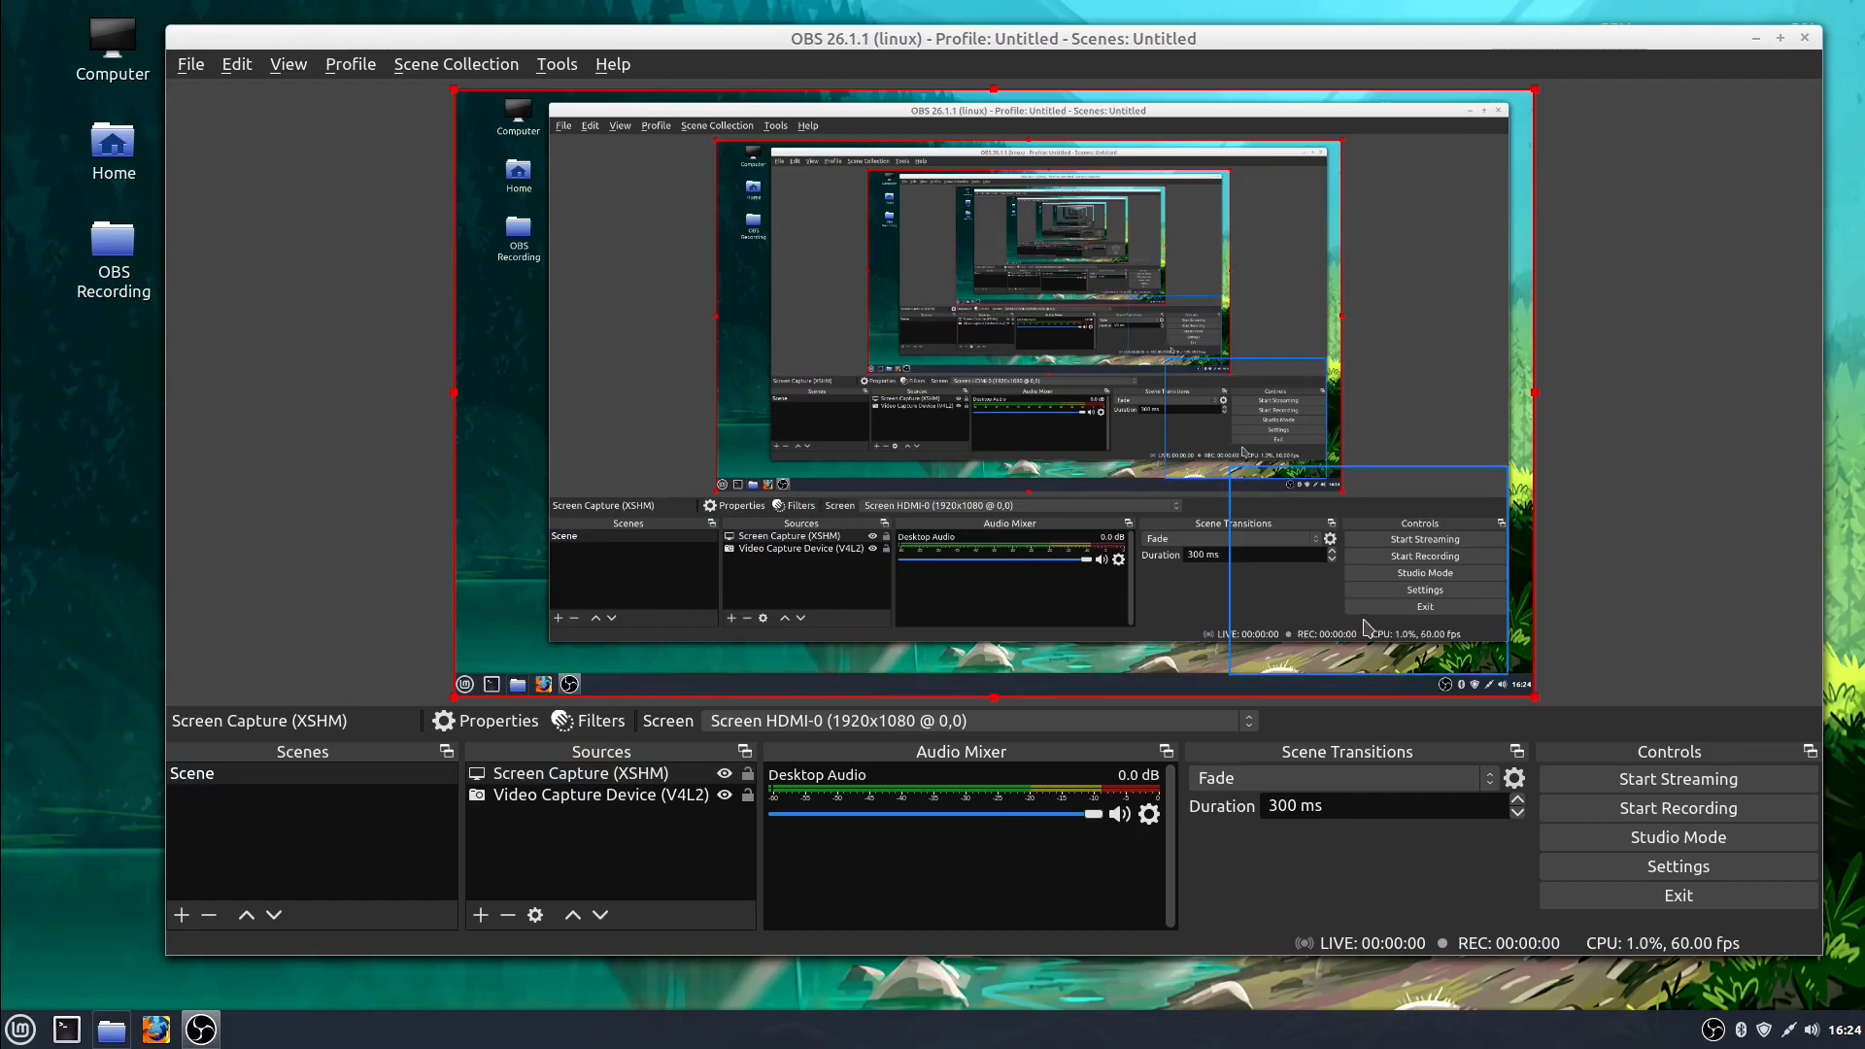
- Place the Video Capture Device (V4L2) source above Screen Capture (XSHM) in the source order
click(547, 777)
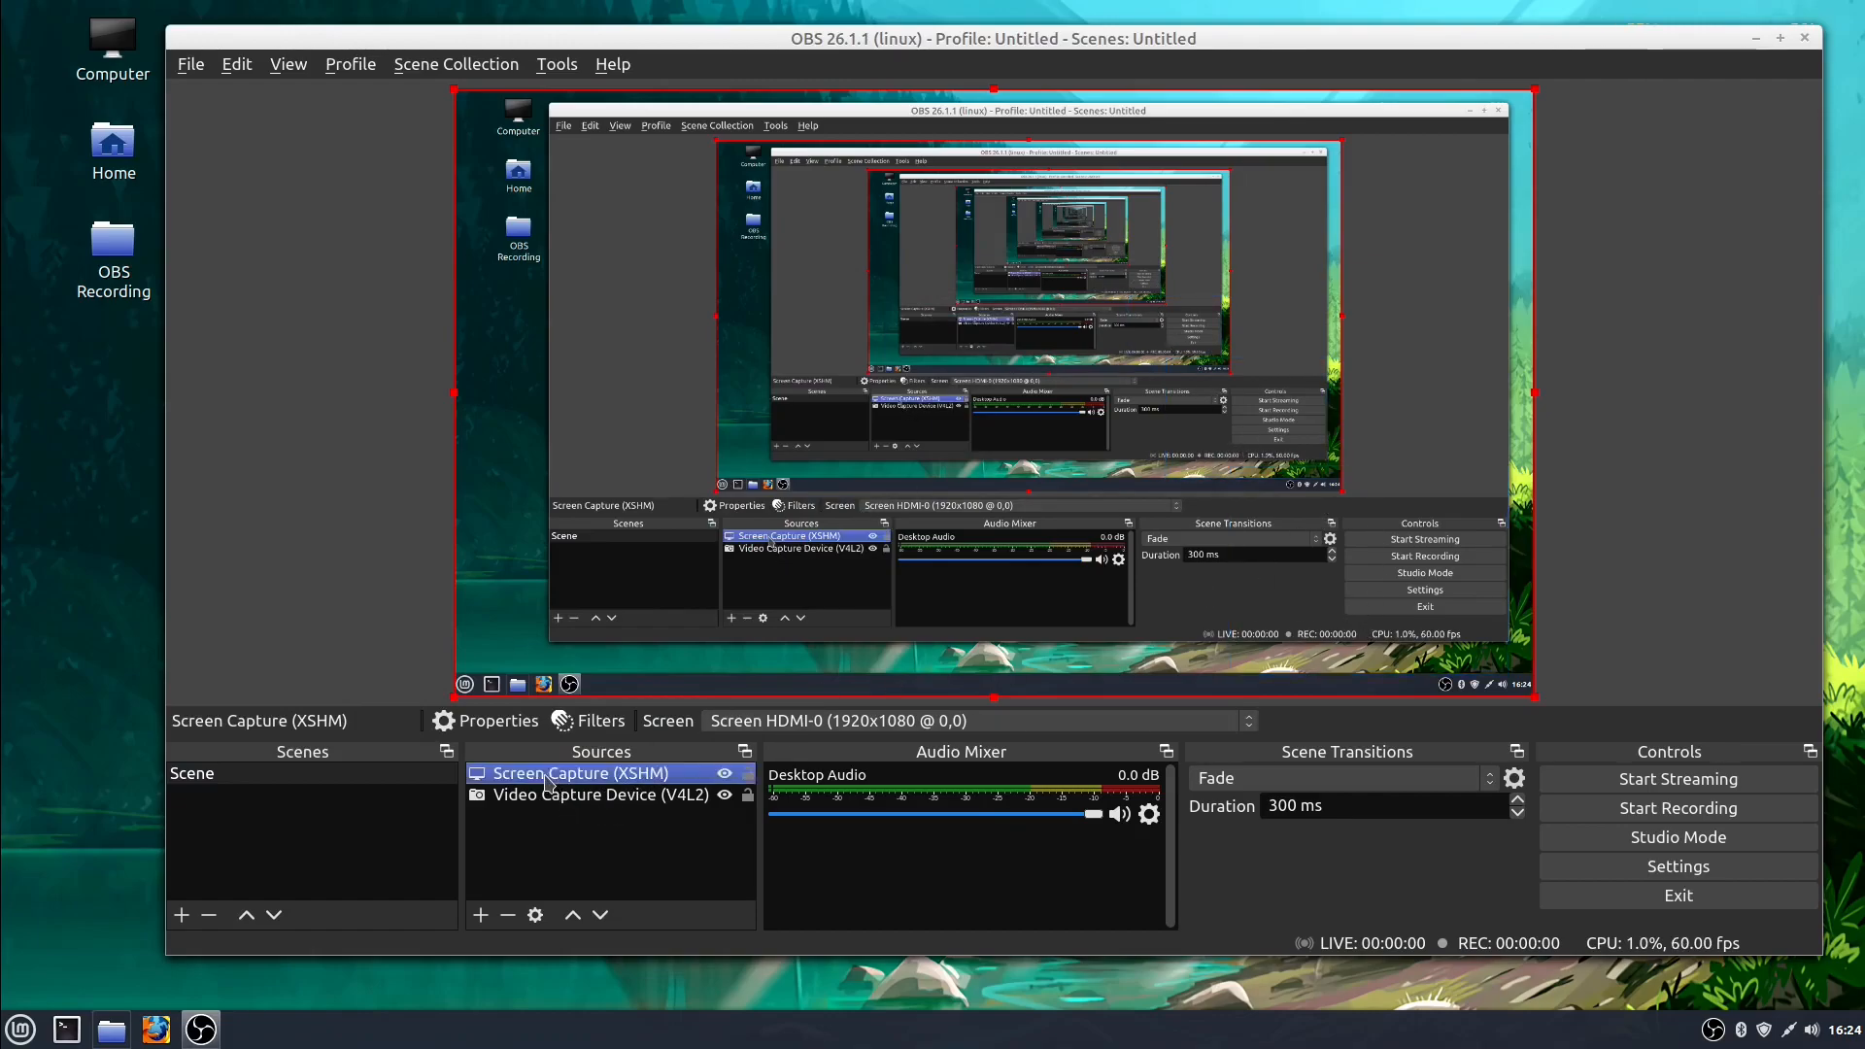
click(548, 802)
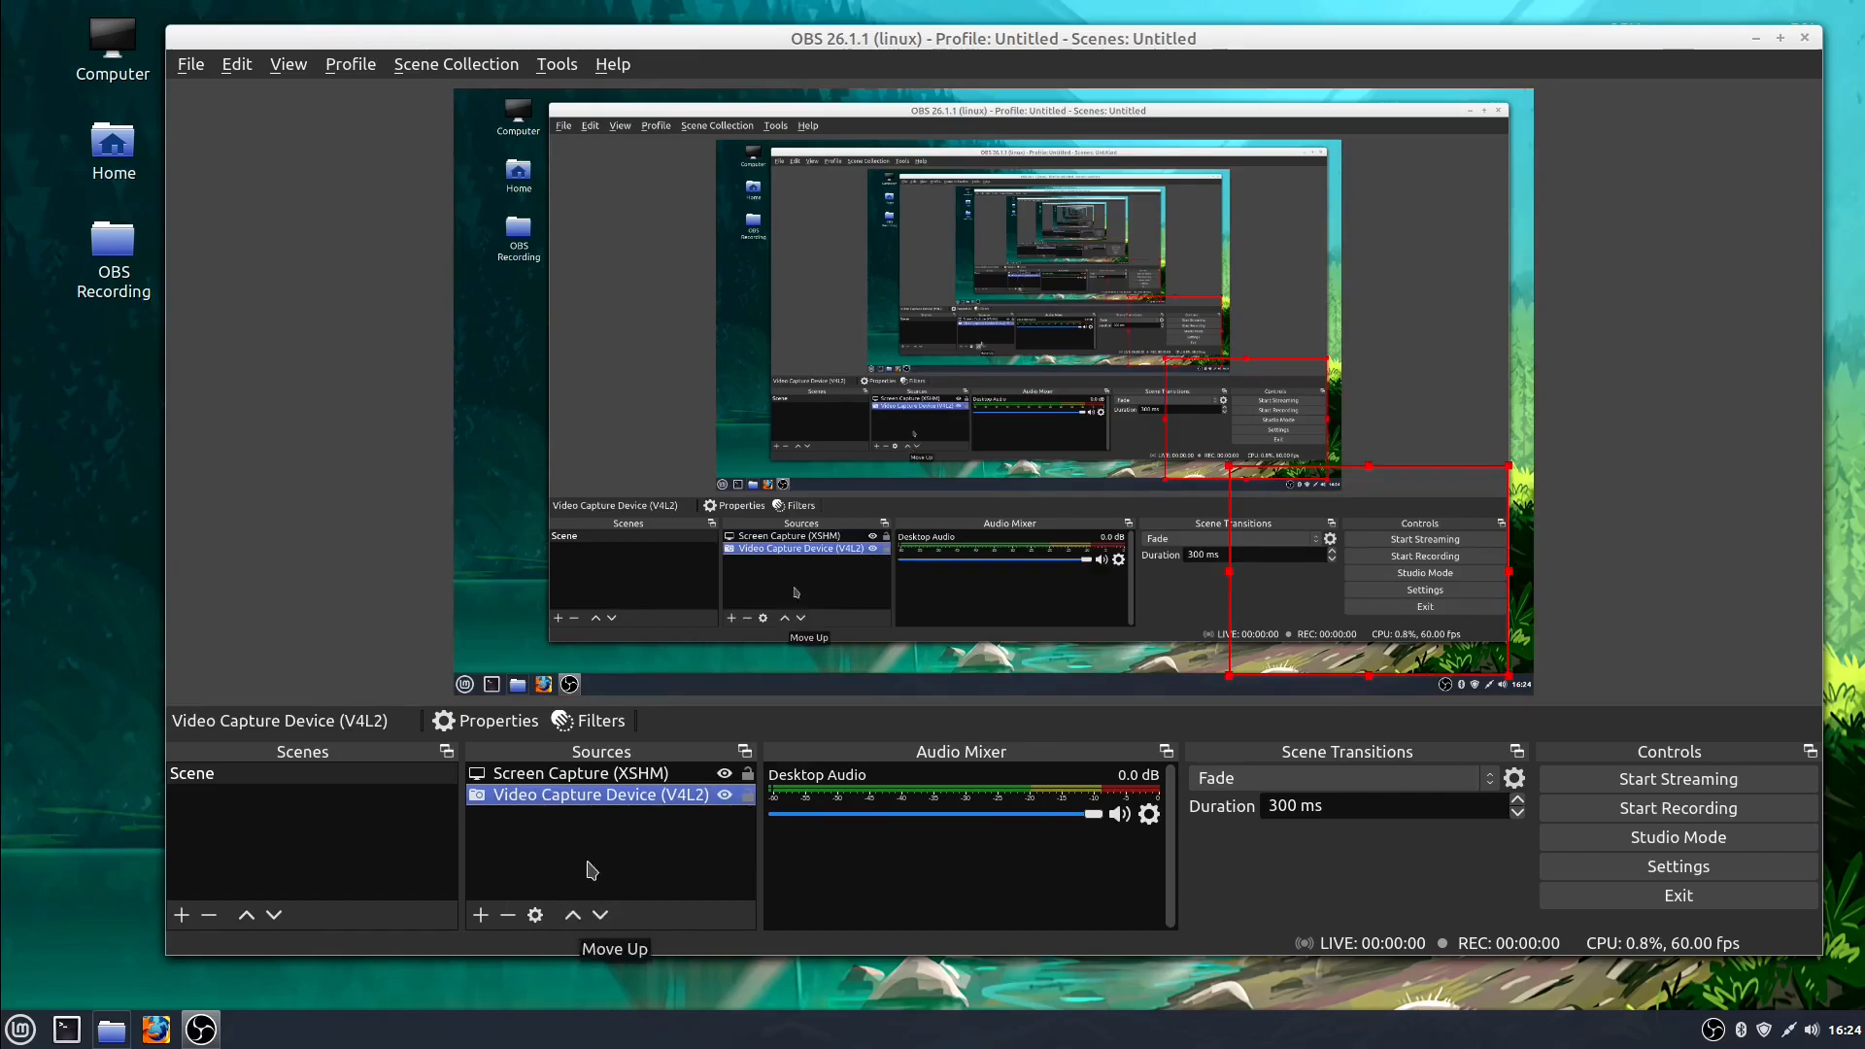
click(573, 924)
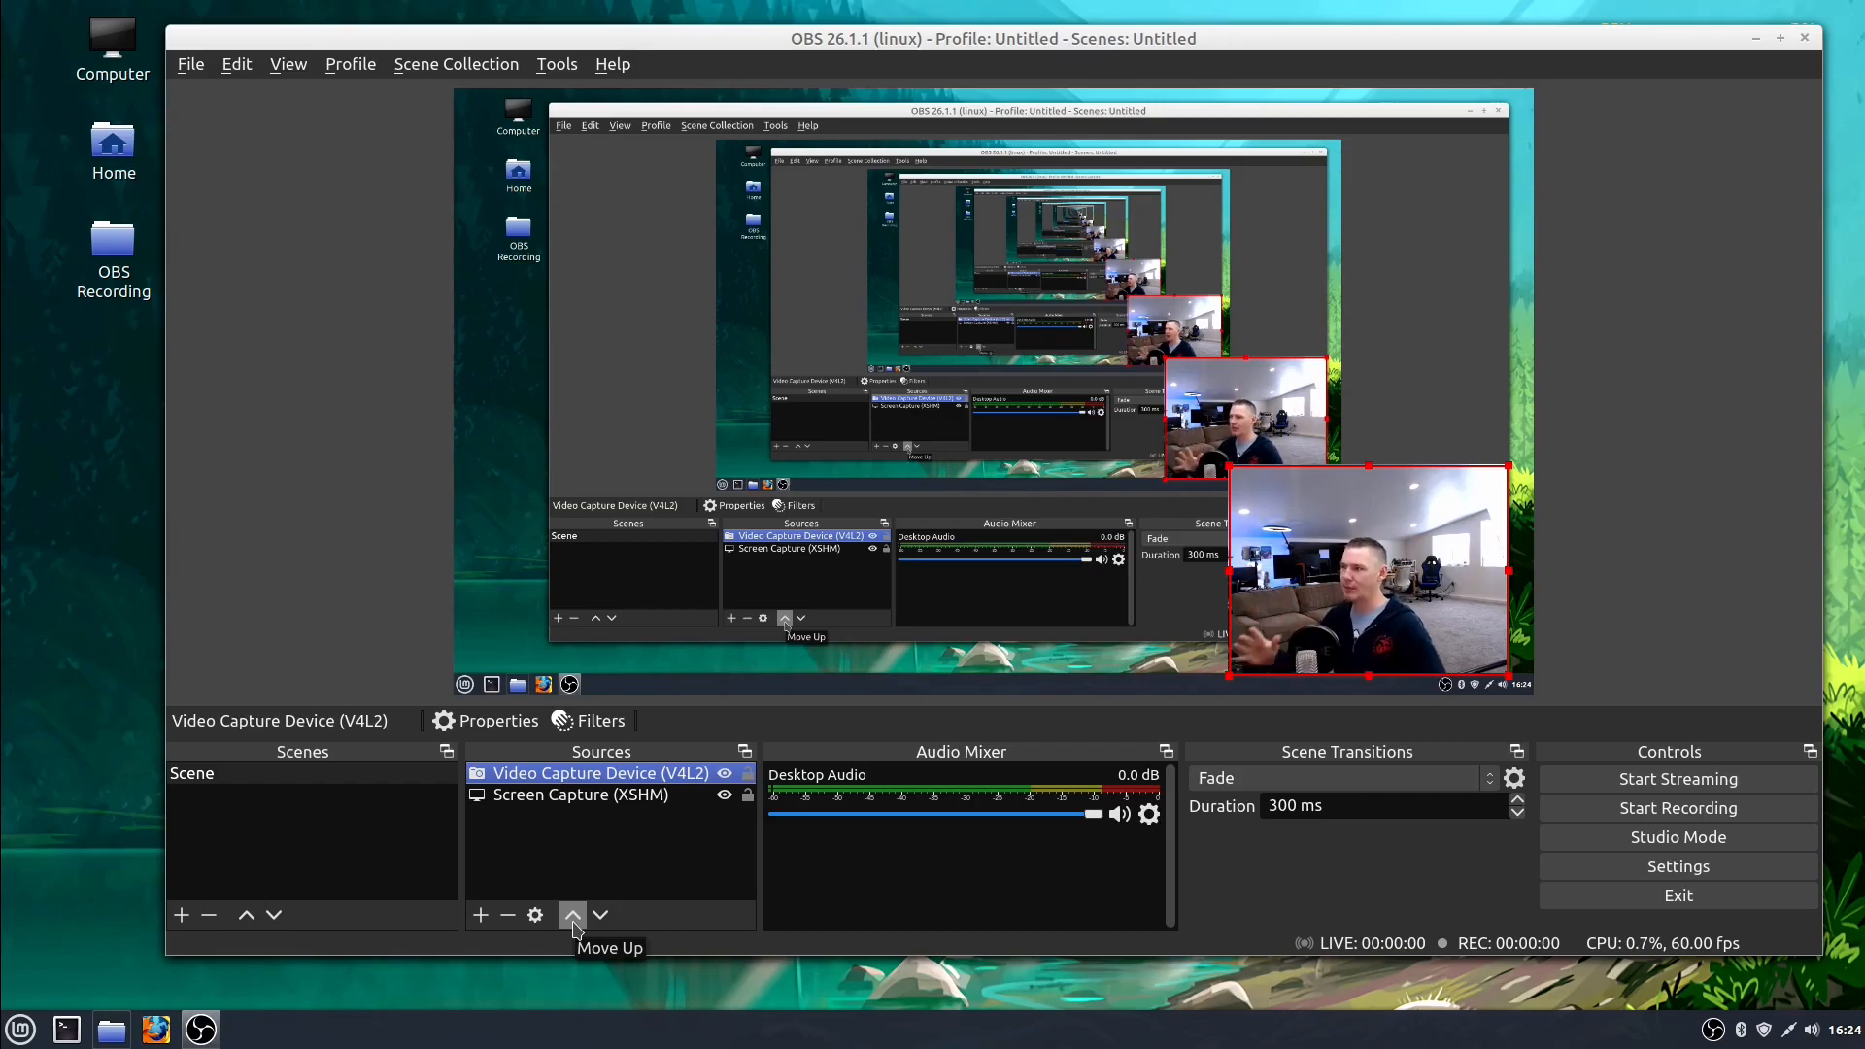
- Check the live preview by shrinking the OBS window and opening, moving and closing the Home folder window, and enlarge OBS again
drag(173, 31, 1274, 393)
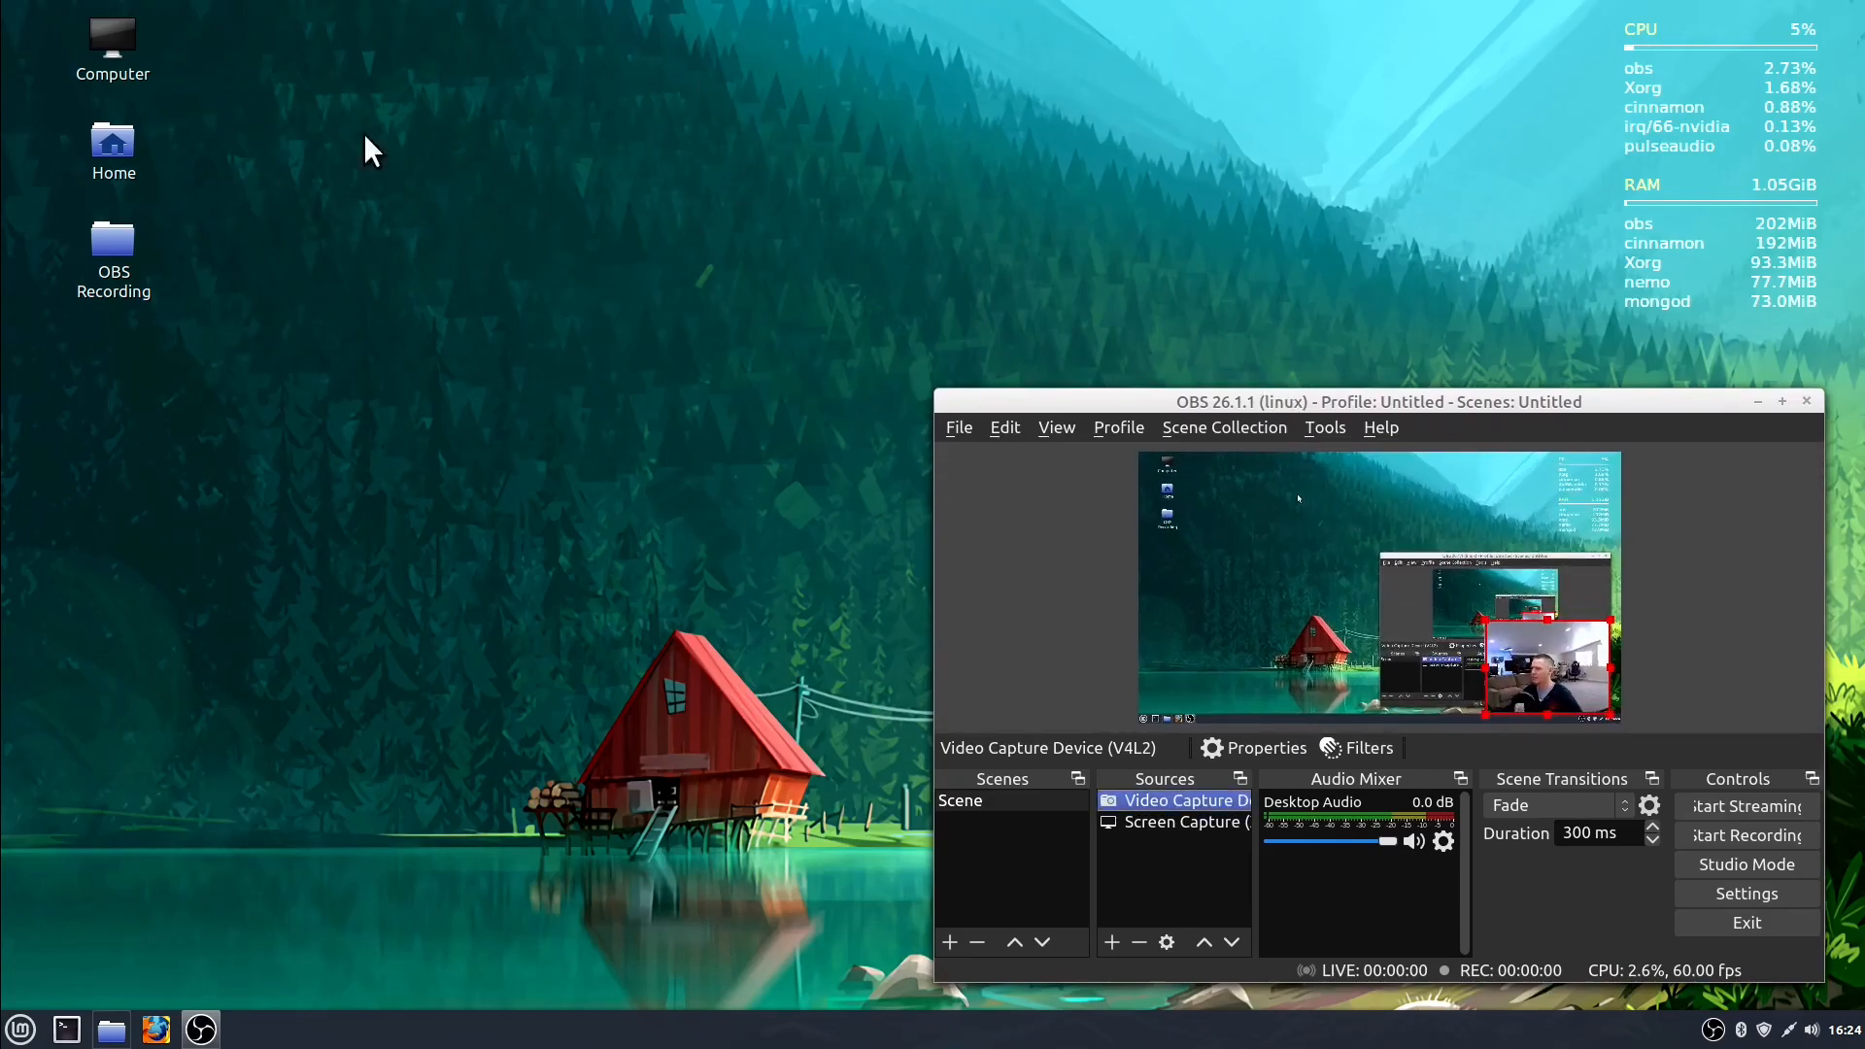
double_click(114, 156)
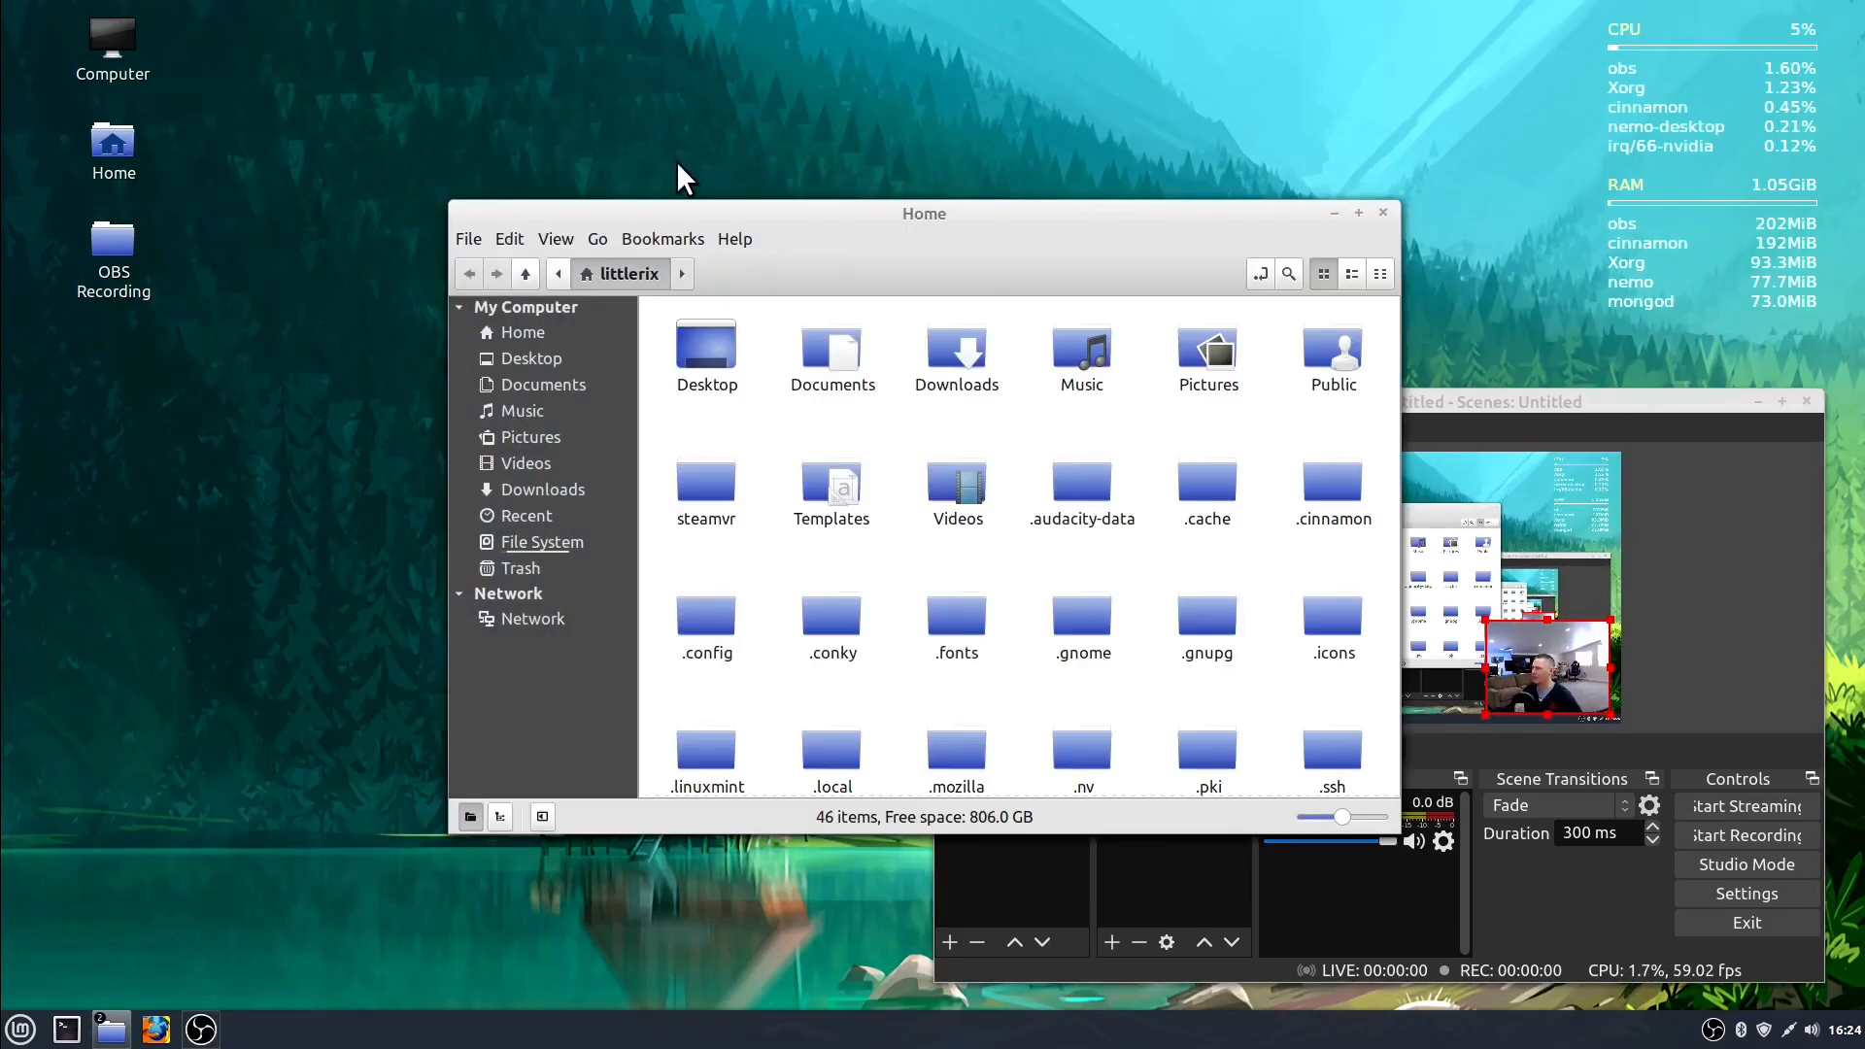
drag(810, 231, 333, 18)
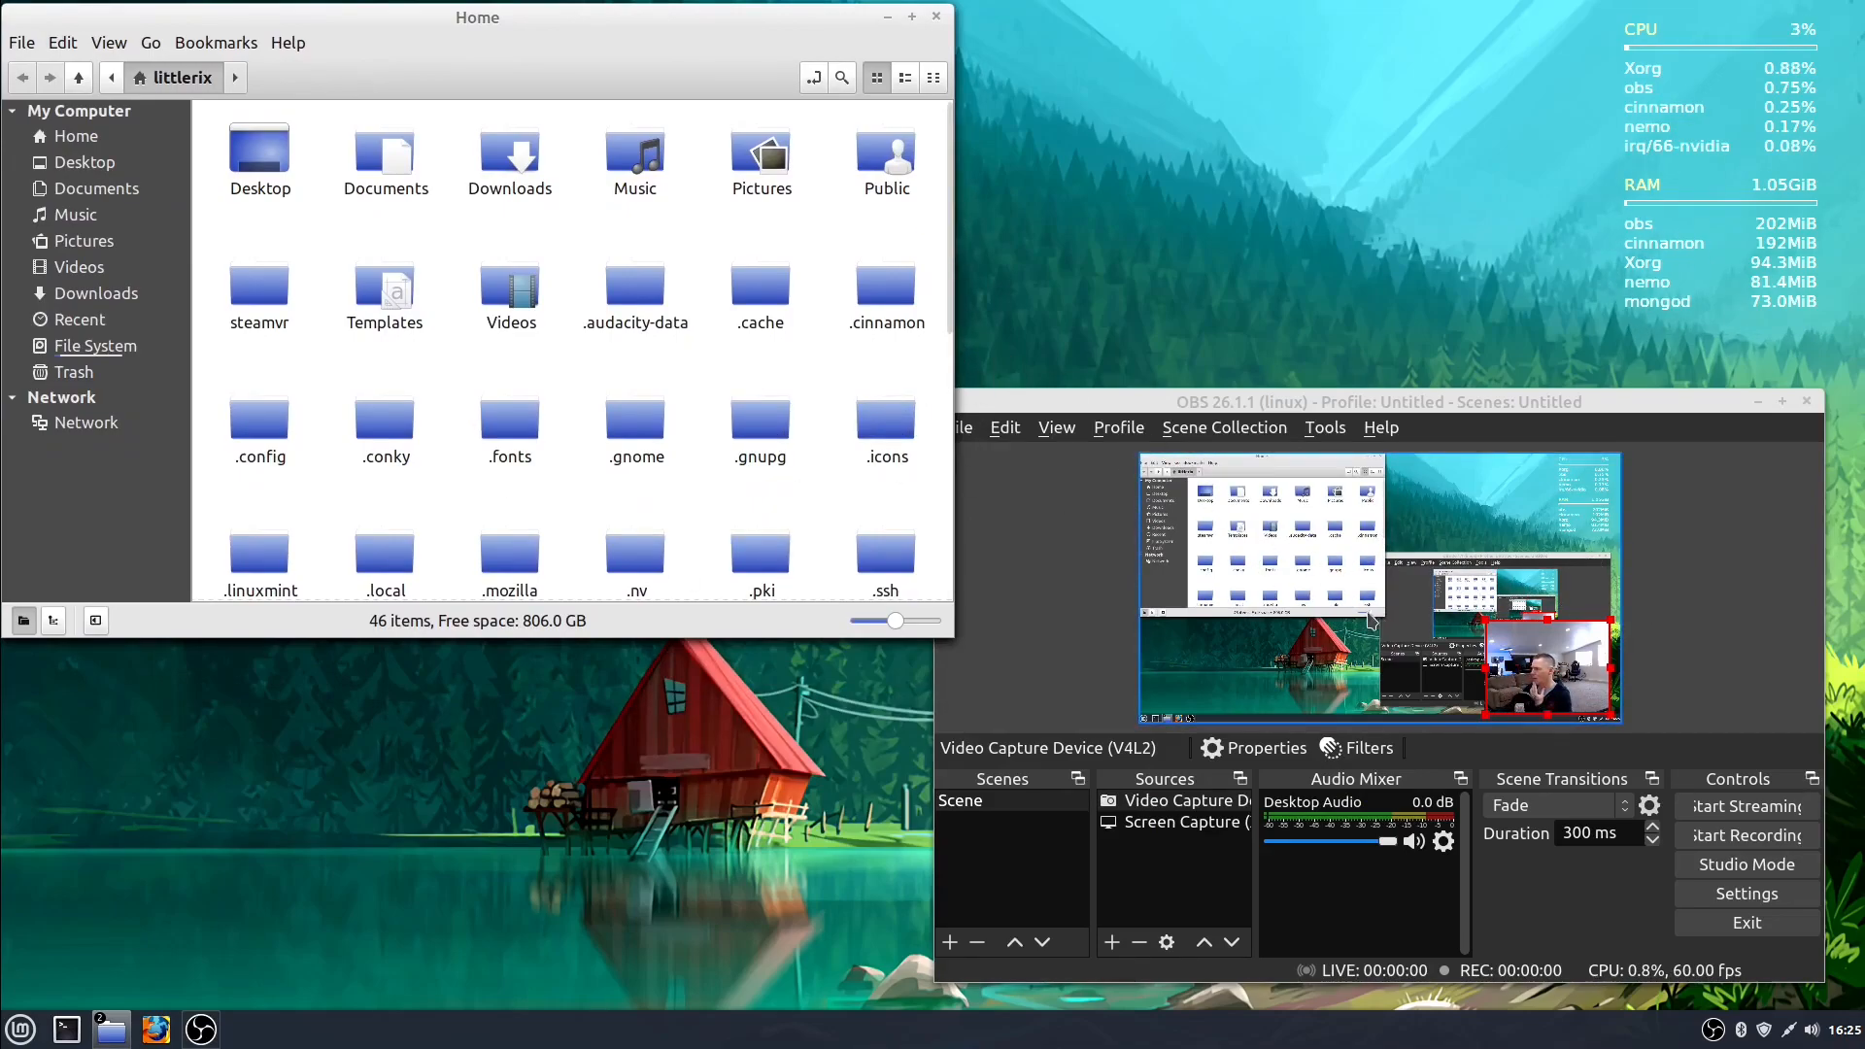
click(935, 16)
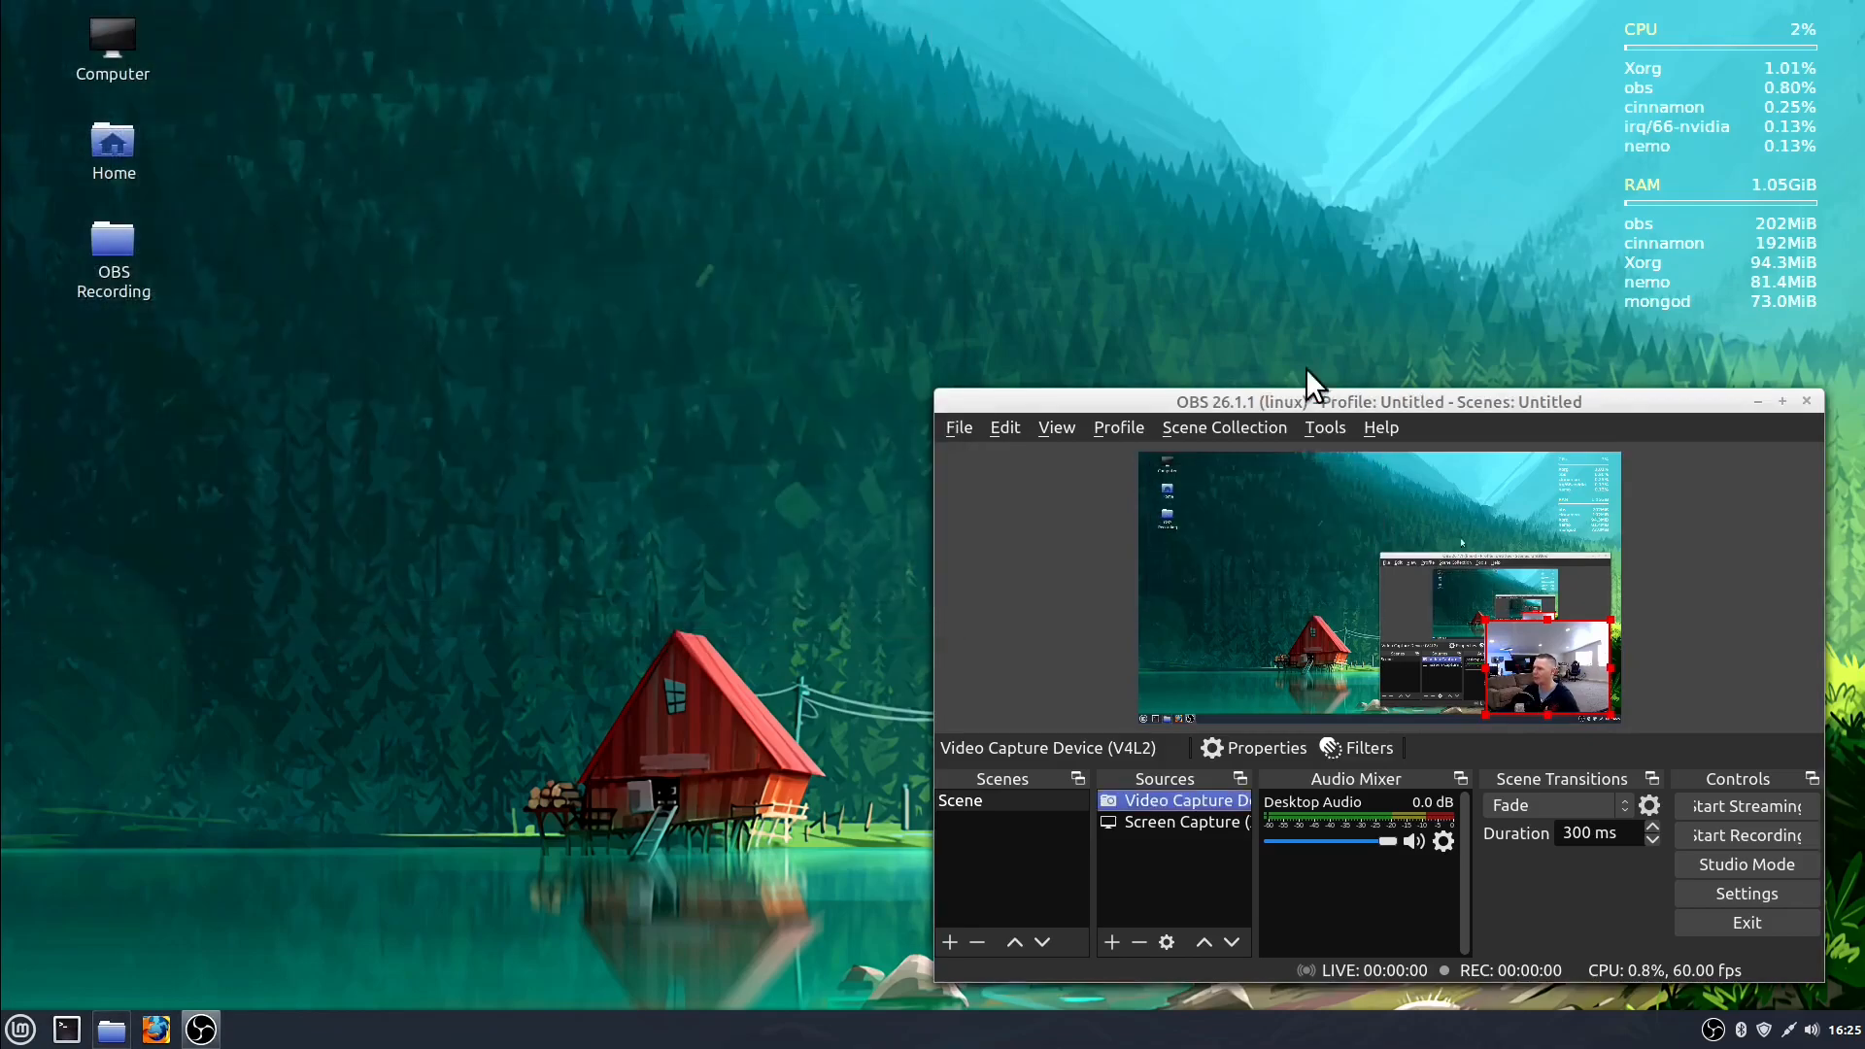
drag(1392, 401, 1393, 400)
drag(938, 399, 237, 45)
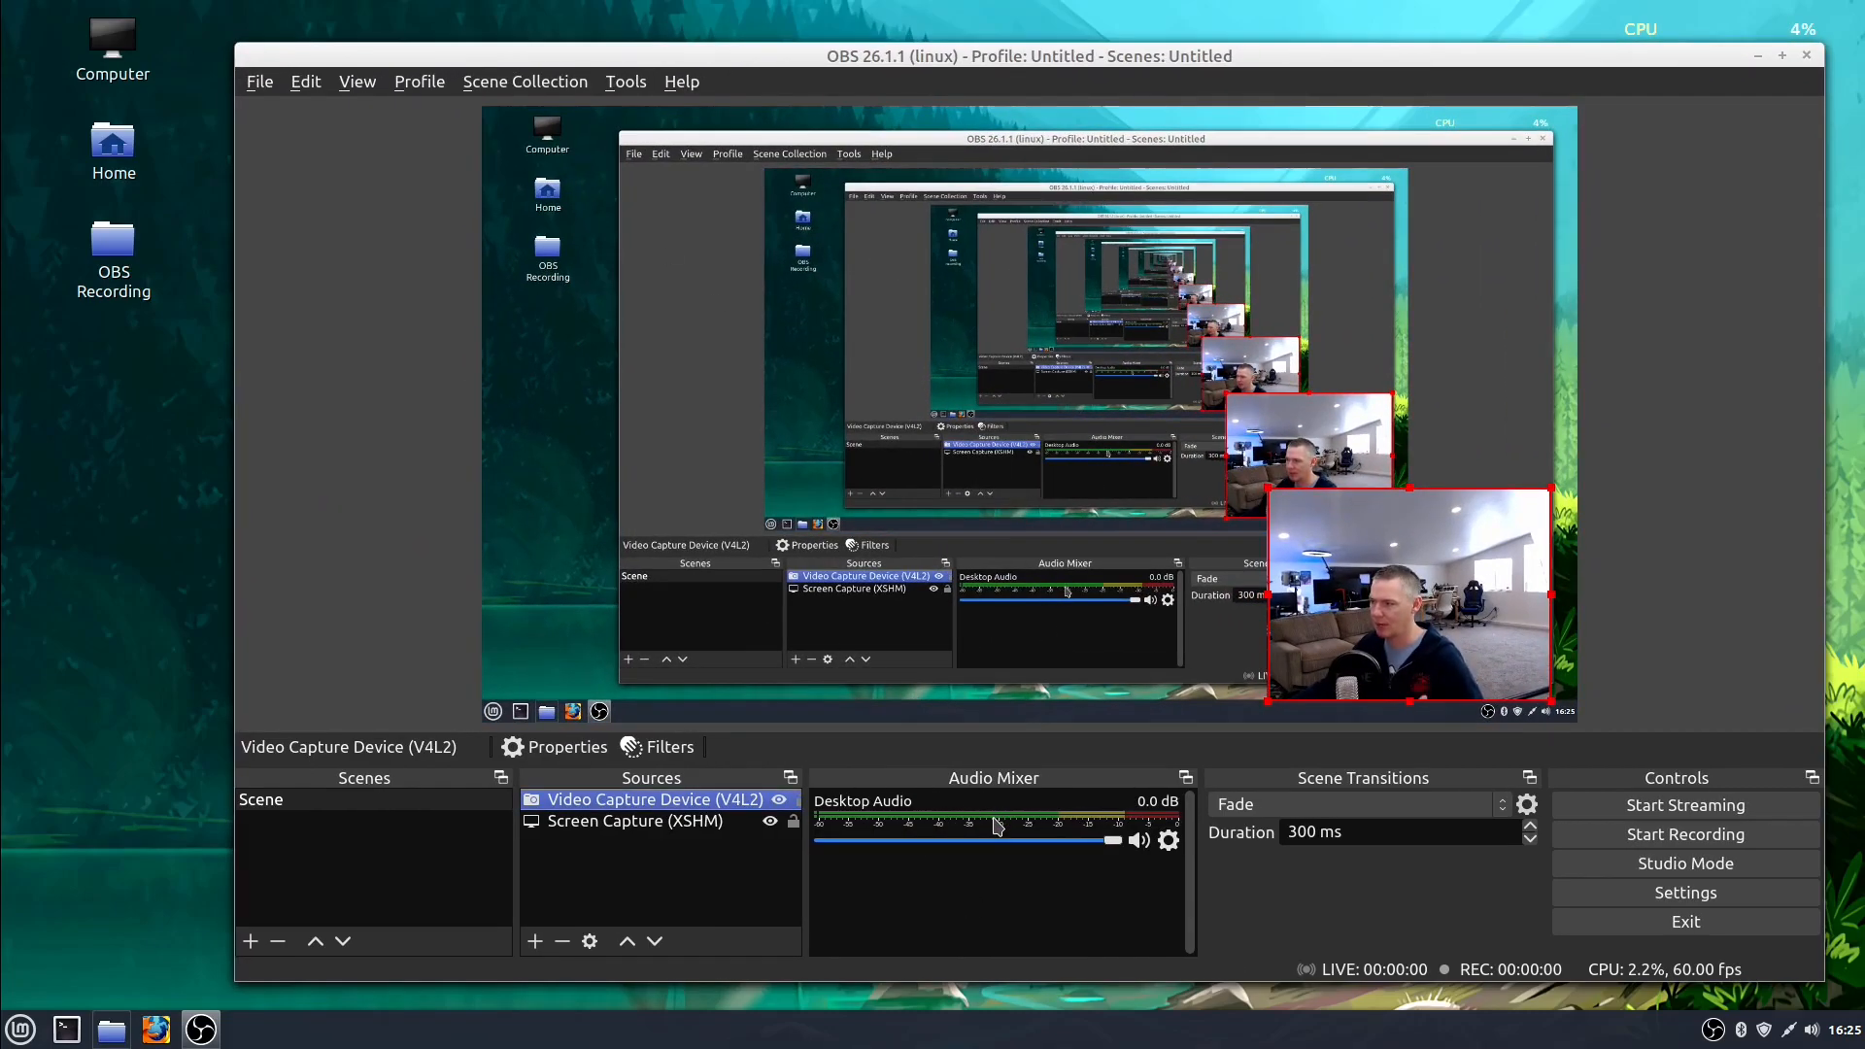
- Add an Audio Input Capture (PulseAudio) source that uses the HD Pro Webcam C920 Analog Stereo device
click(627, 824)
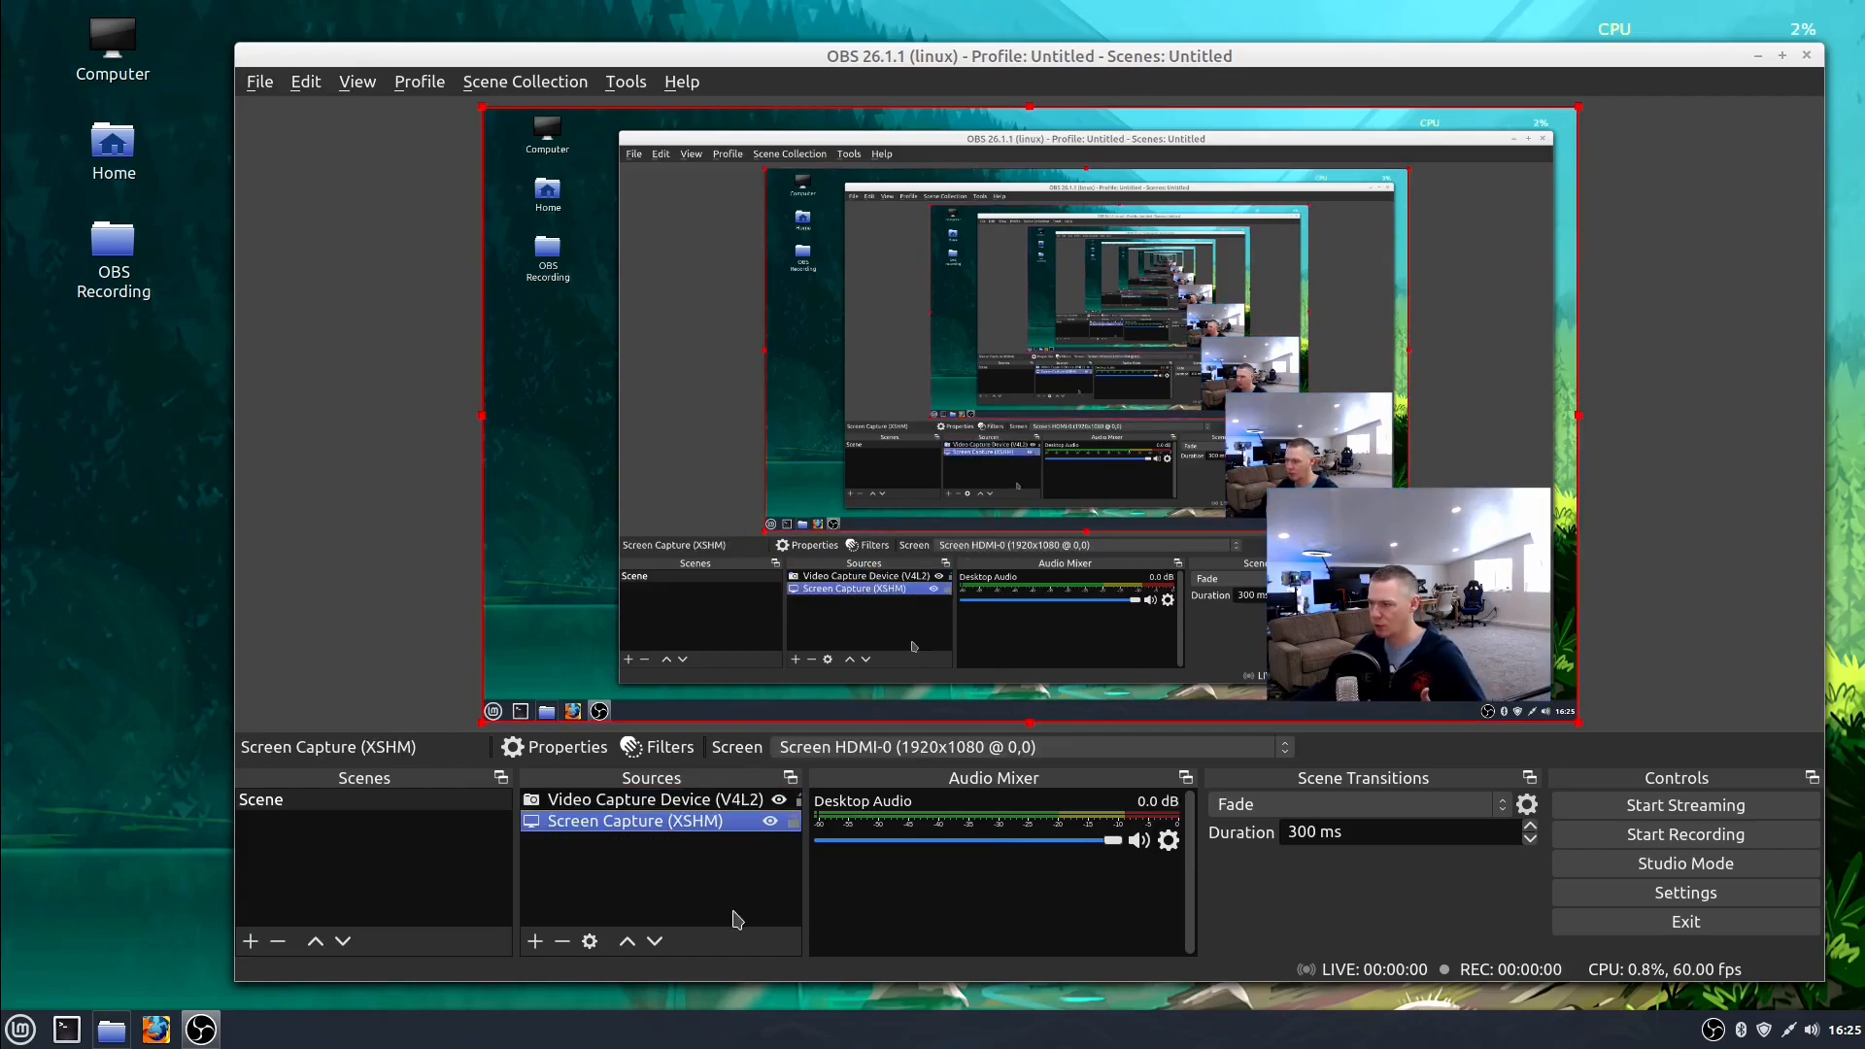
click(535, 942)
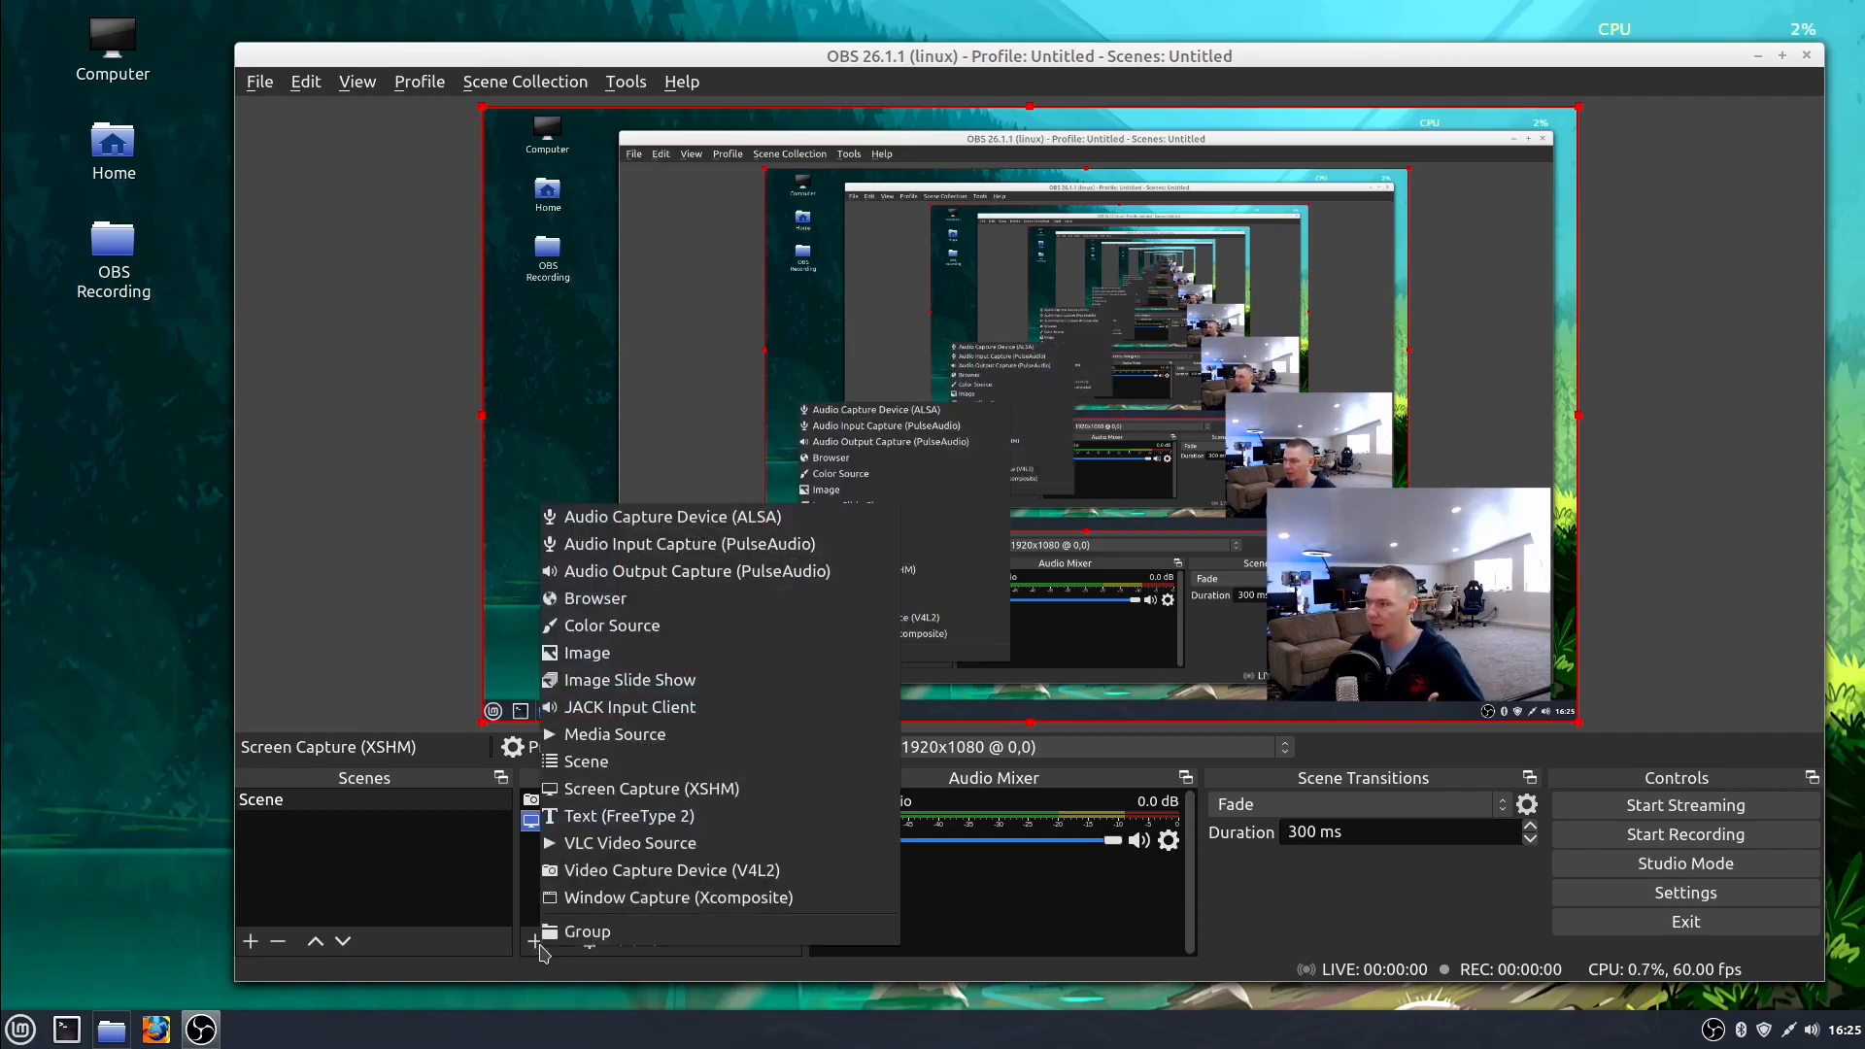
click(607, 543)
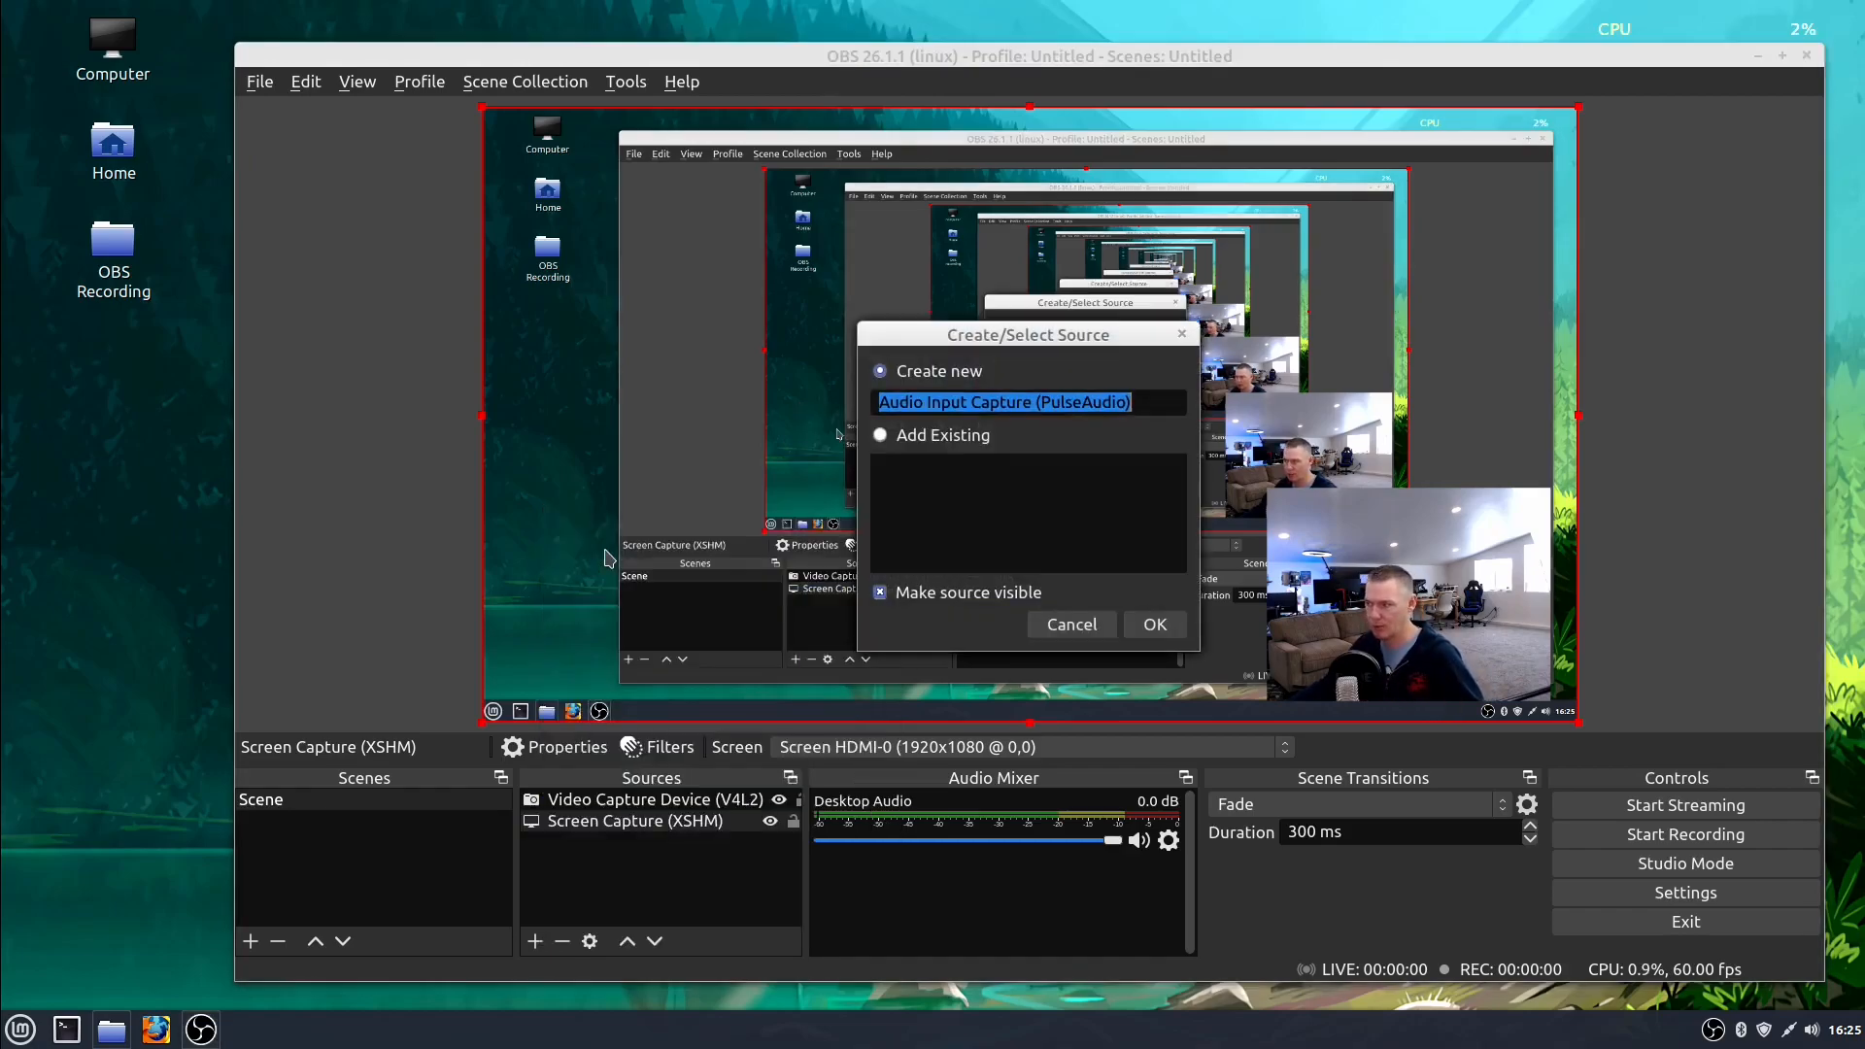
click(1175, 628)
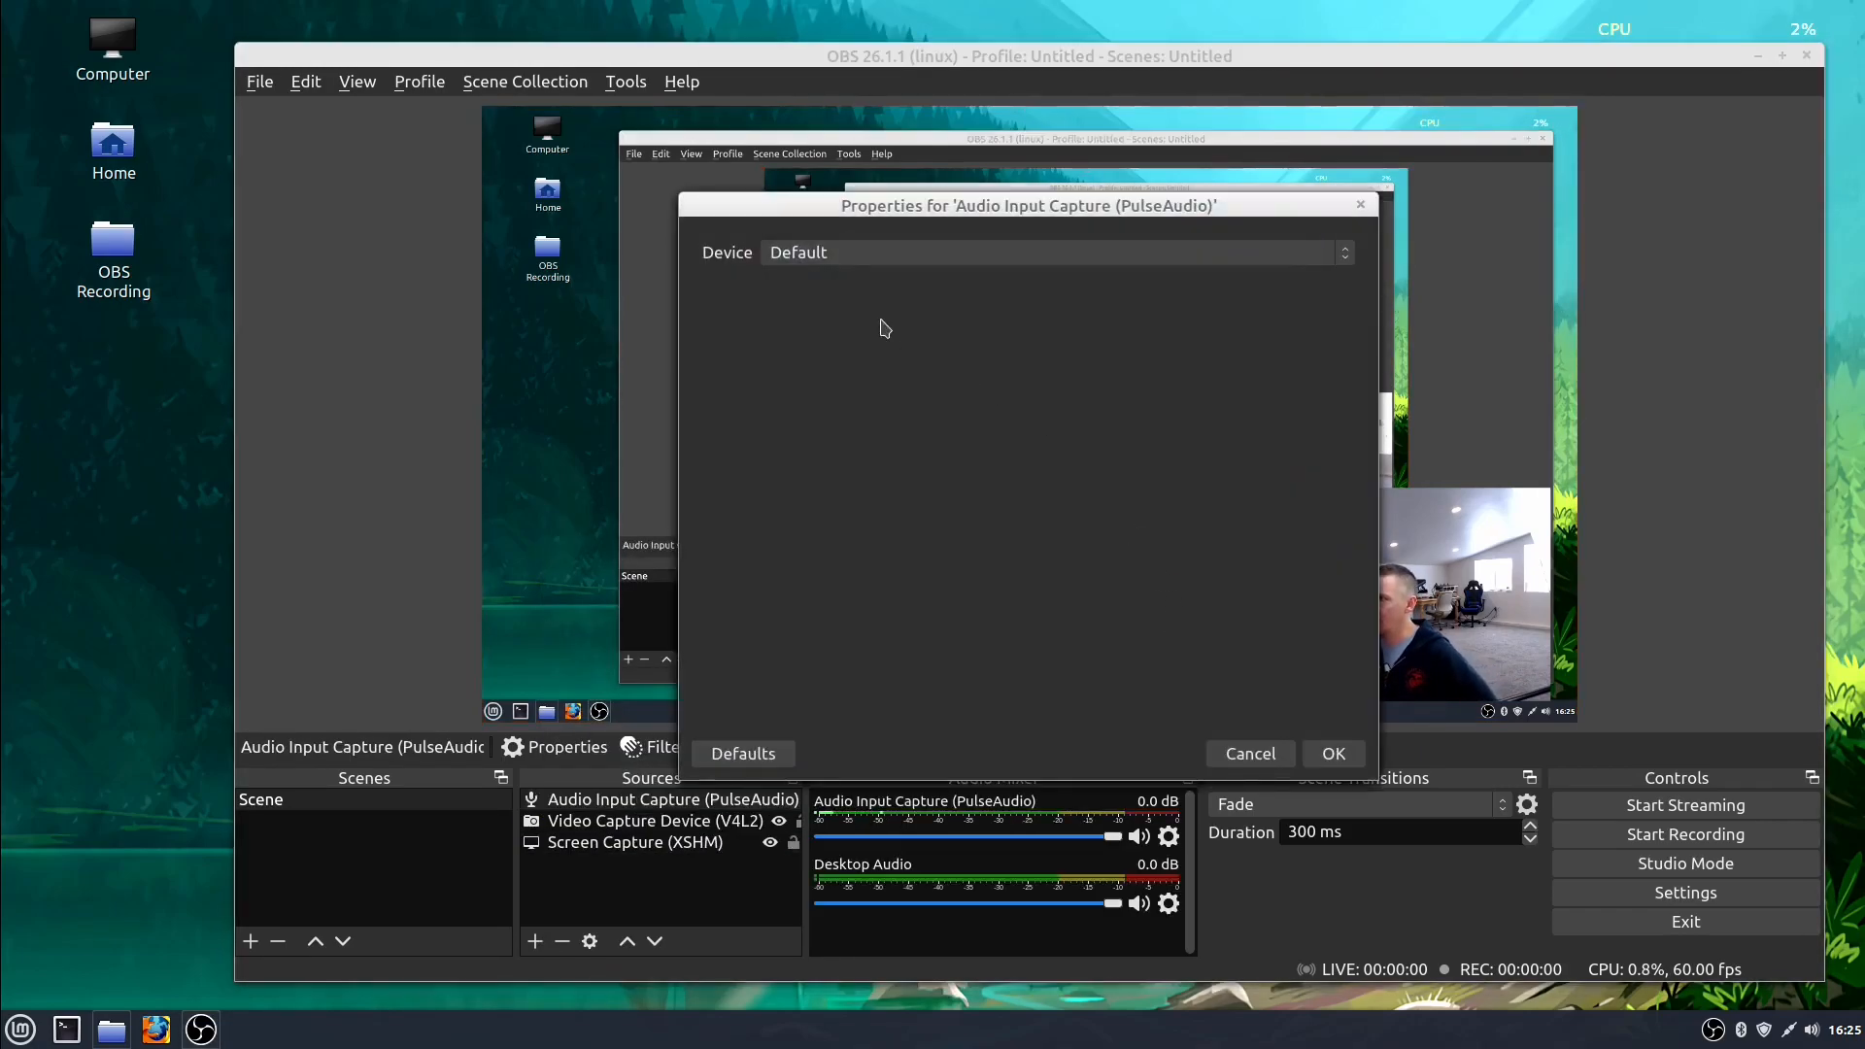
click(806, 255)
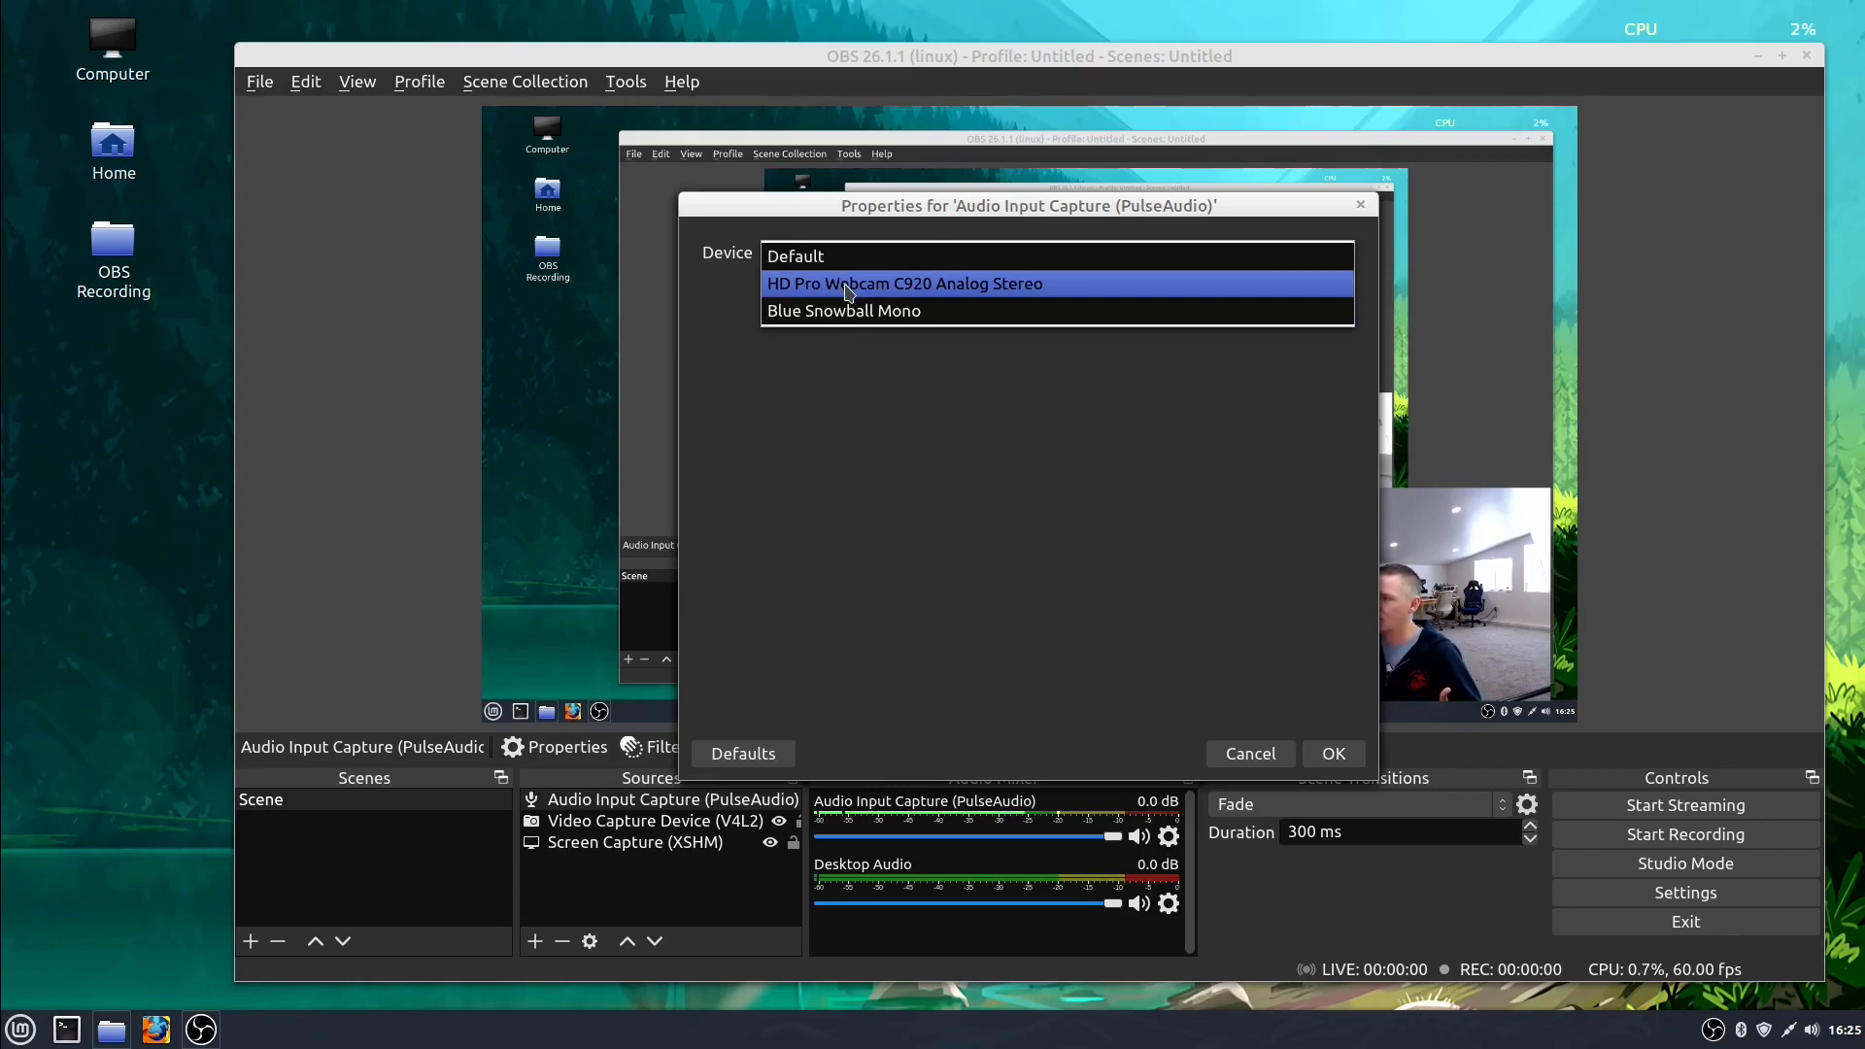
click(848, 284)
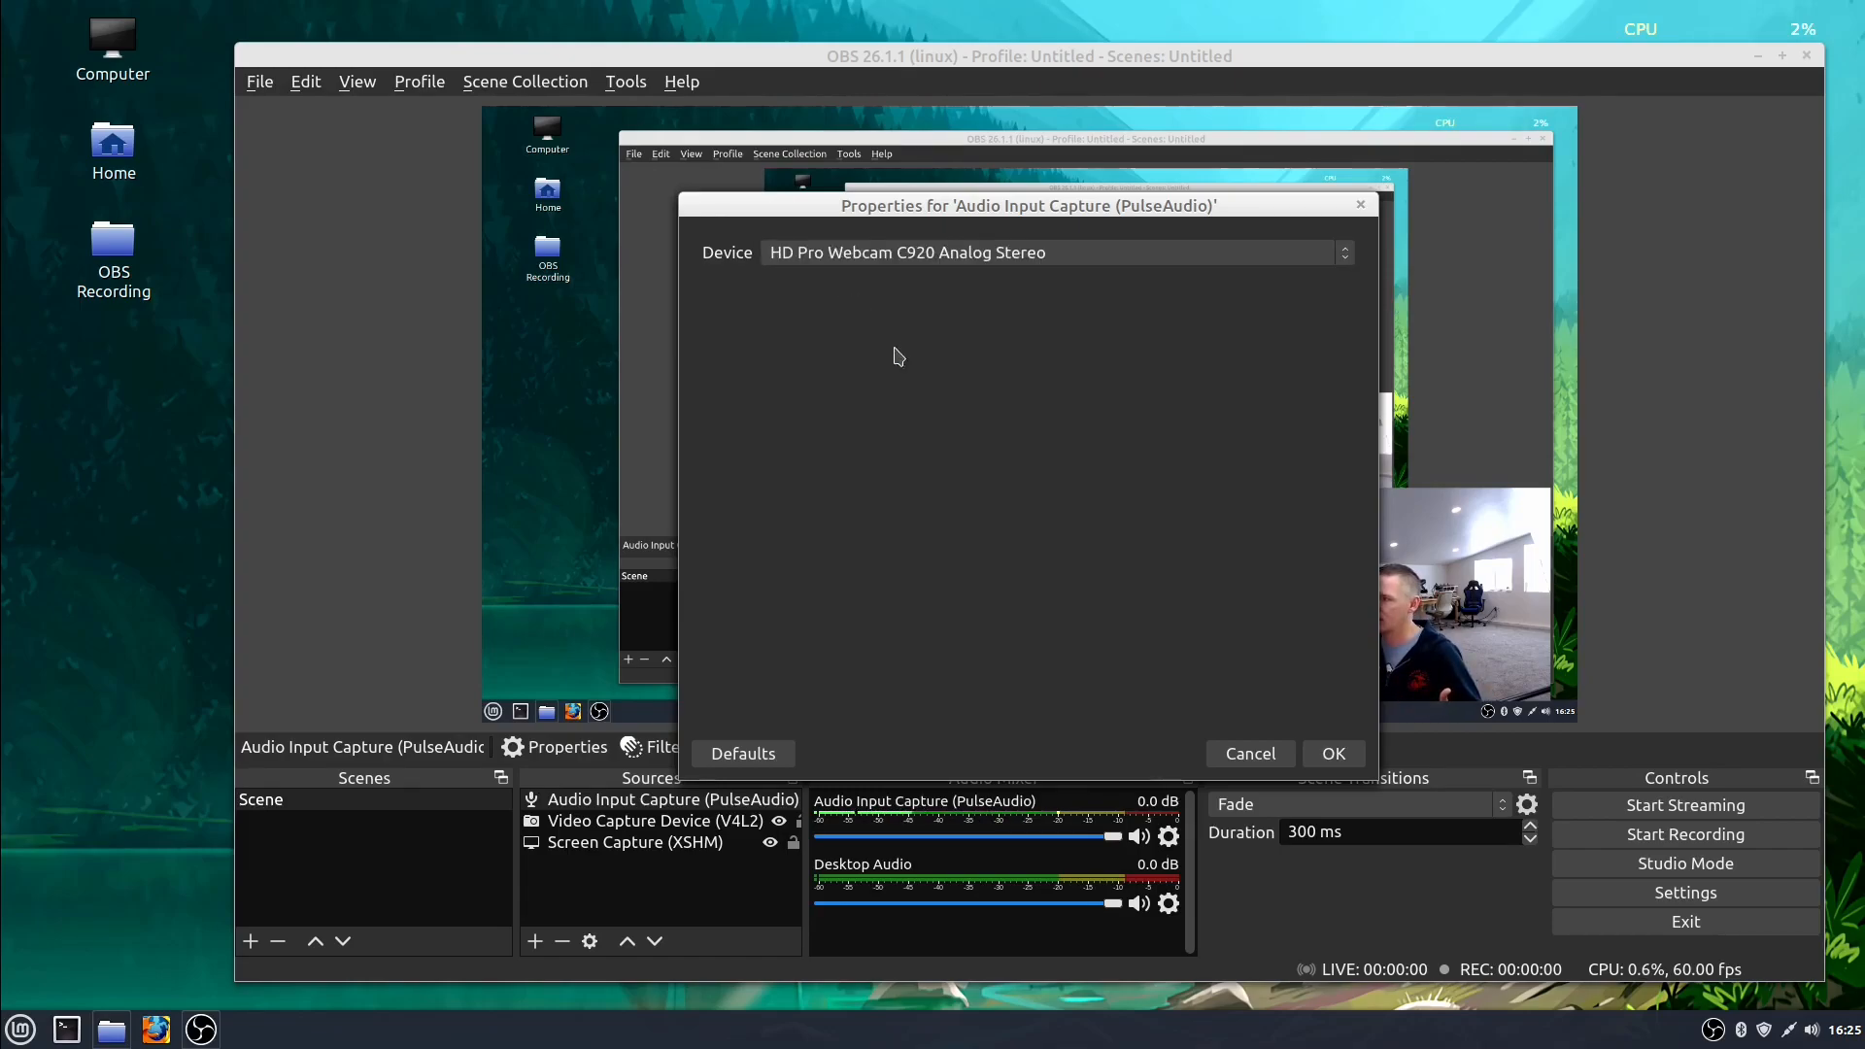
click(1350, 757)
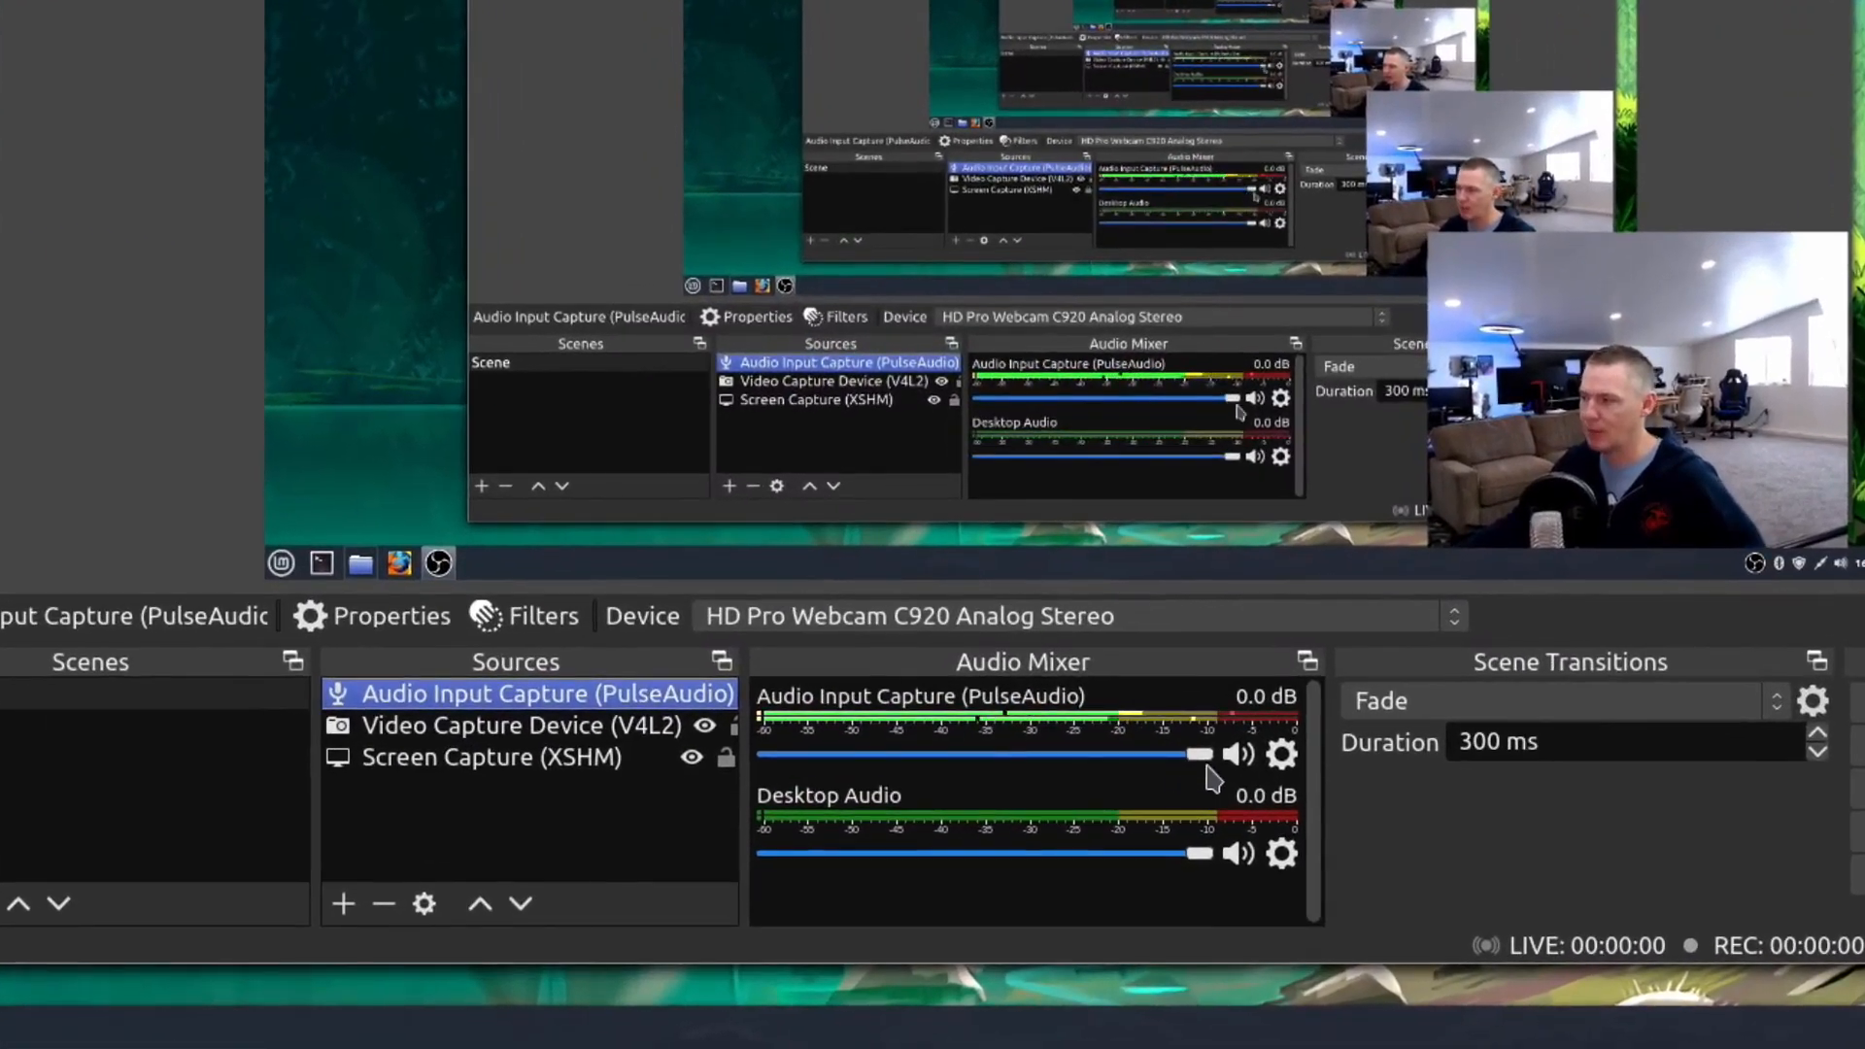
- Lower the Audio Input Capture (PulseAudio) volume to -0.4 dB and mute it in the mixer
mouse_move(1207, 767)
mouse_down()
mouse_move(692, 777)
mouse_move(907, 757)
mouse_move(1235, 767)
mouse_up()
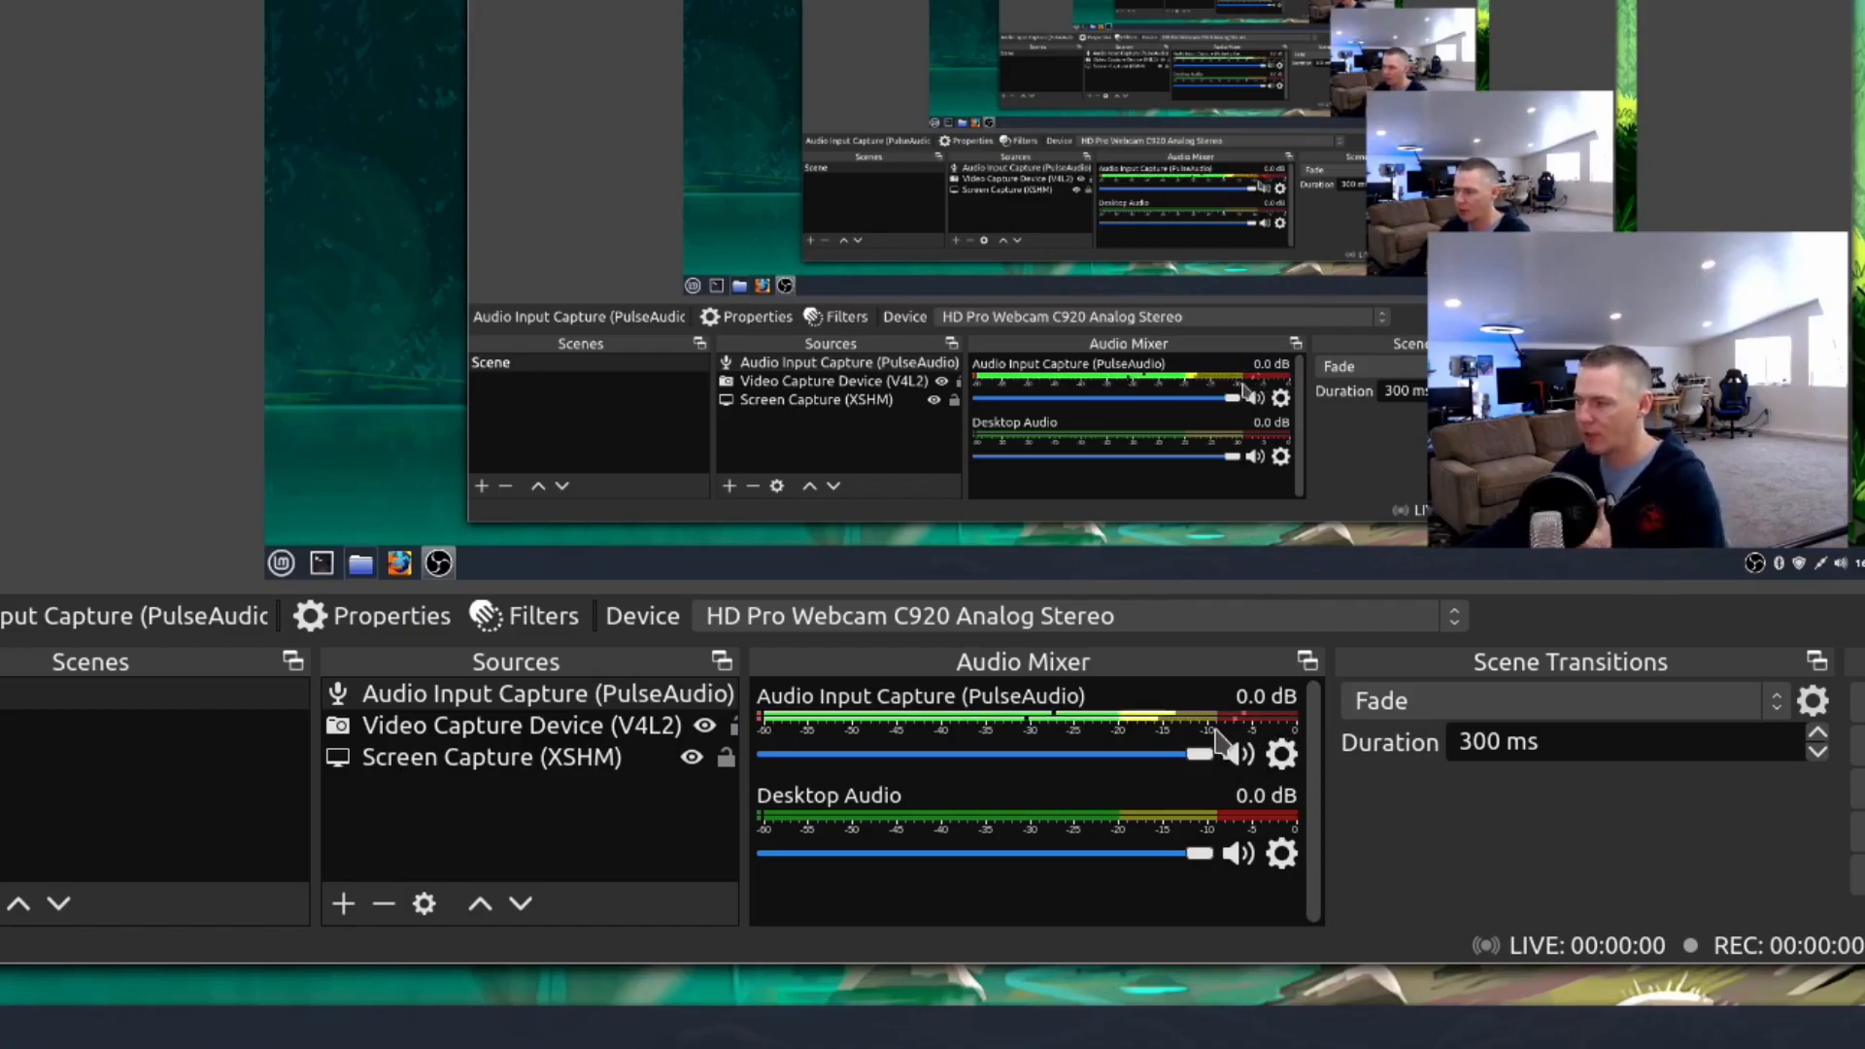
drag(1202, 754, 1202, 761)
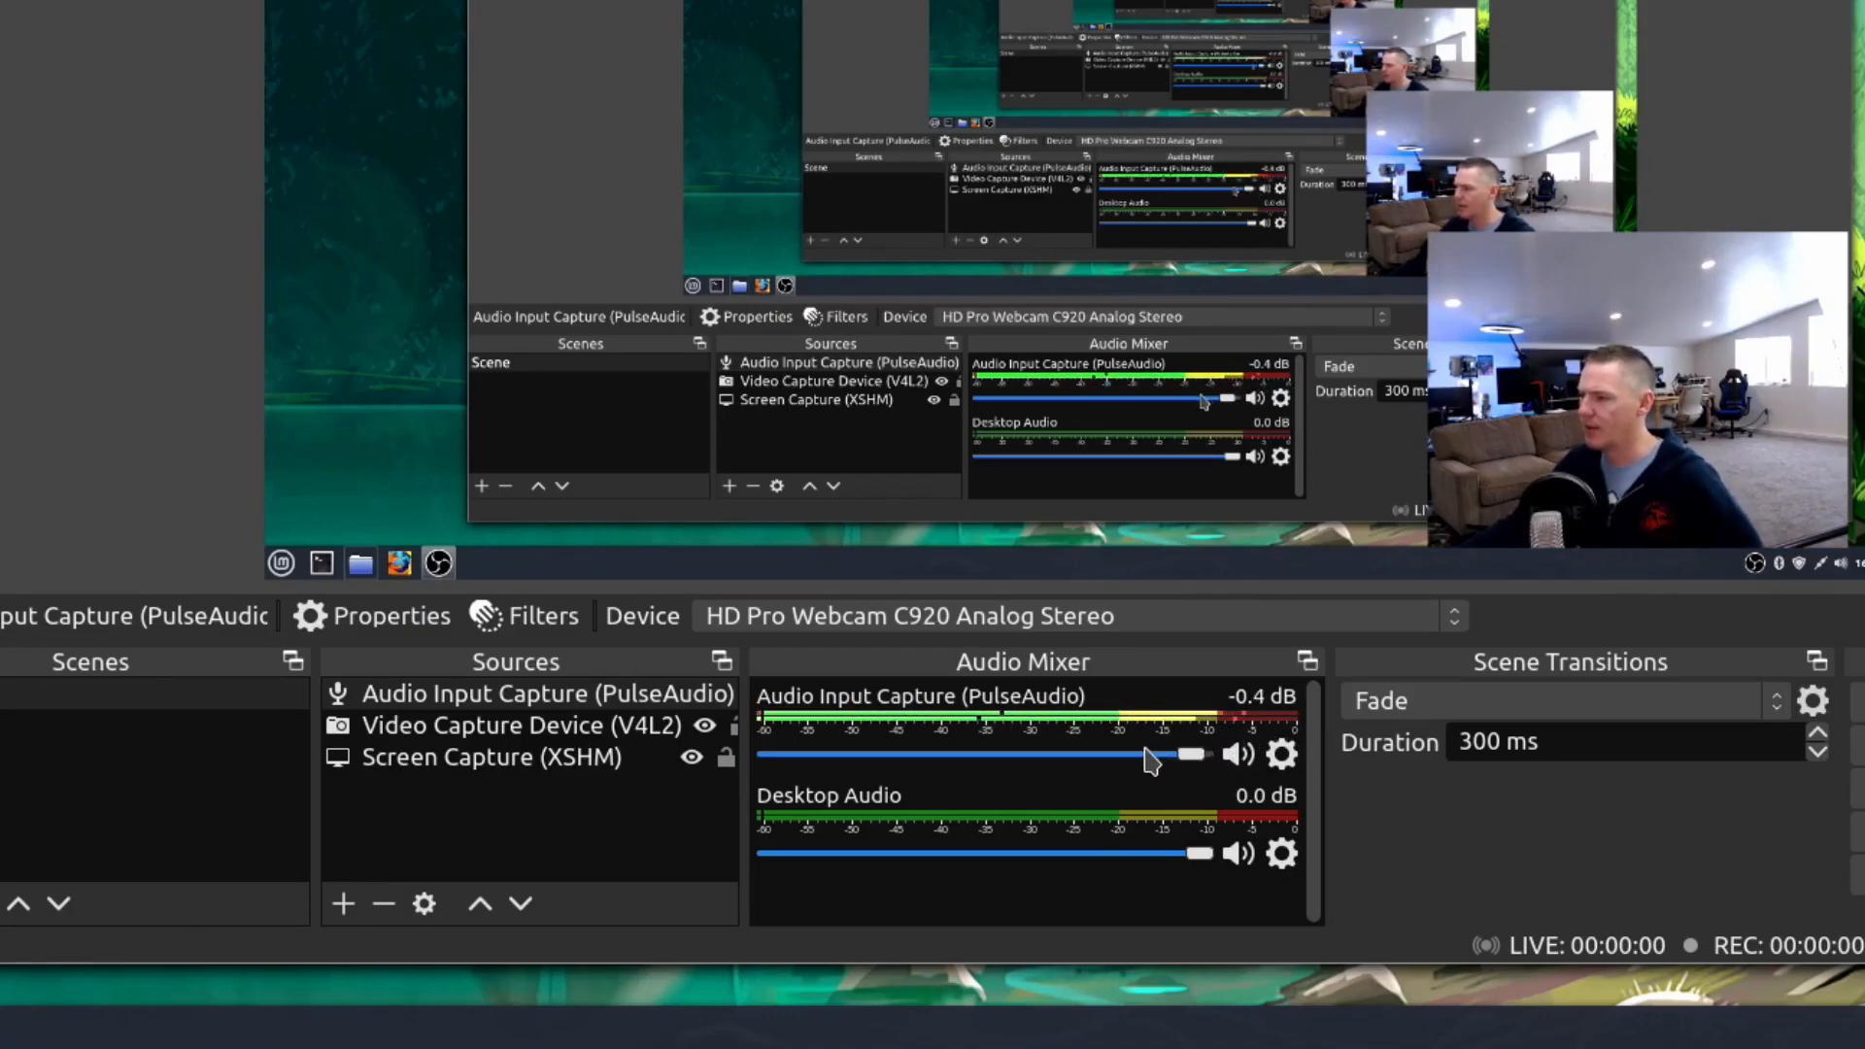
click(1239, 755)
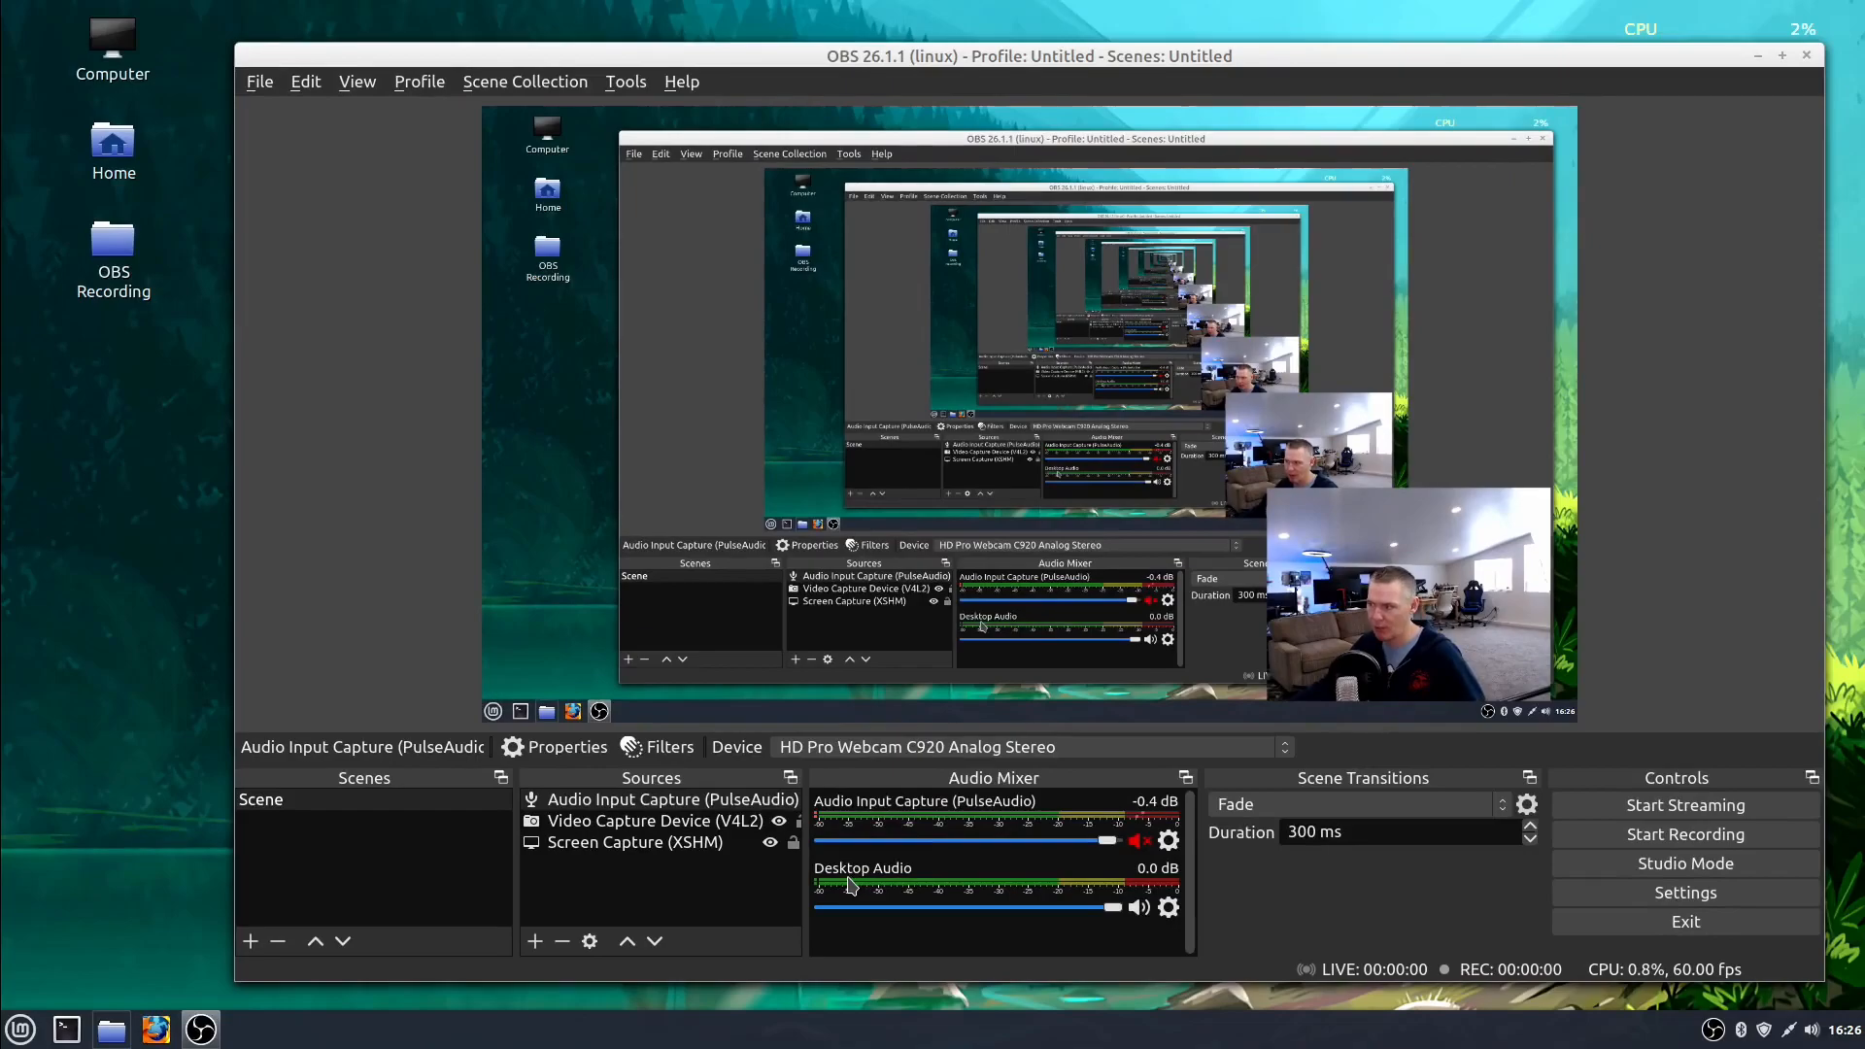
- Open the Music folder in Home and play Background_Music__romariogrande__eastandw.wav in VLC
double_click(101, 153)
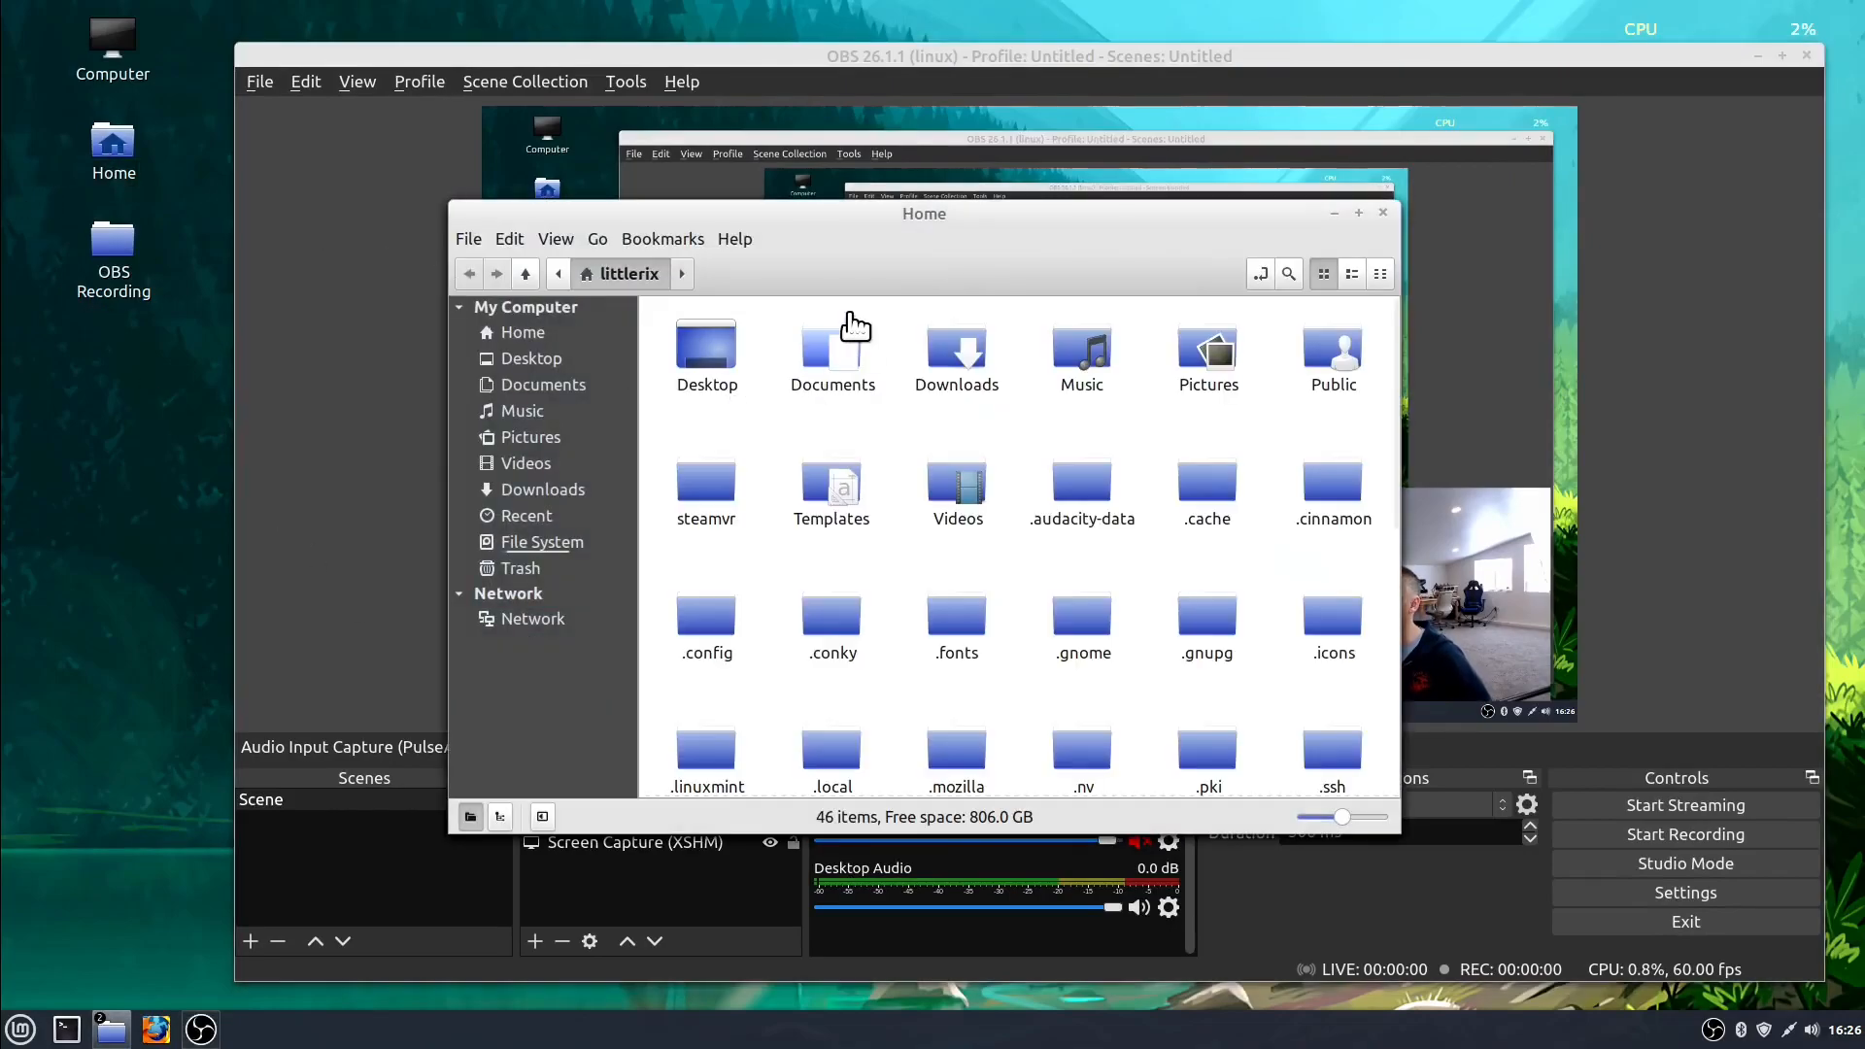
click(513, 410)
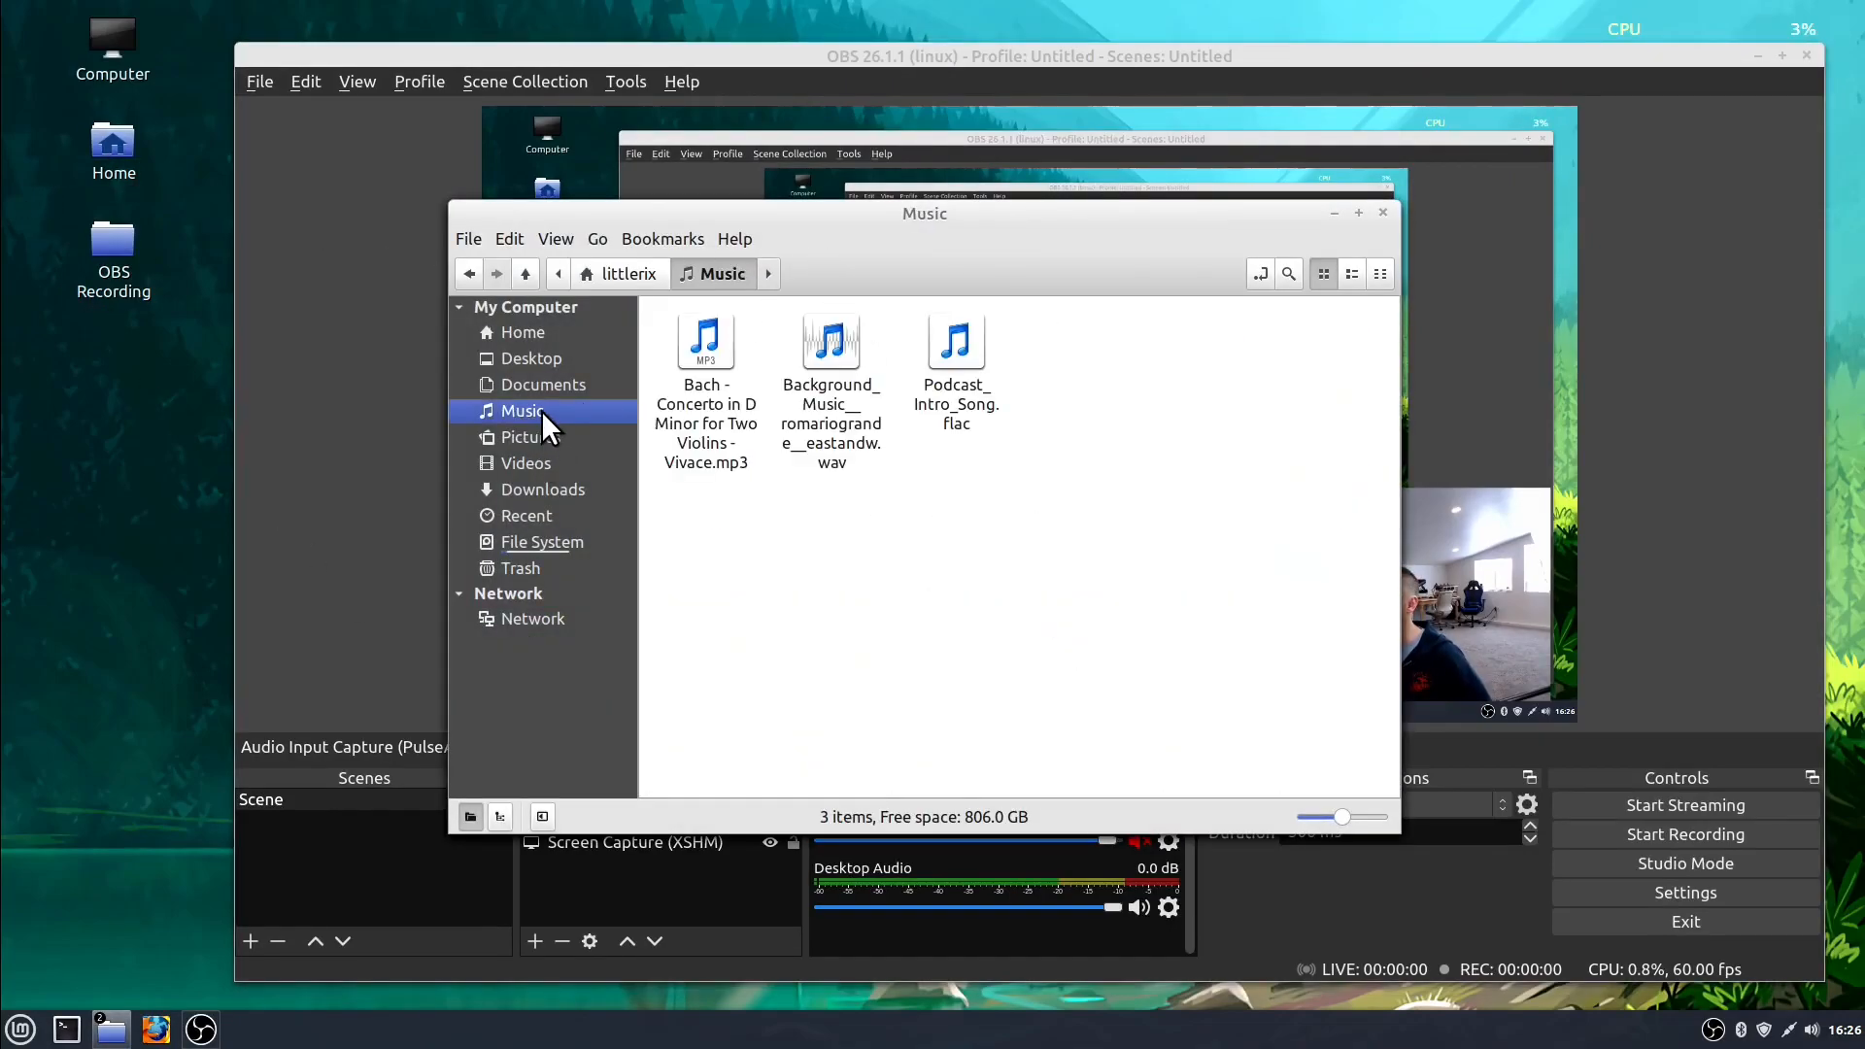
click(855, 420)
double_click(855, 420)
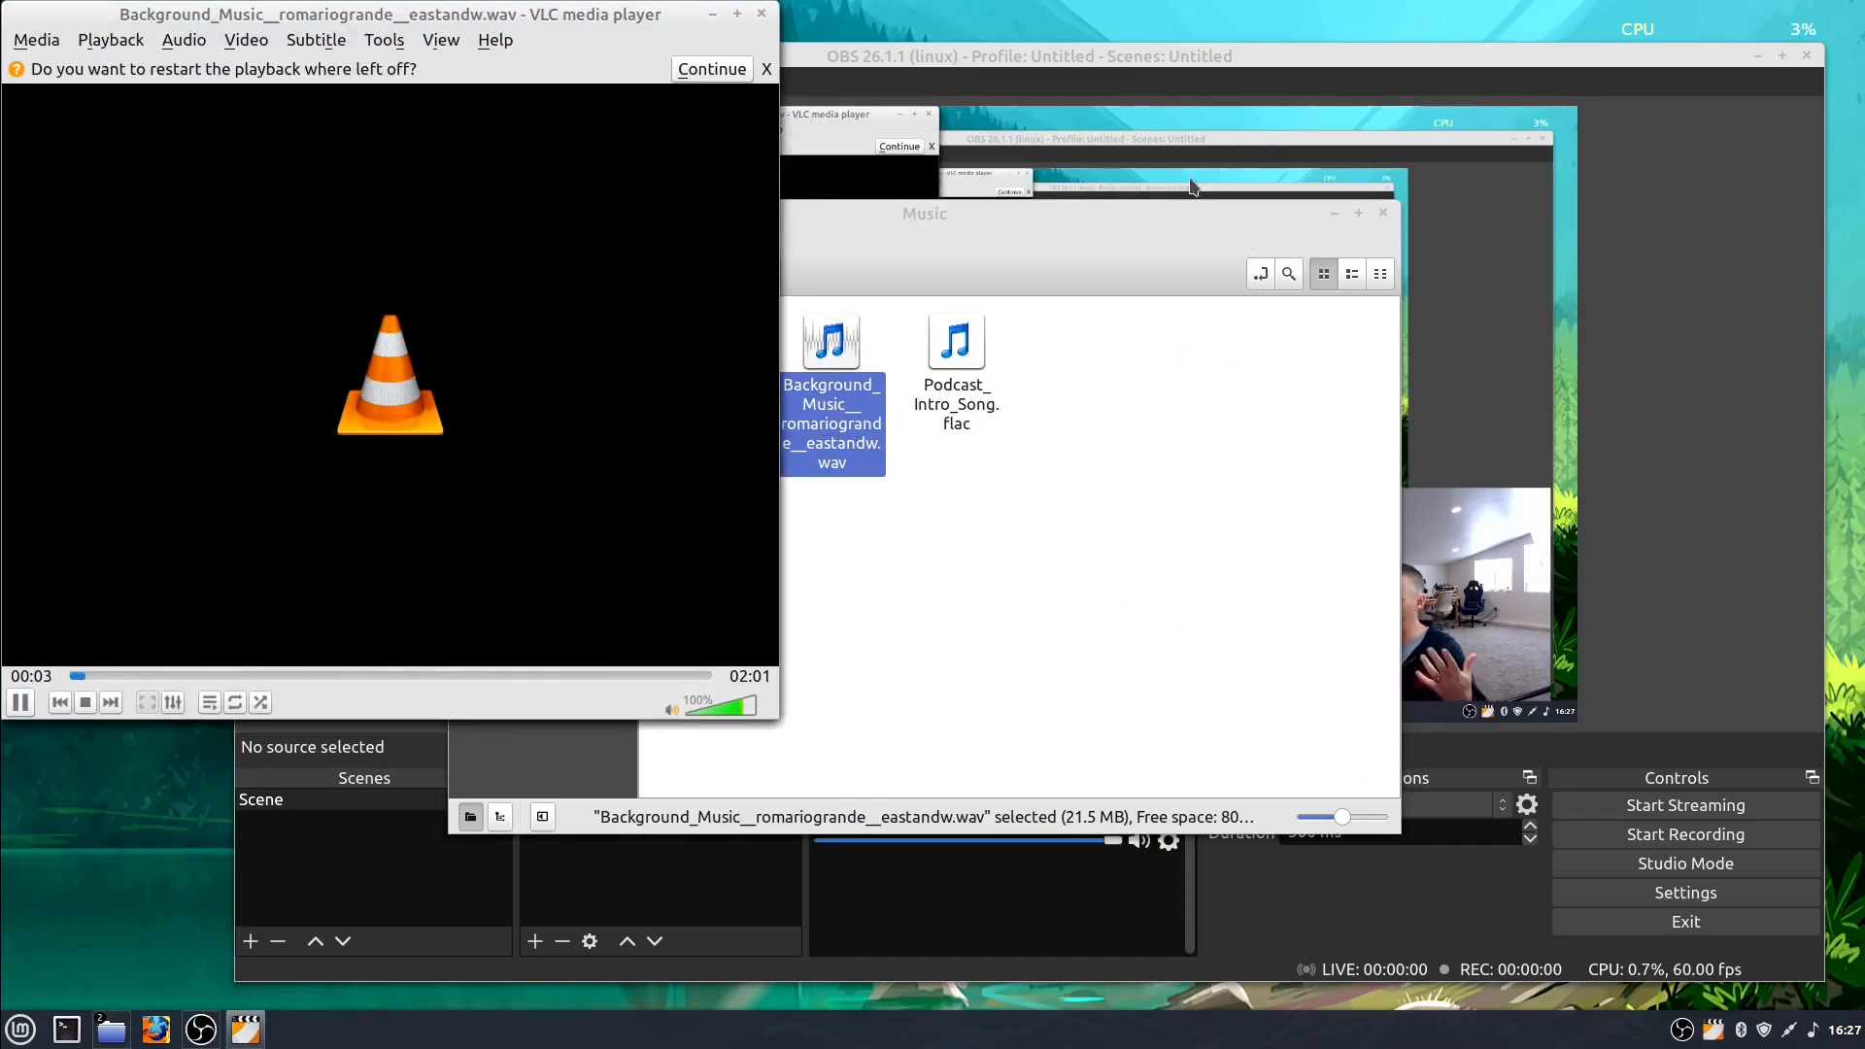
- Record a short test in OBS while the music plays, moving the VLC window over the desktop before stopping the recording
click(1189, 55)
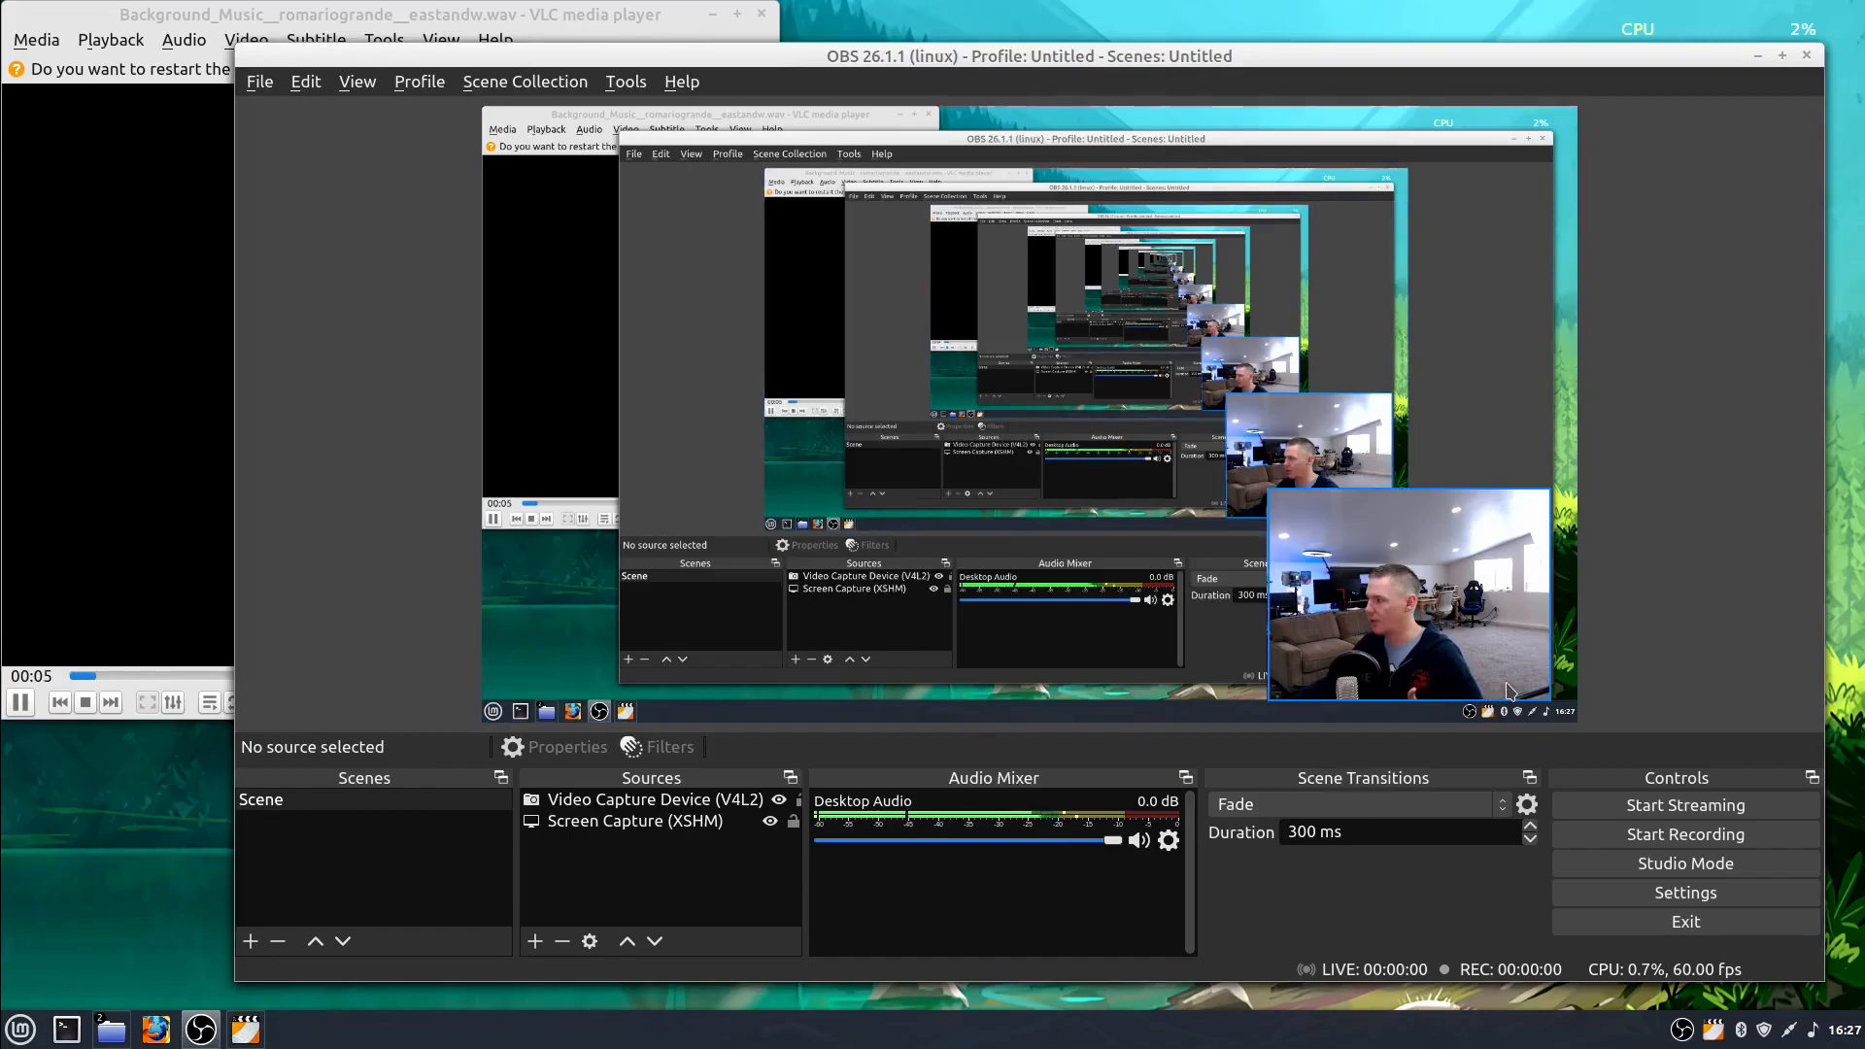
click(1640, 845)
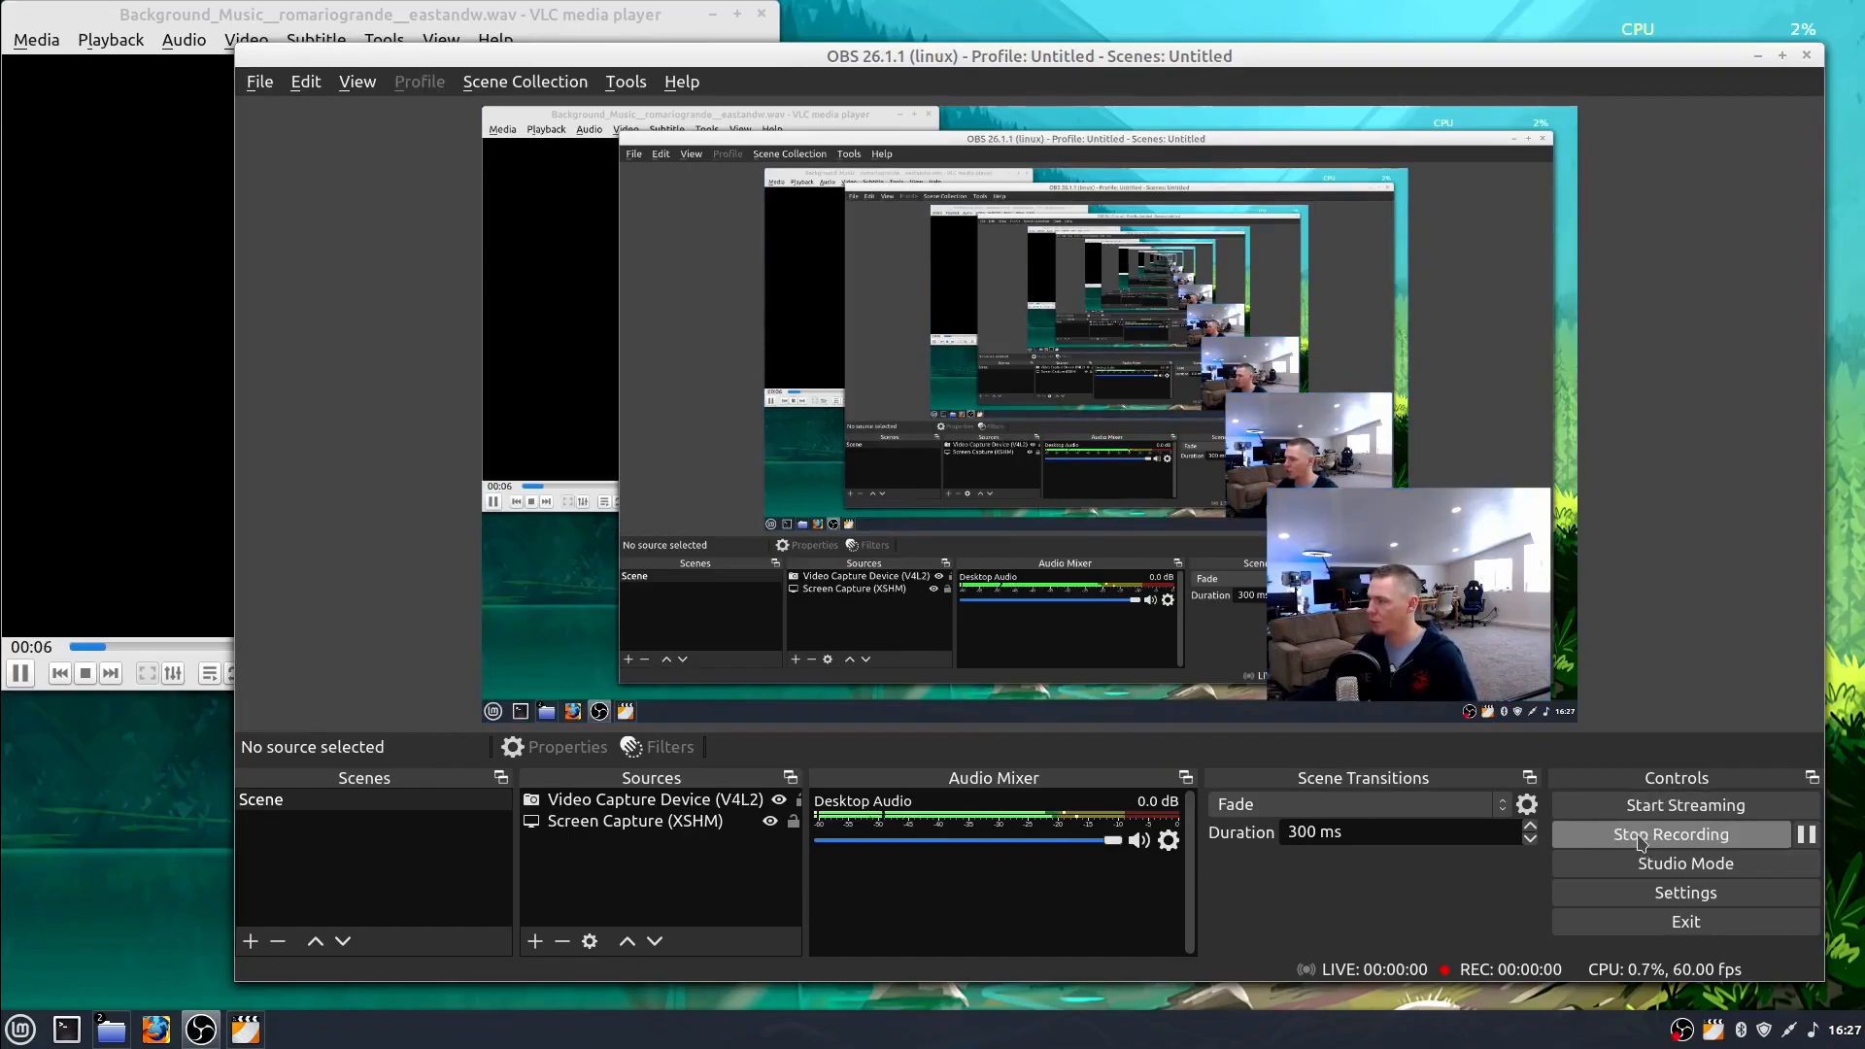
click(85, 444)
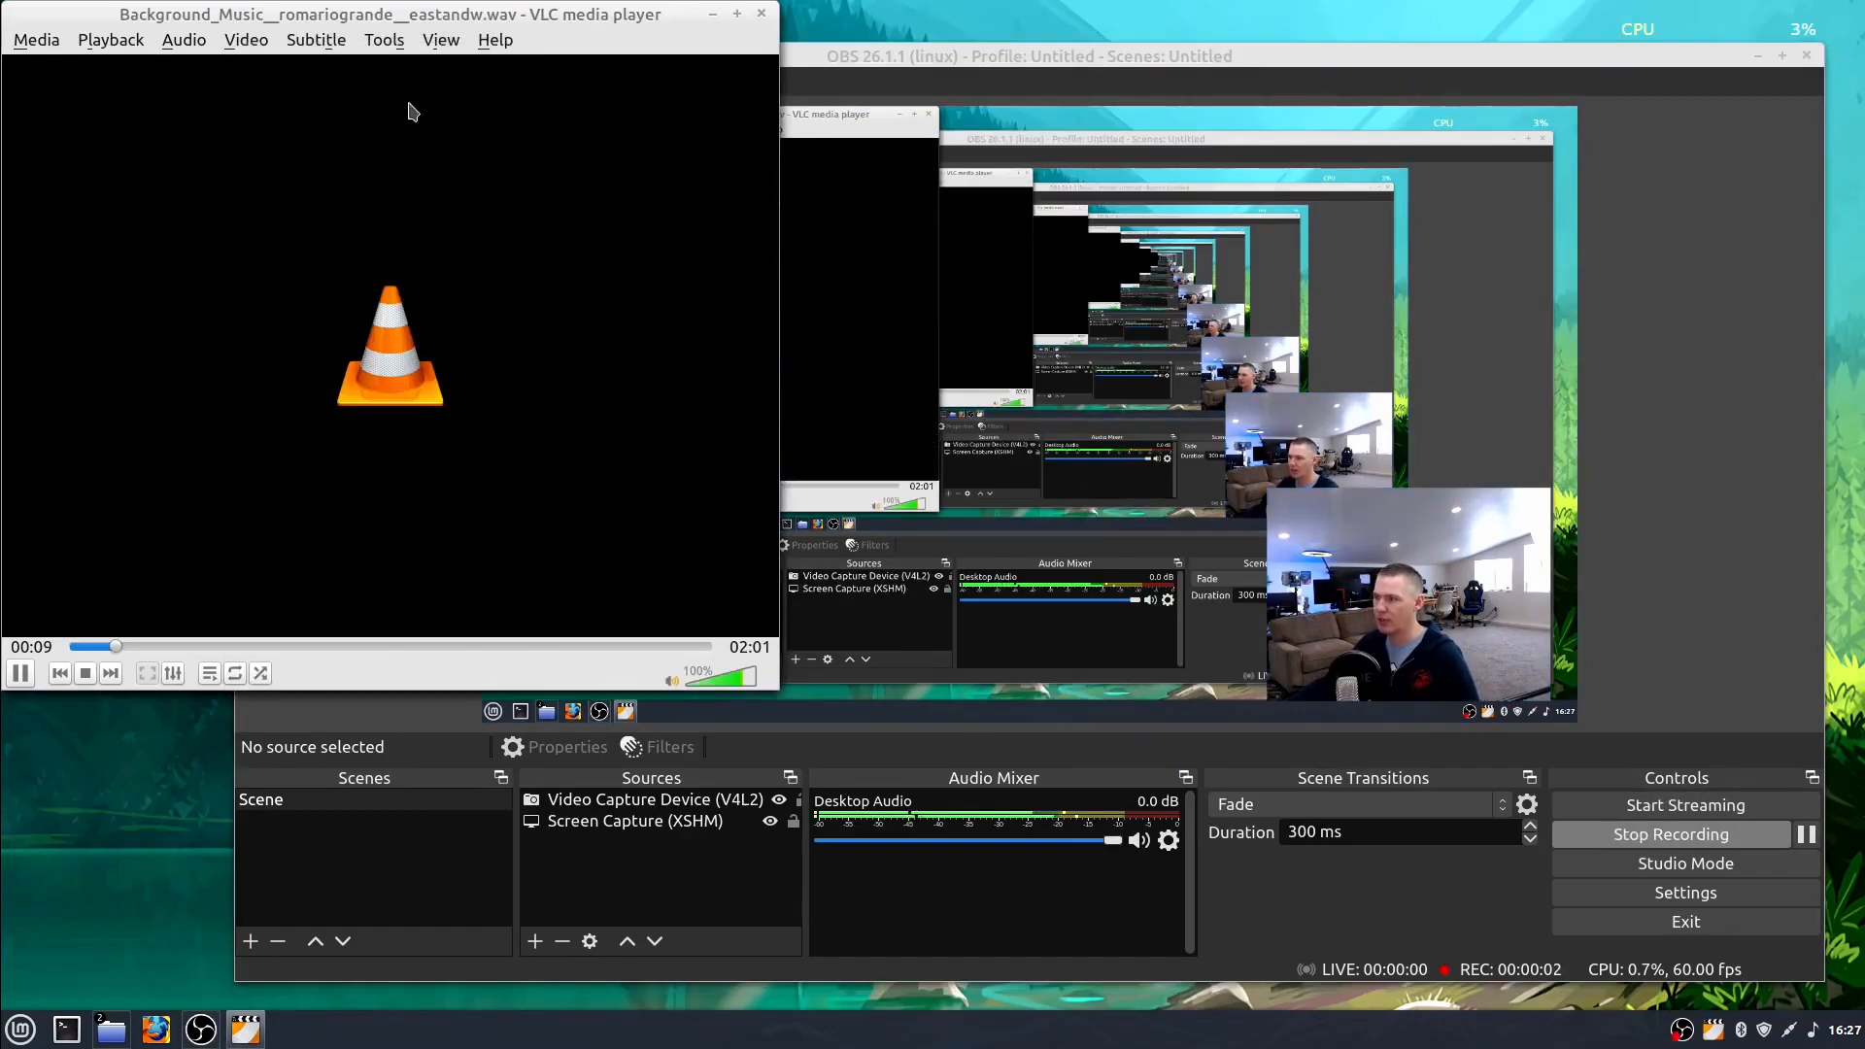
drag(394, 21, 671, 187)
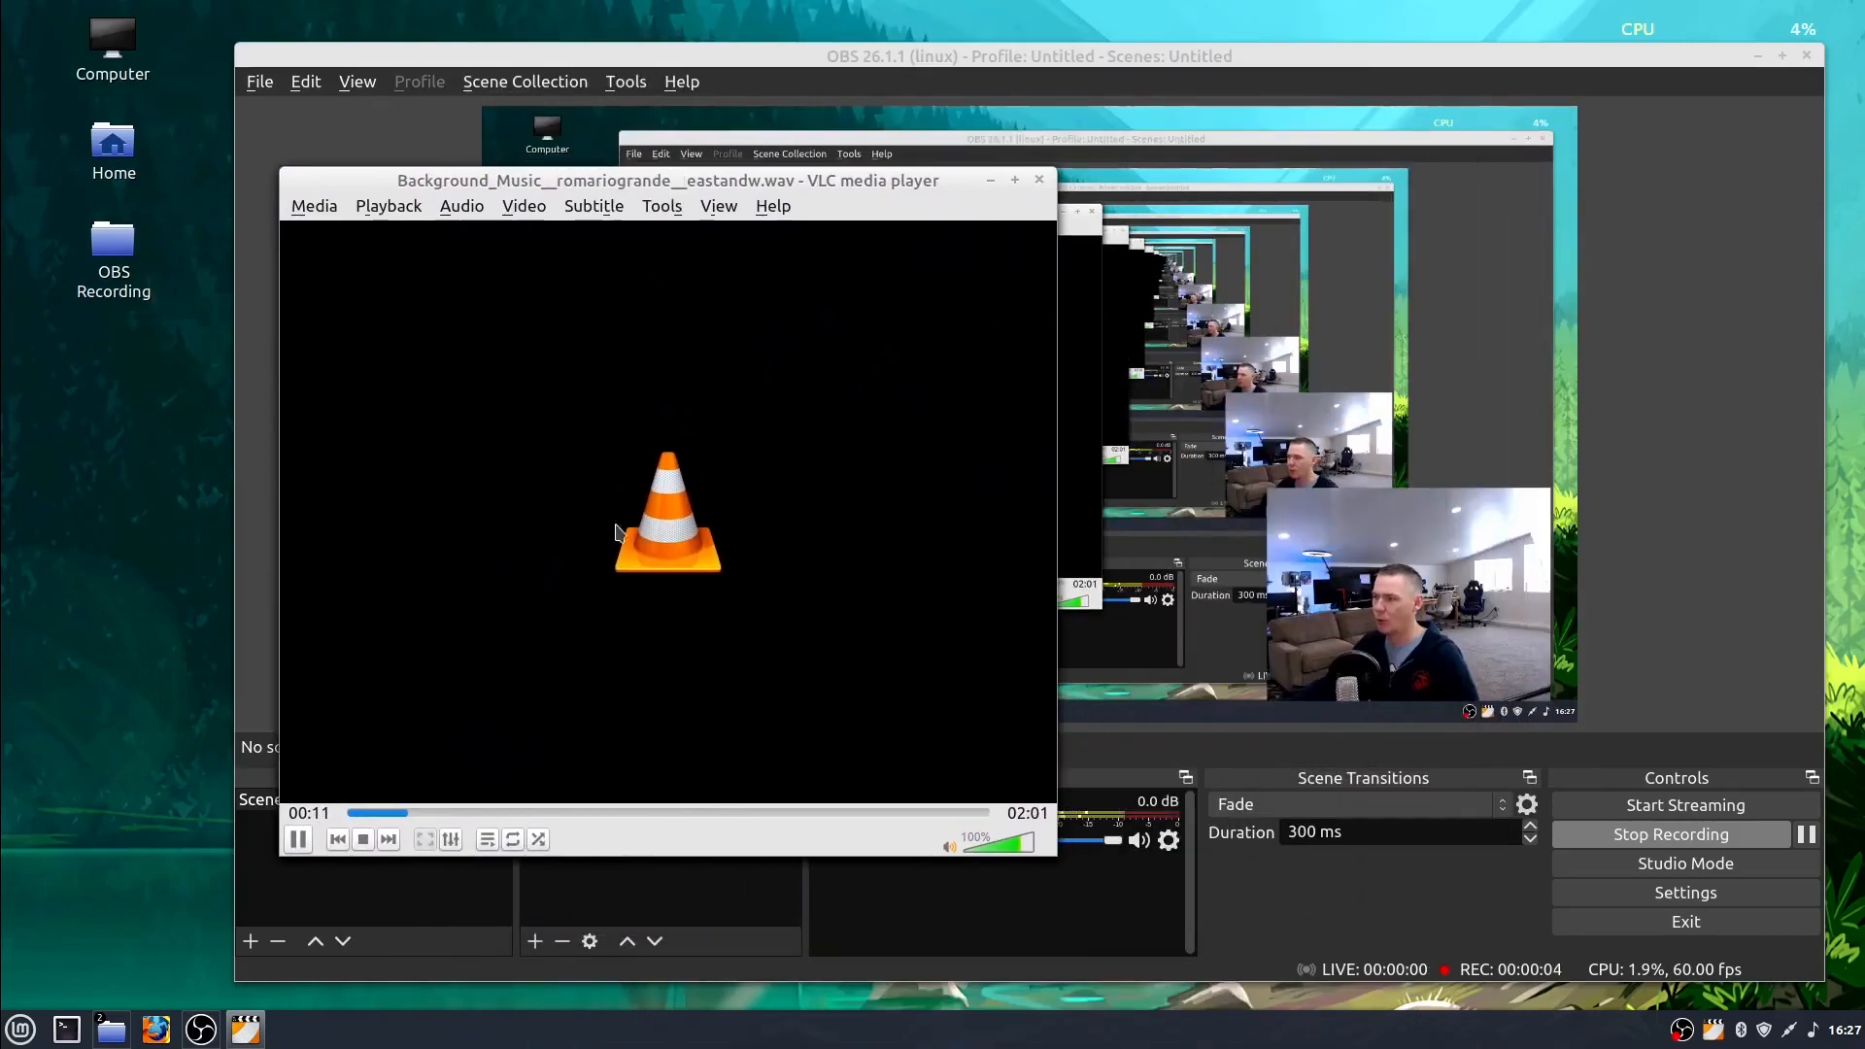
click(1665, 836)
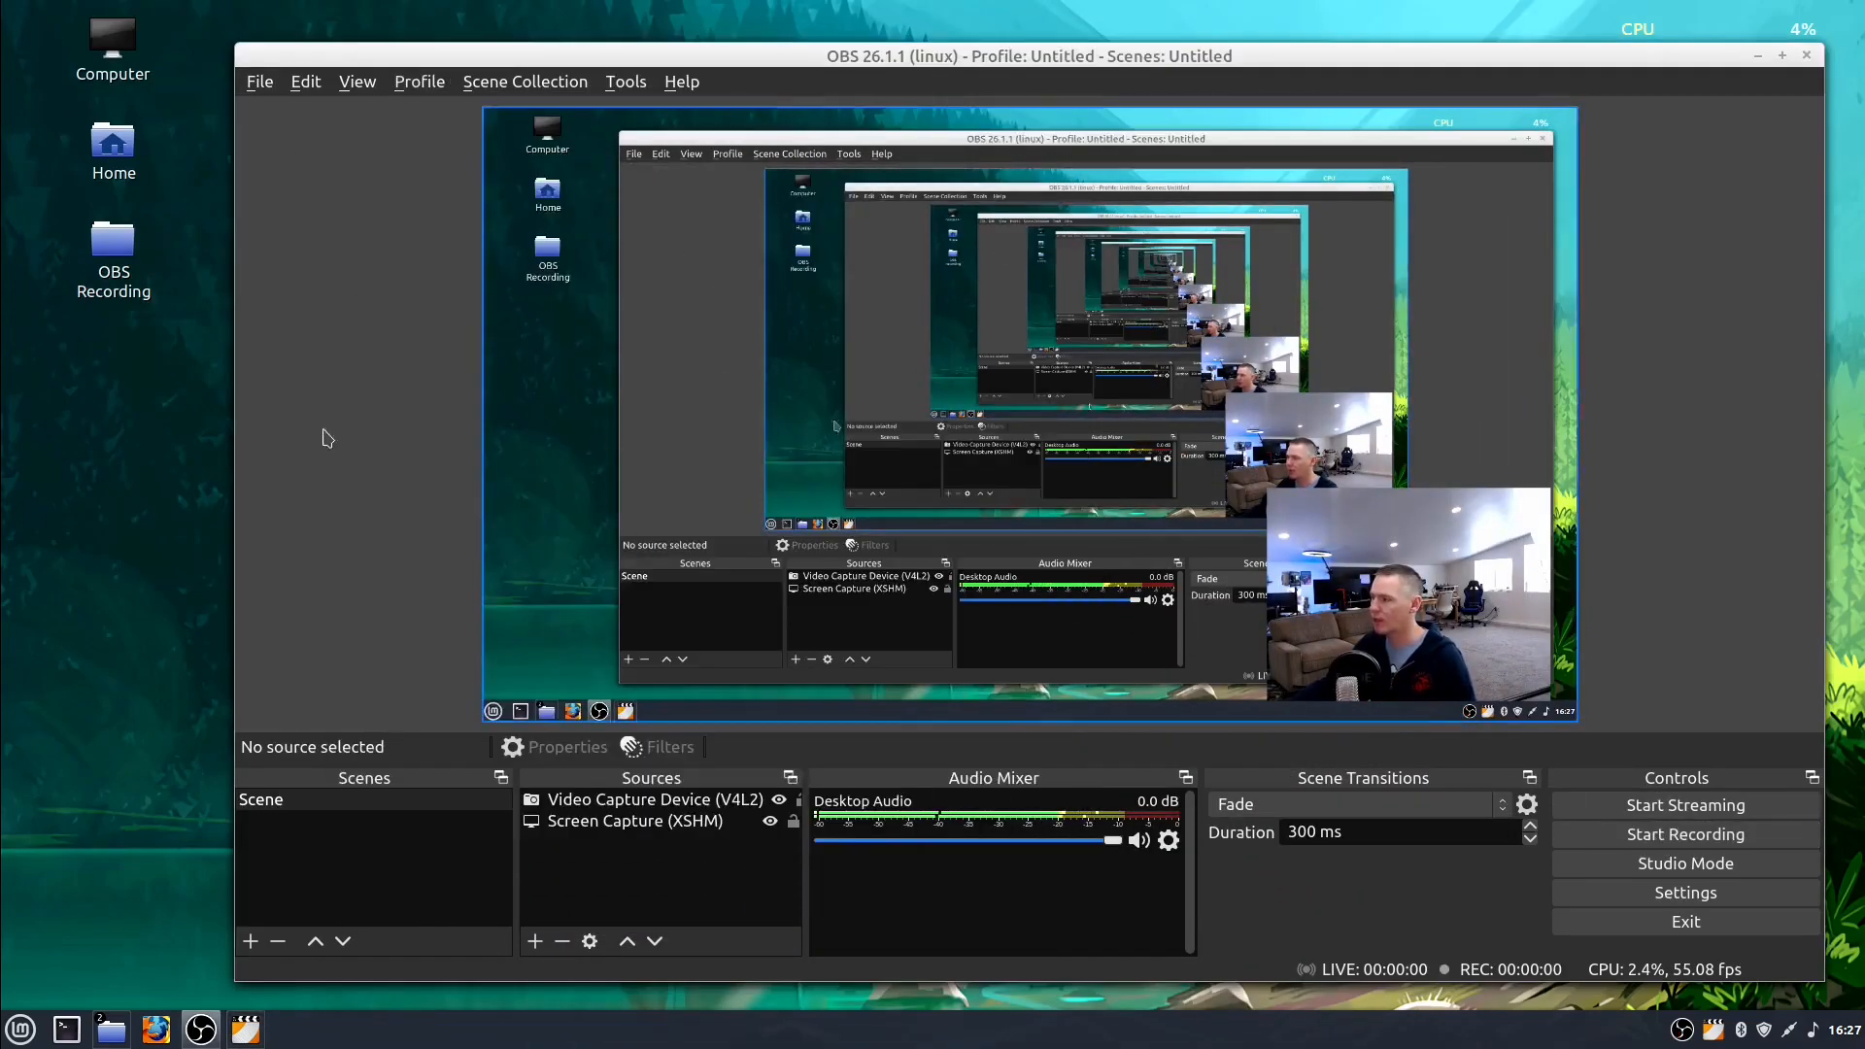
click(119, 283)
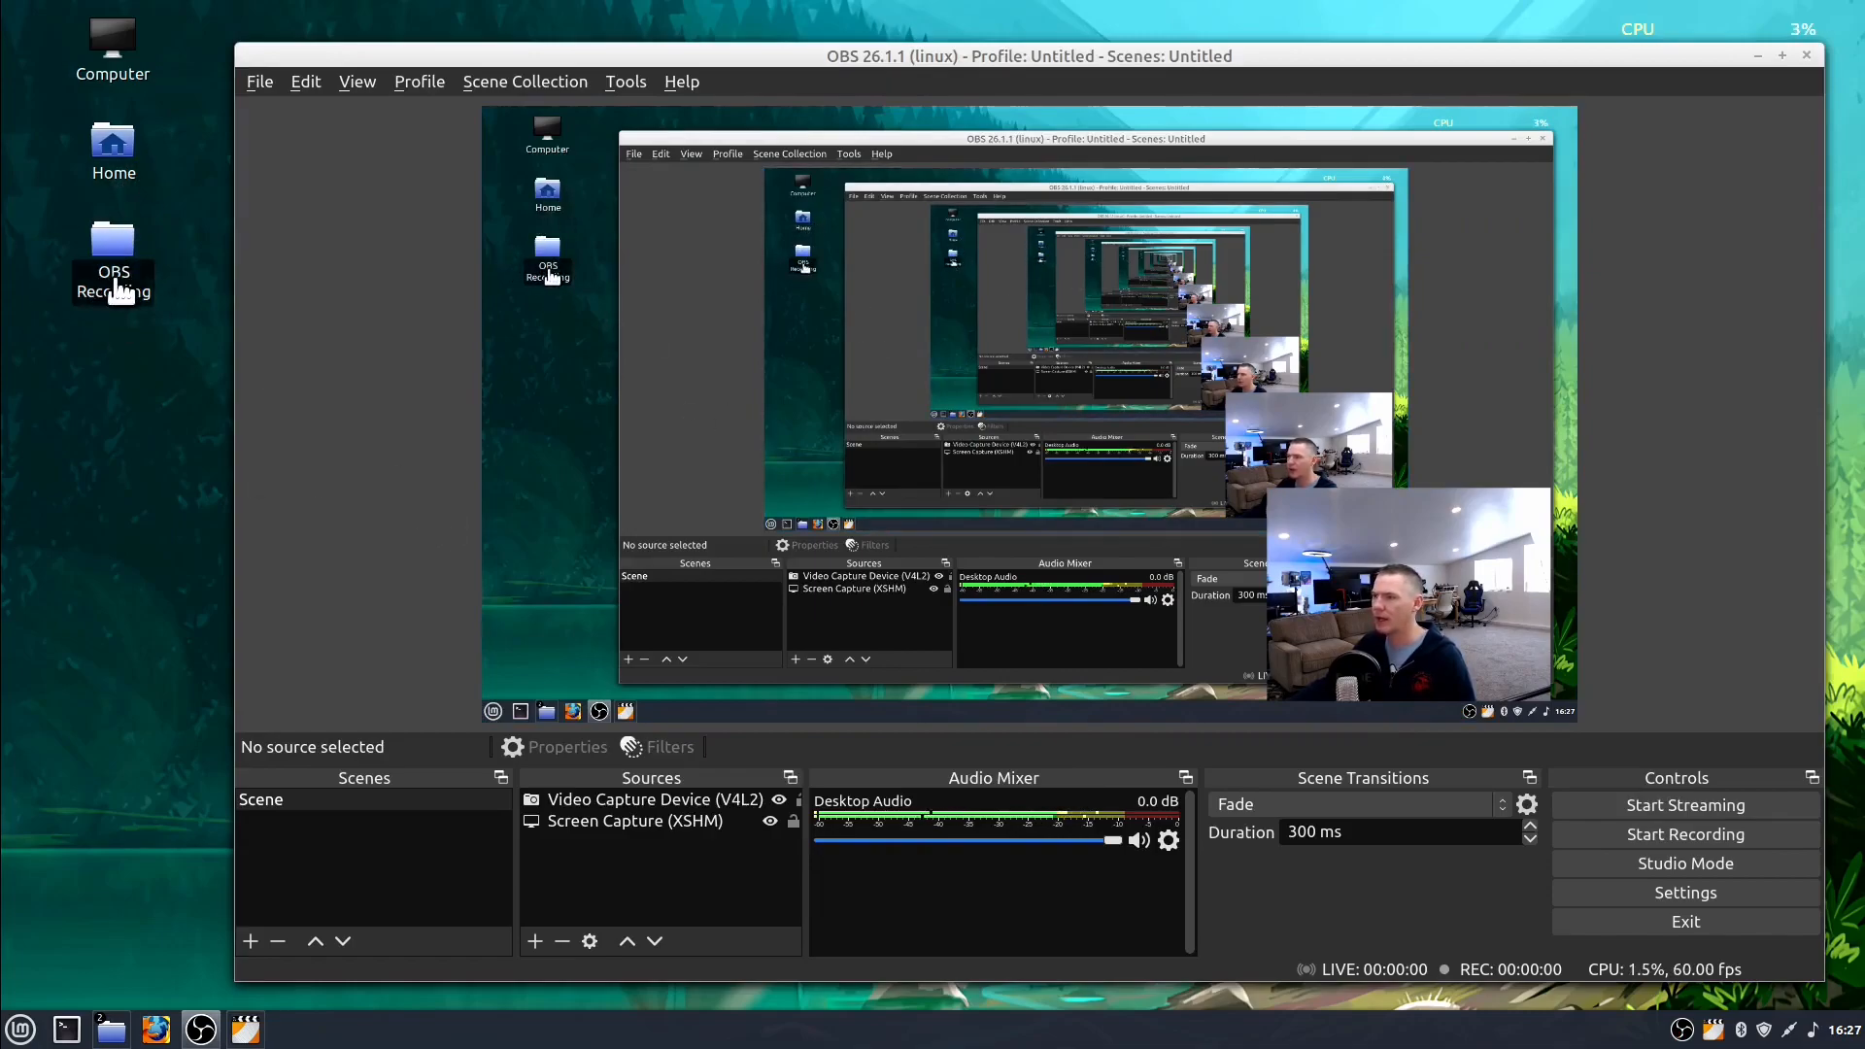
click(1814, 1031)
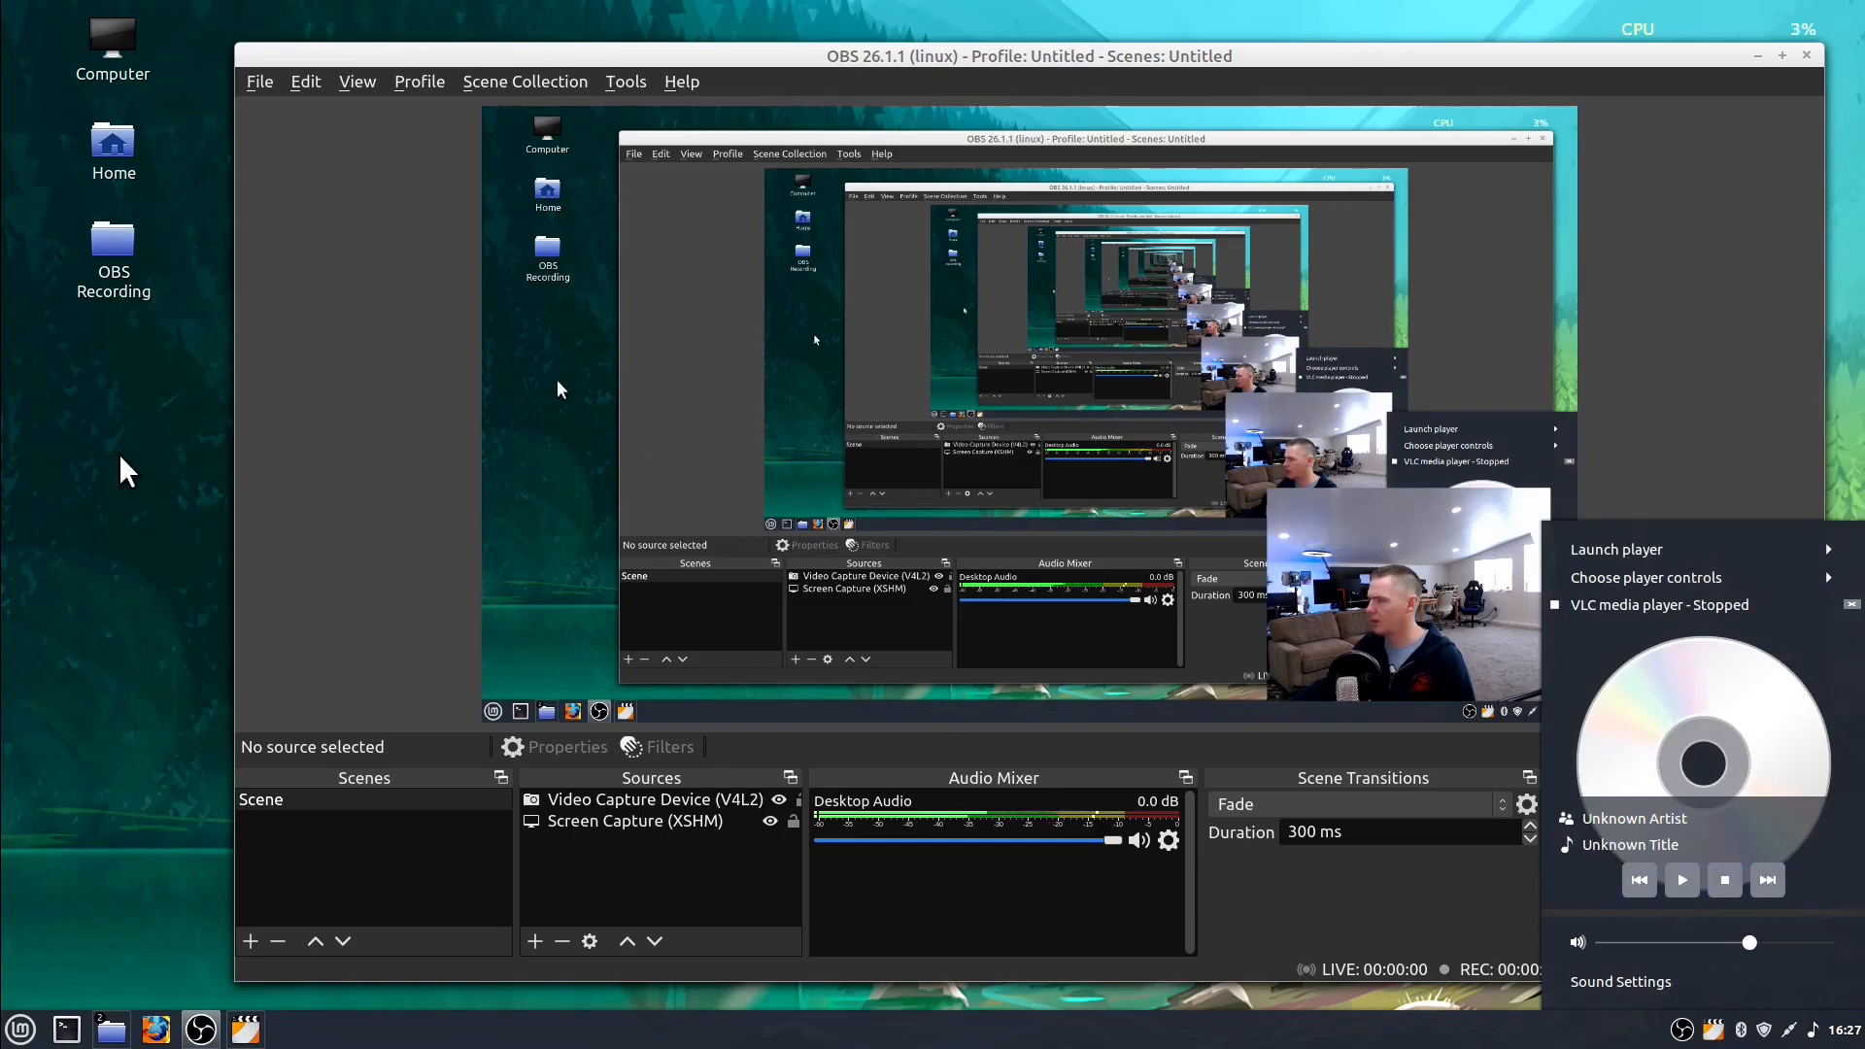
click(117, 282)
double_click(114, 277)
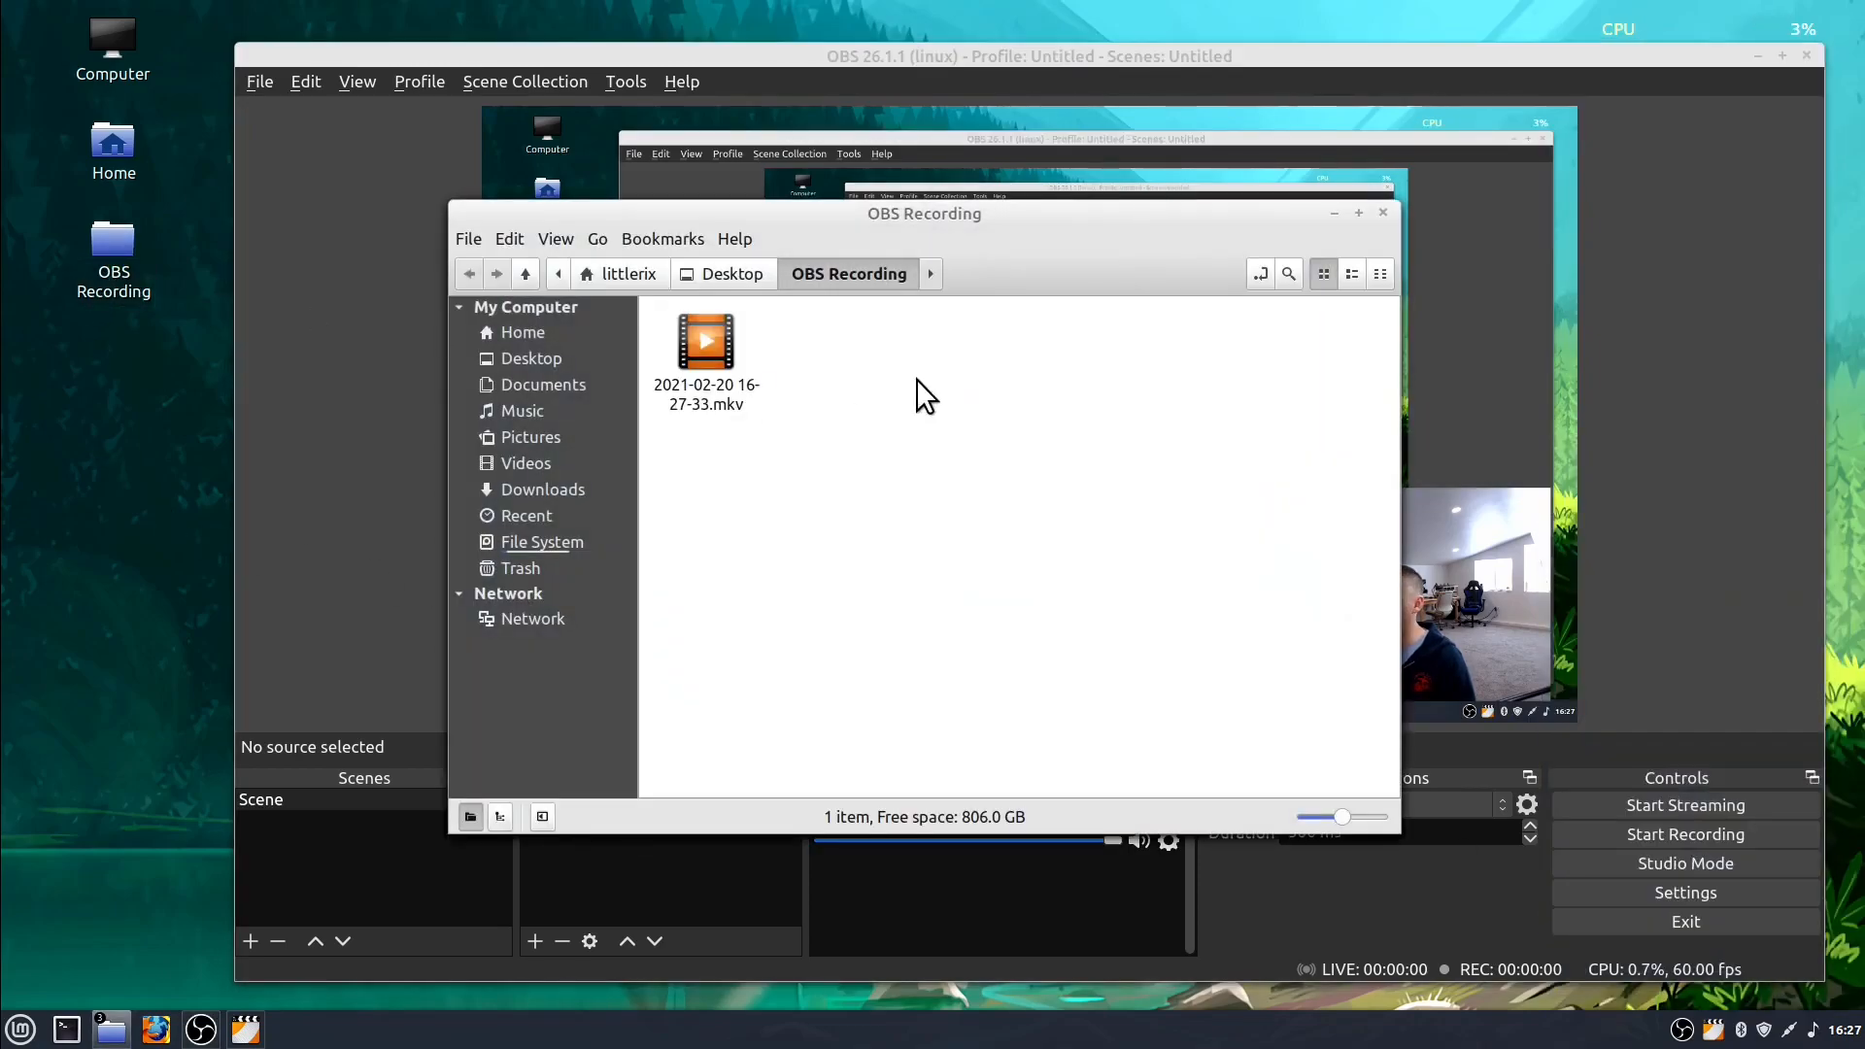
double_click(738, 398)
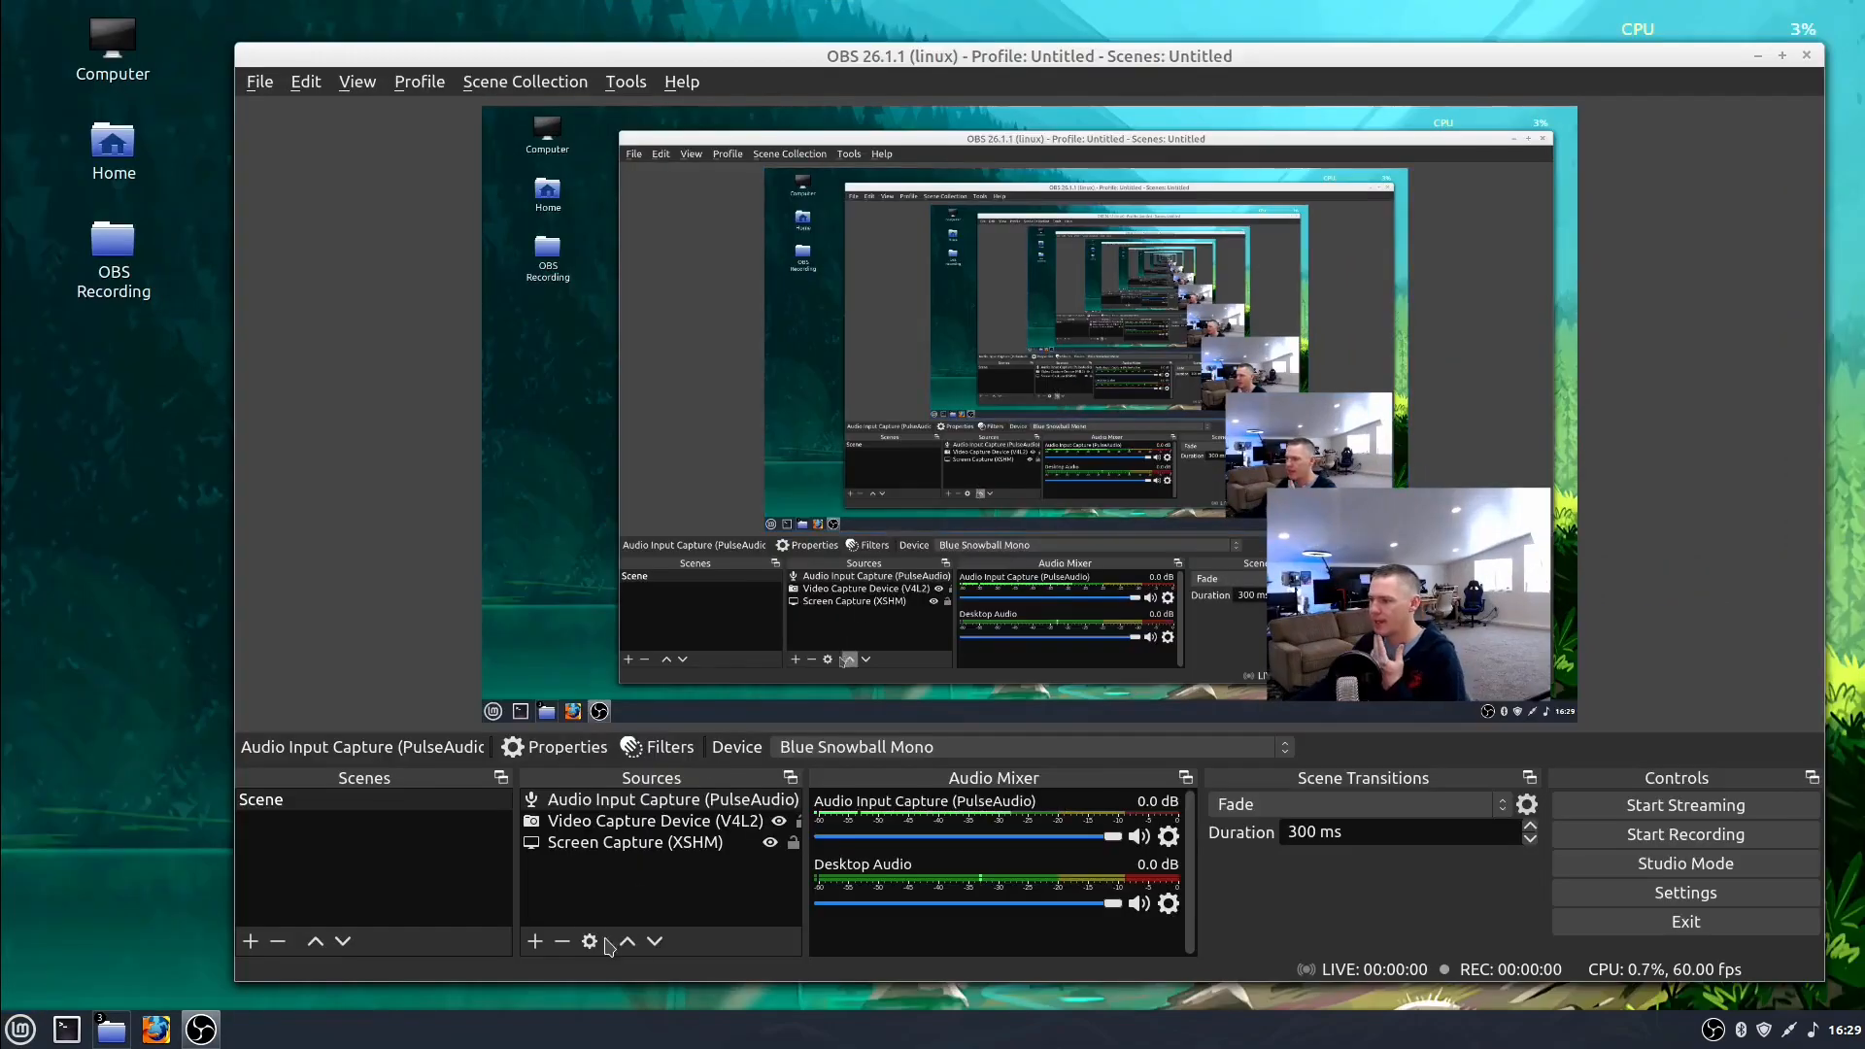
- Add a new Image source that uses 9uckqucx6vh61.png from the Pictures folder
click(535, 941)
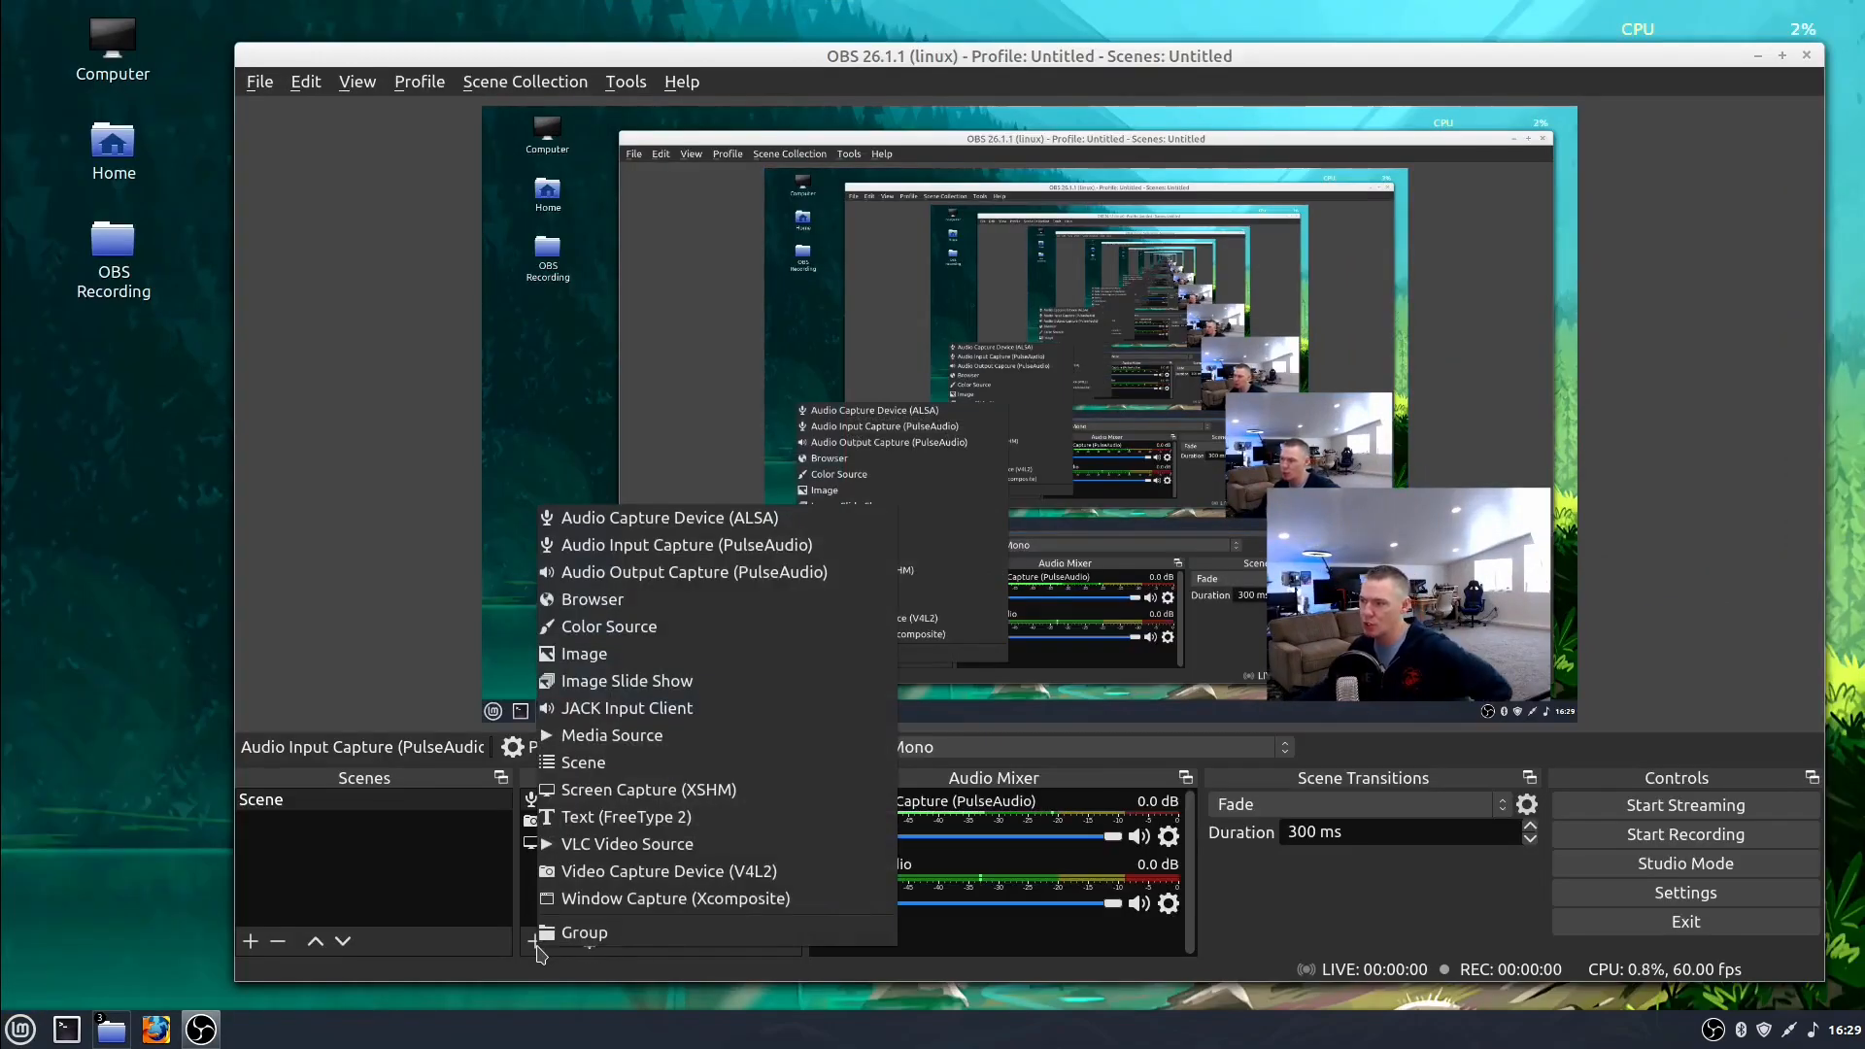
click(588, 654)
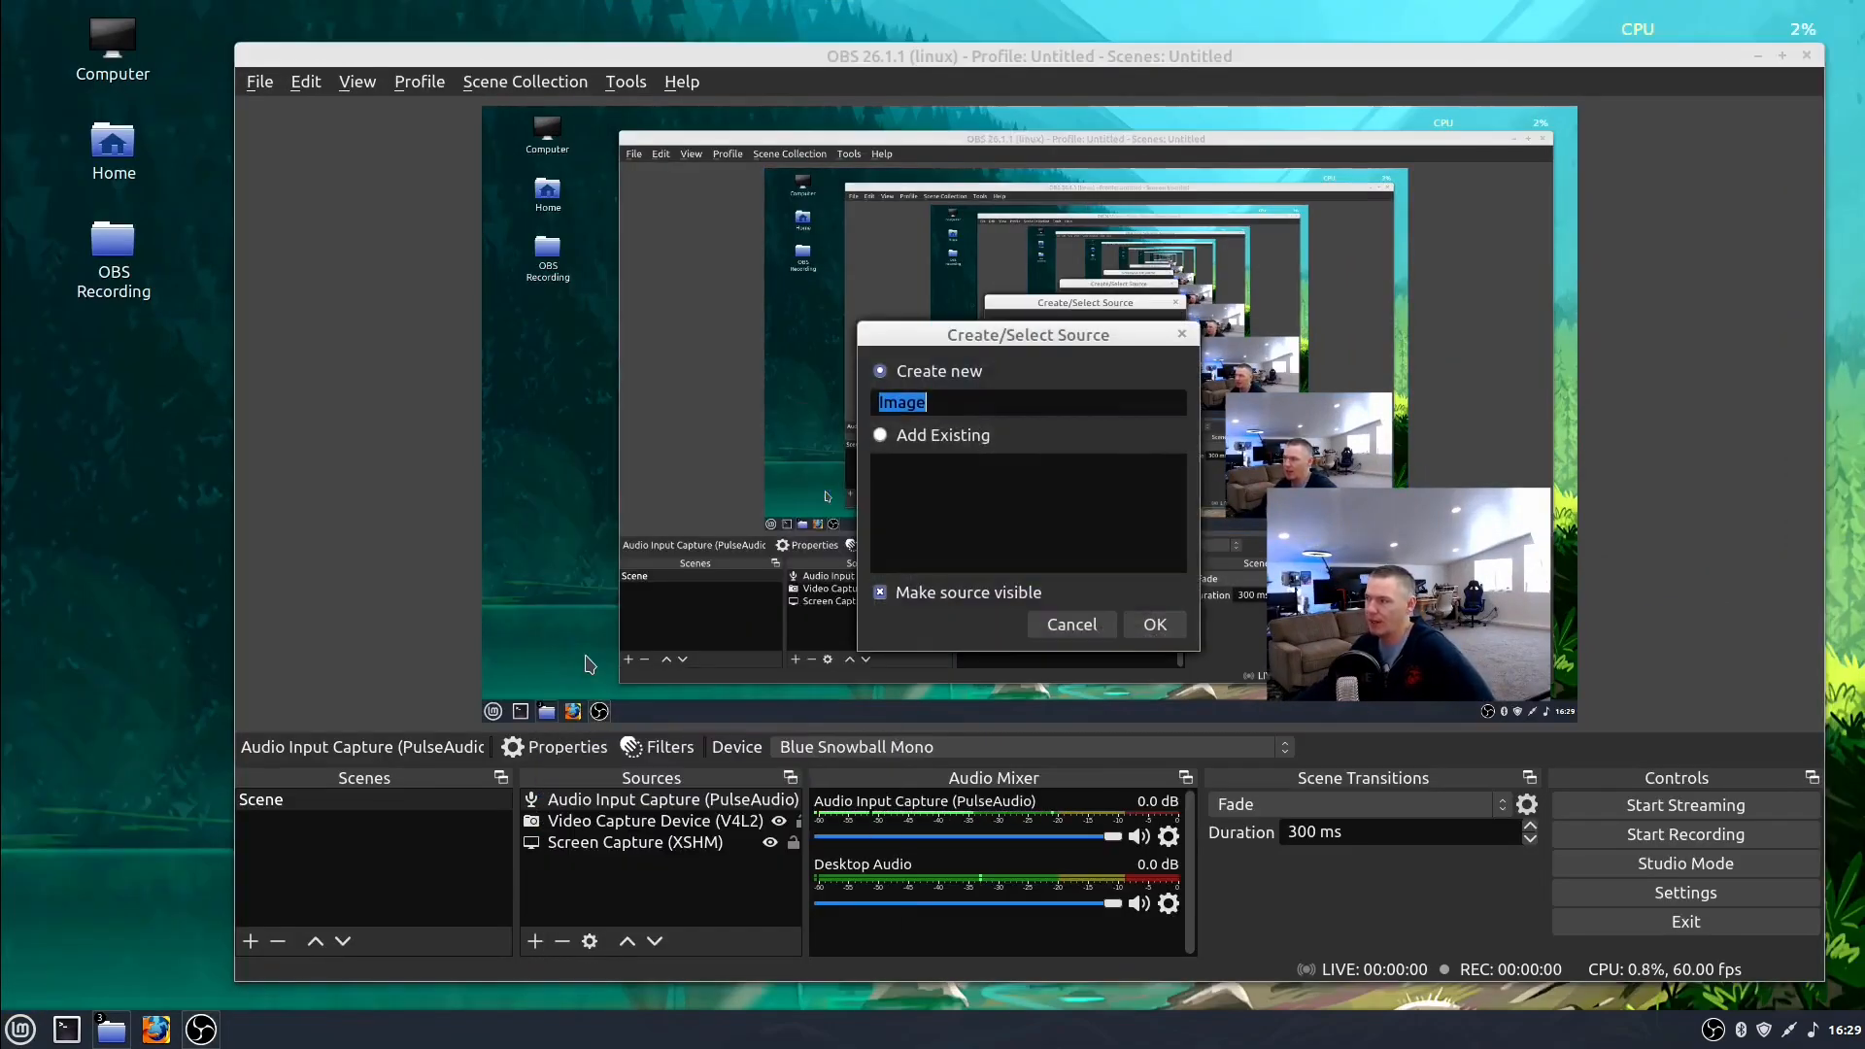
click(1168, 626)
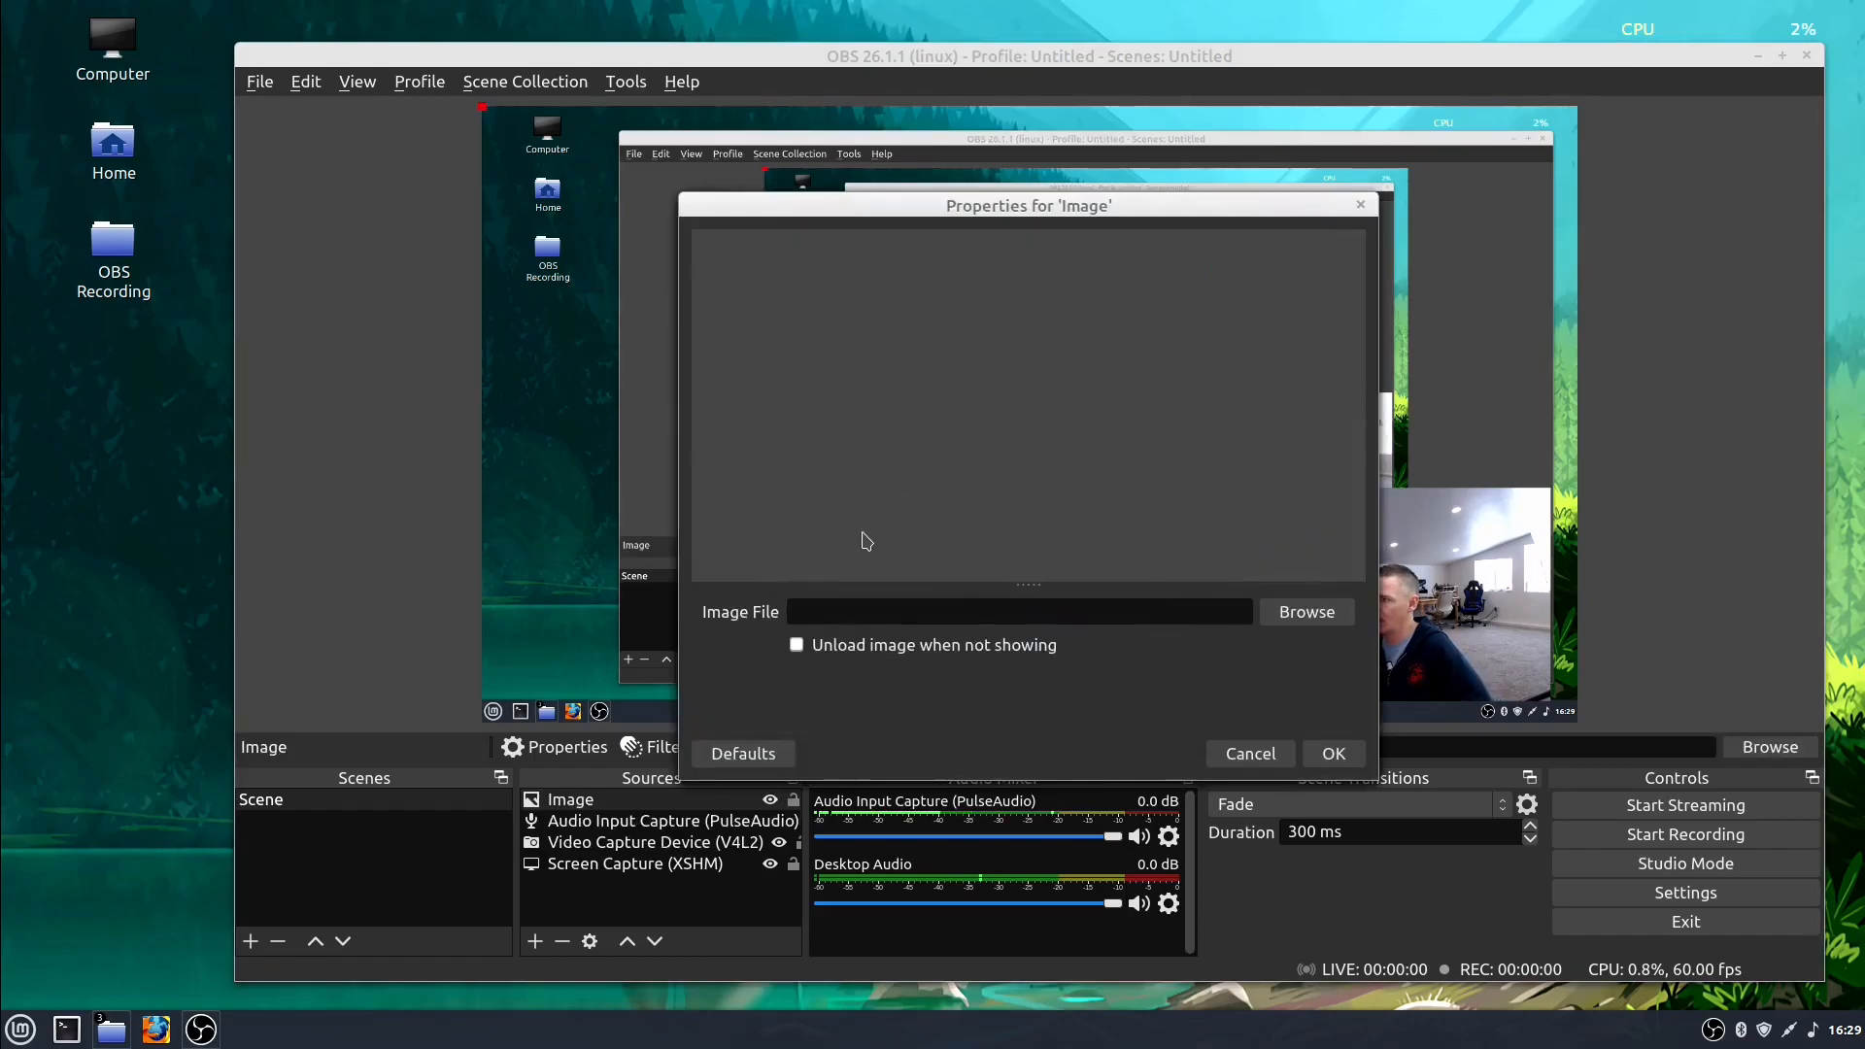
click(1279, 615)
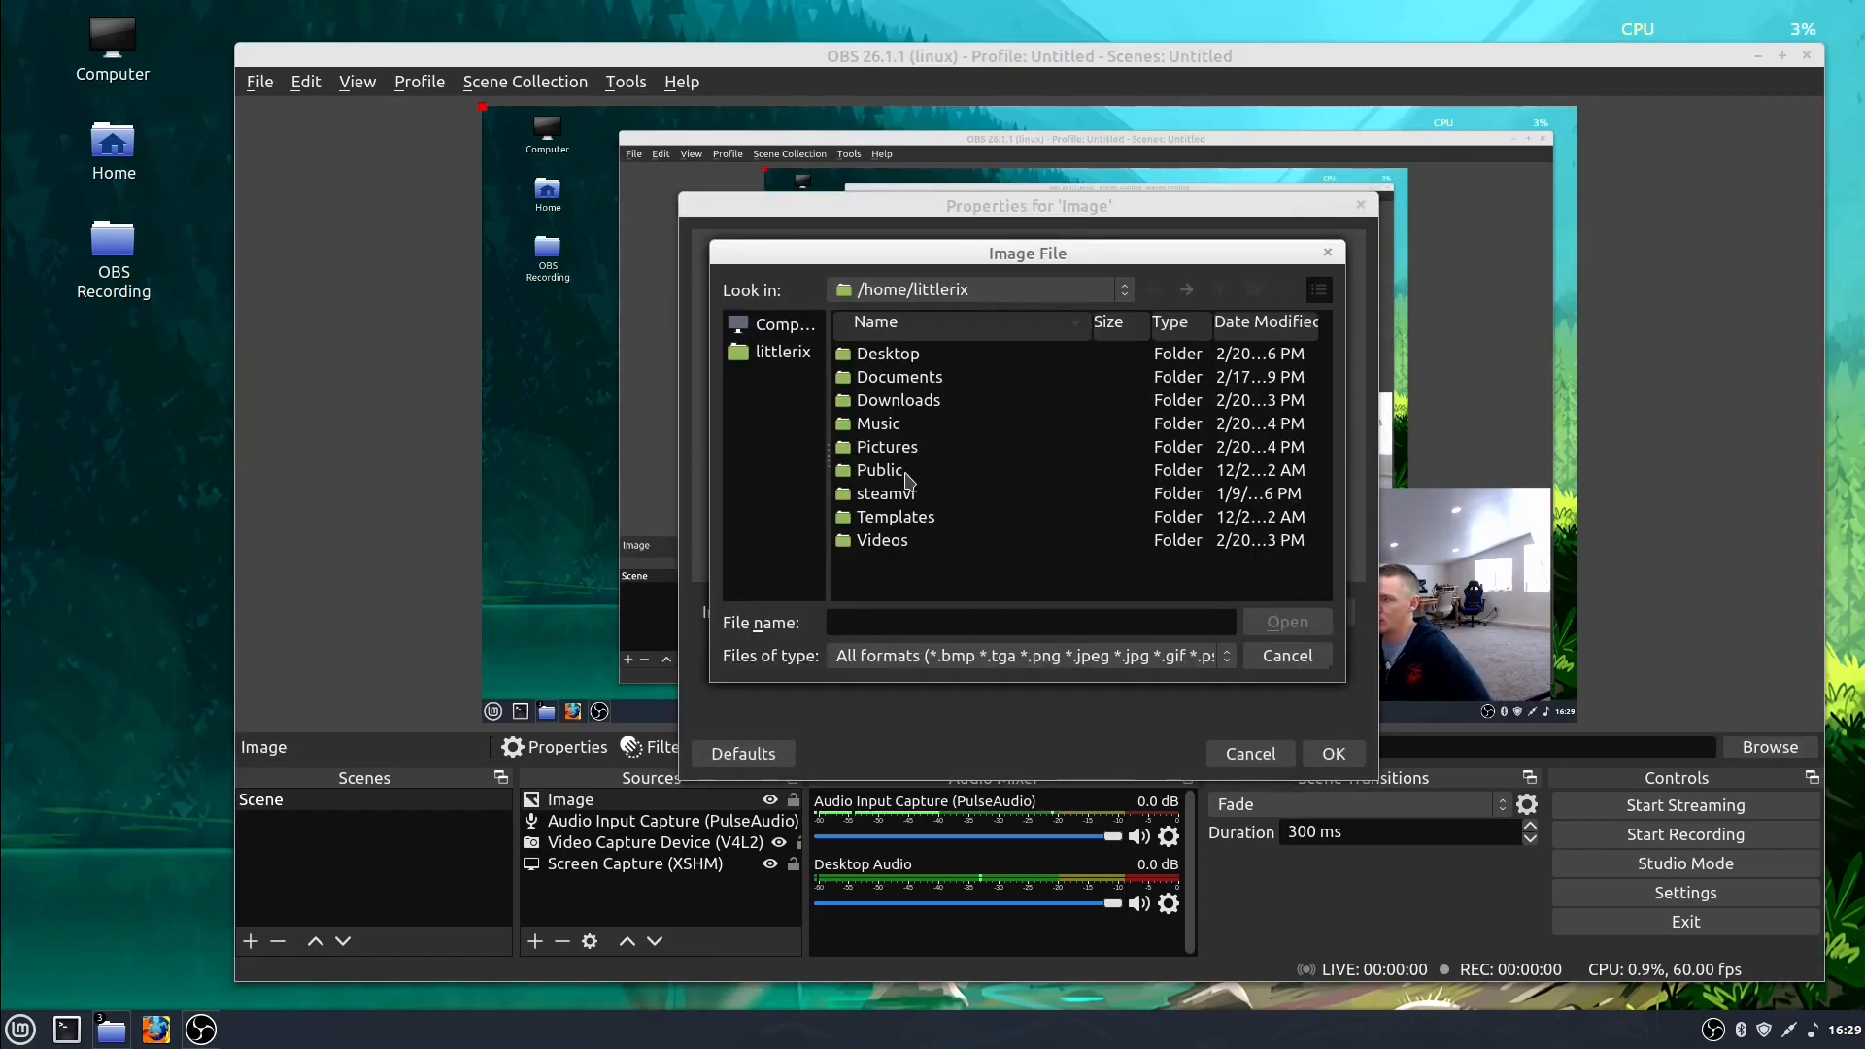
double_click(889, 448)
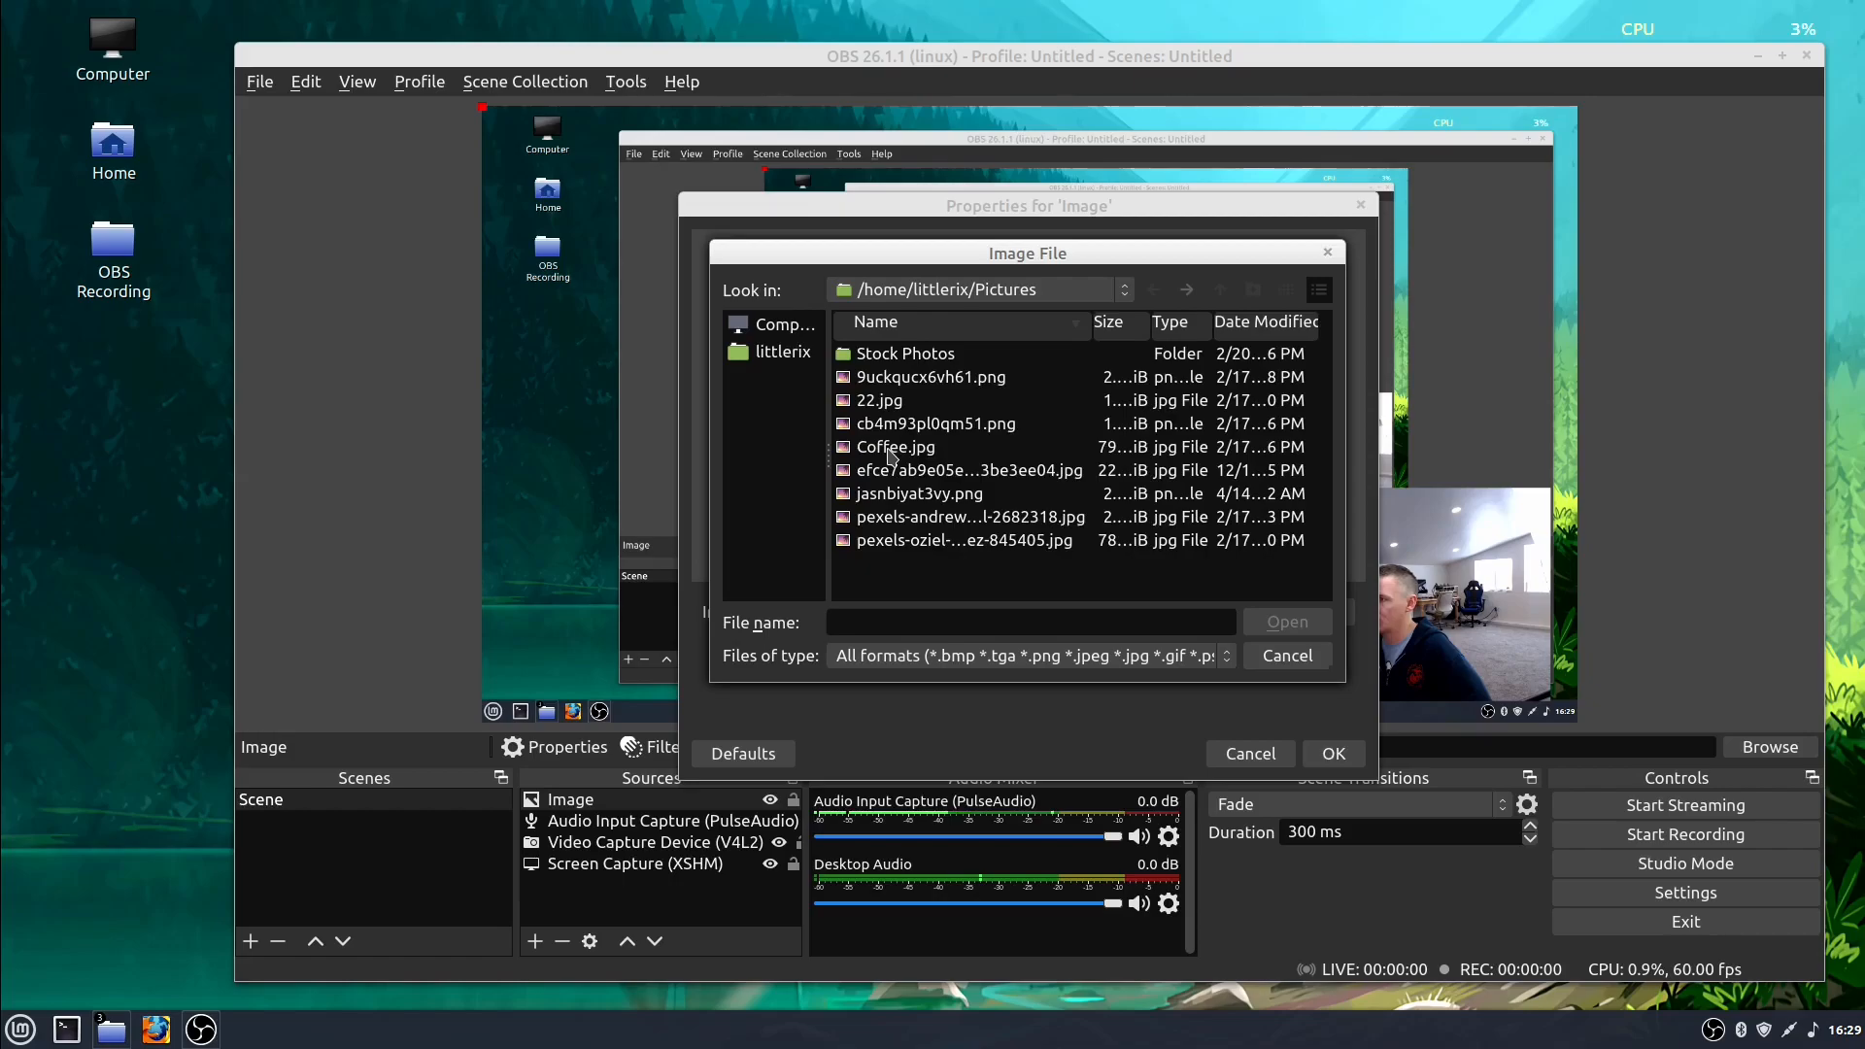
double_click(875, 377)
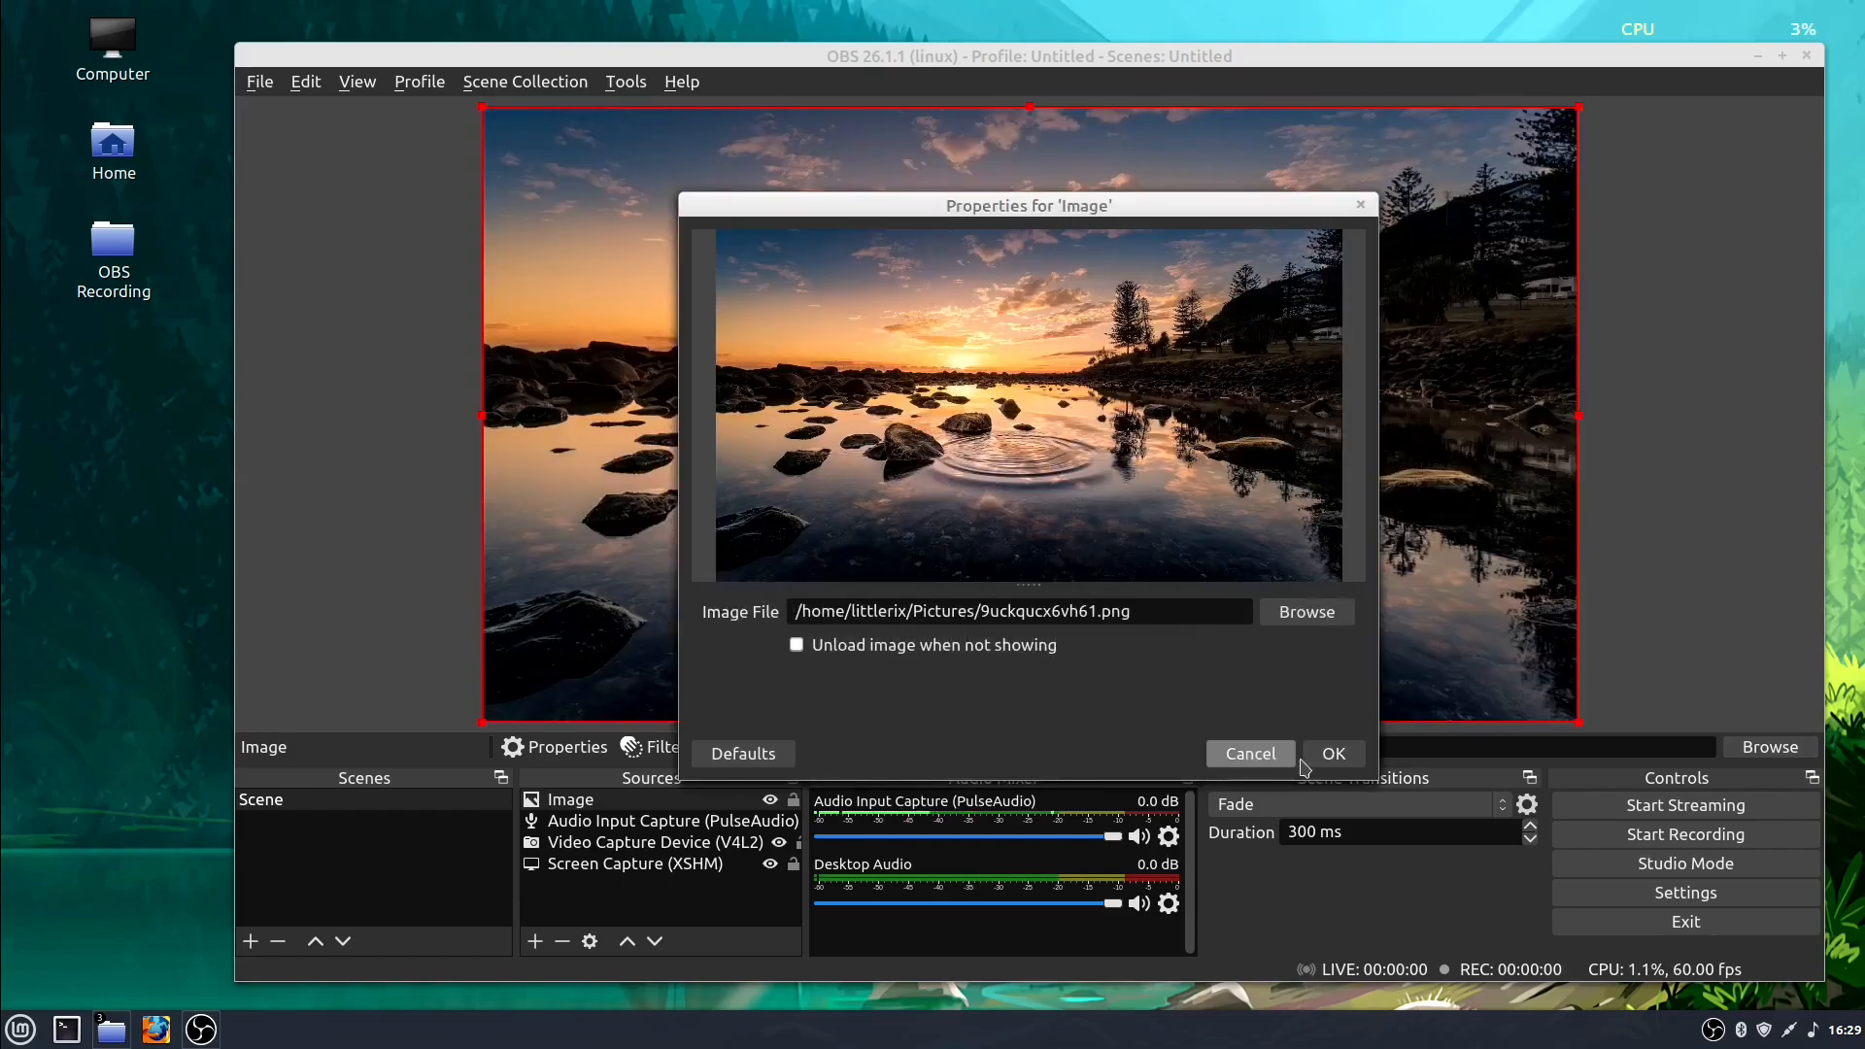
click(1335, 754)
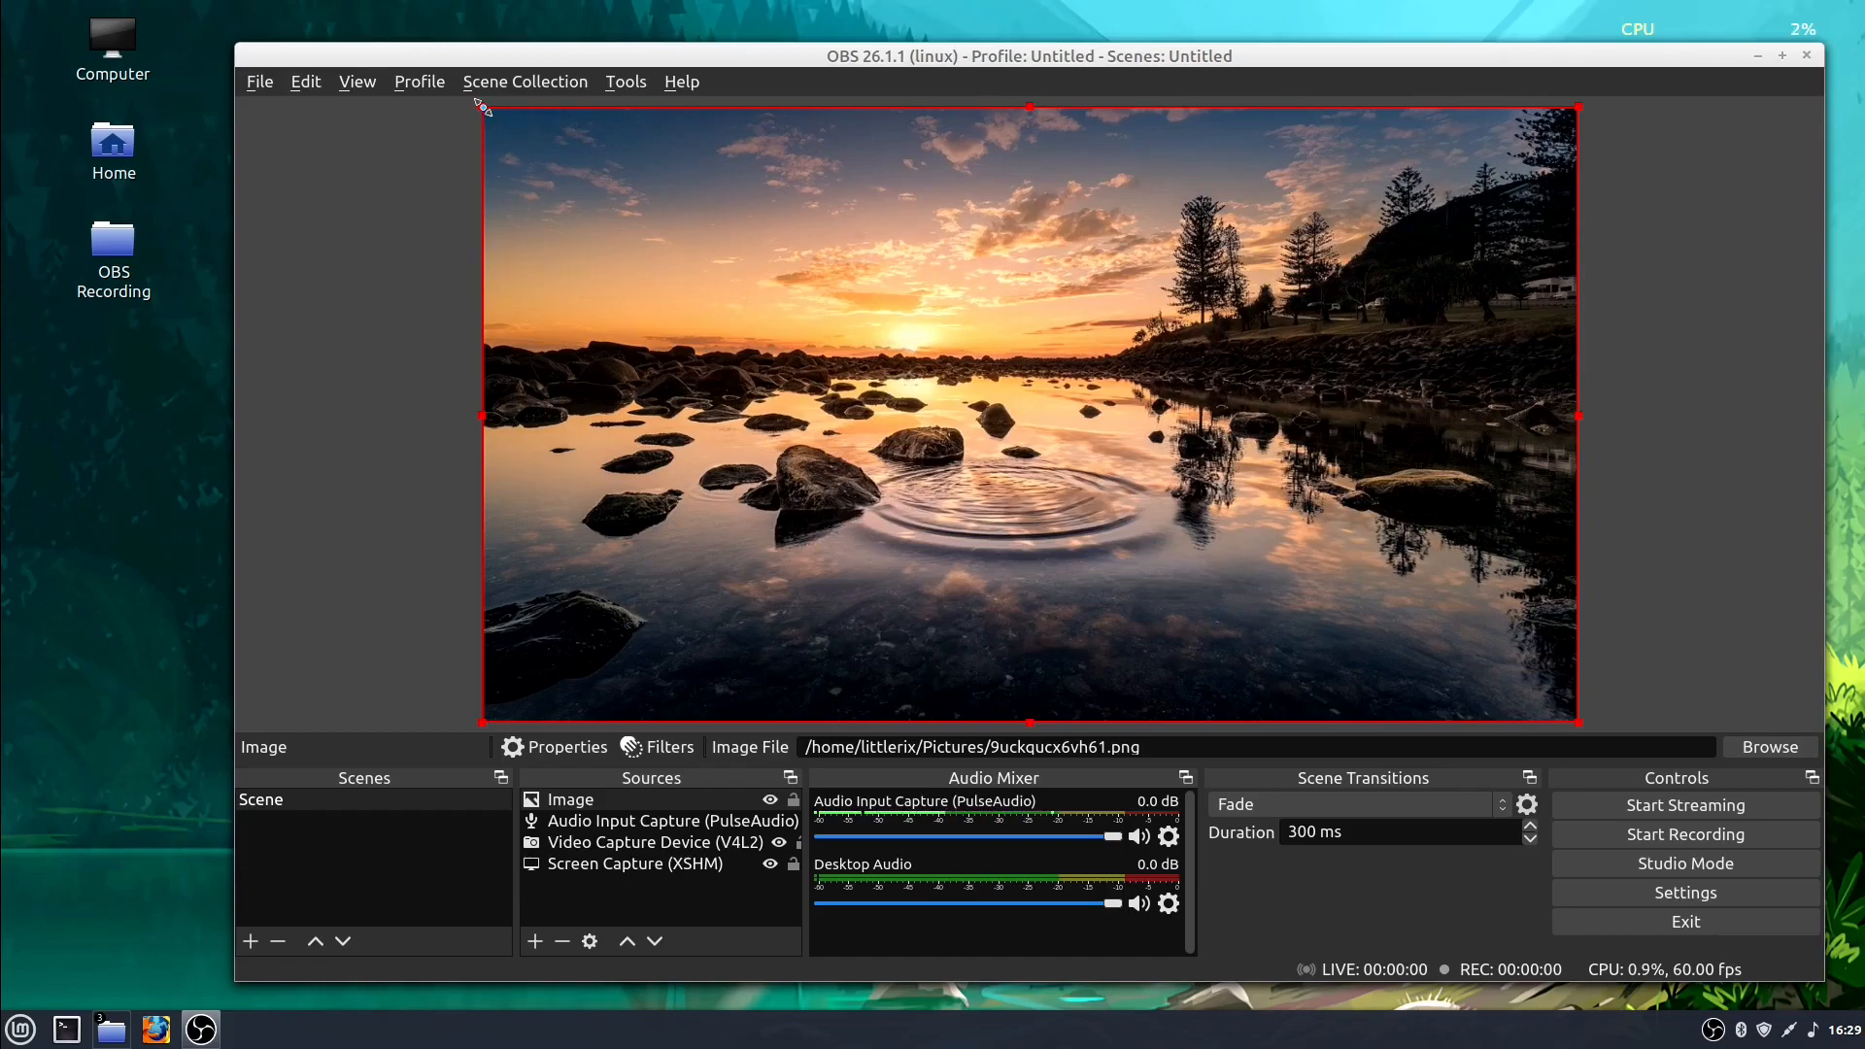
- Shrink the sunset image to about half the canvas width and place it in the canvas's upper-right corner above the webcam
drag(483, 106, 1006, 400)
drag(1270, 575, 1014, 424)
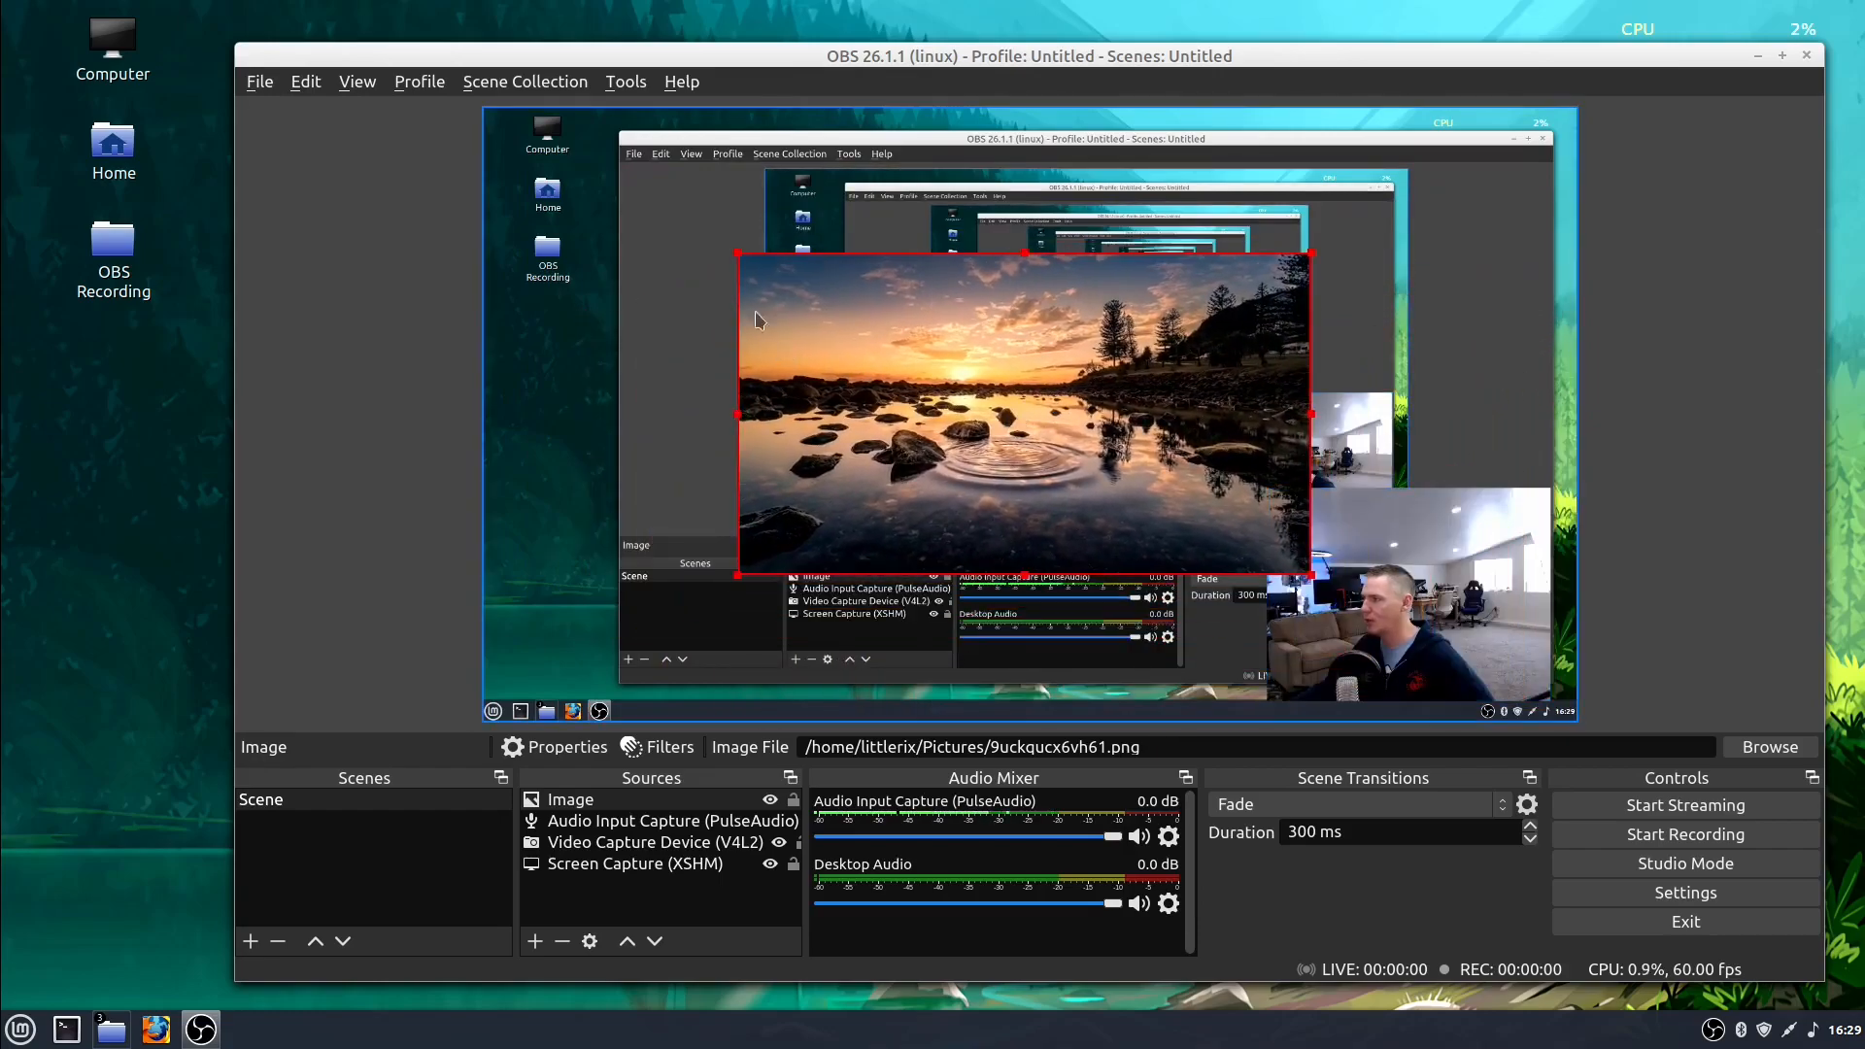
drag(738, 249, 916, 353)
drag(1108, 470, 1356, 250)
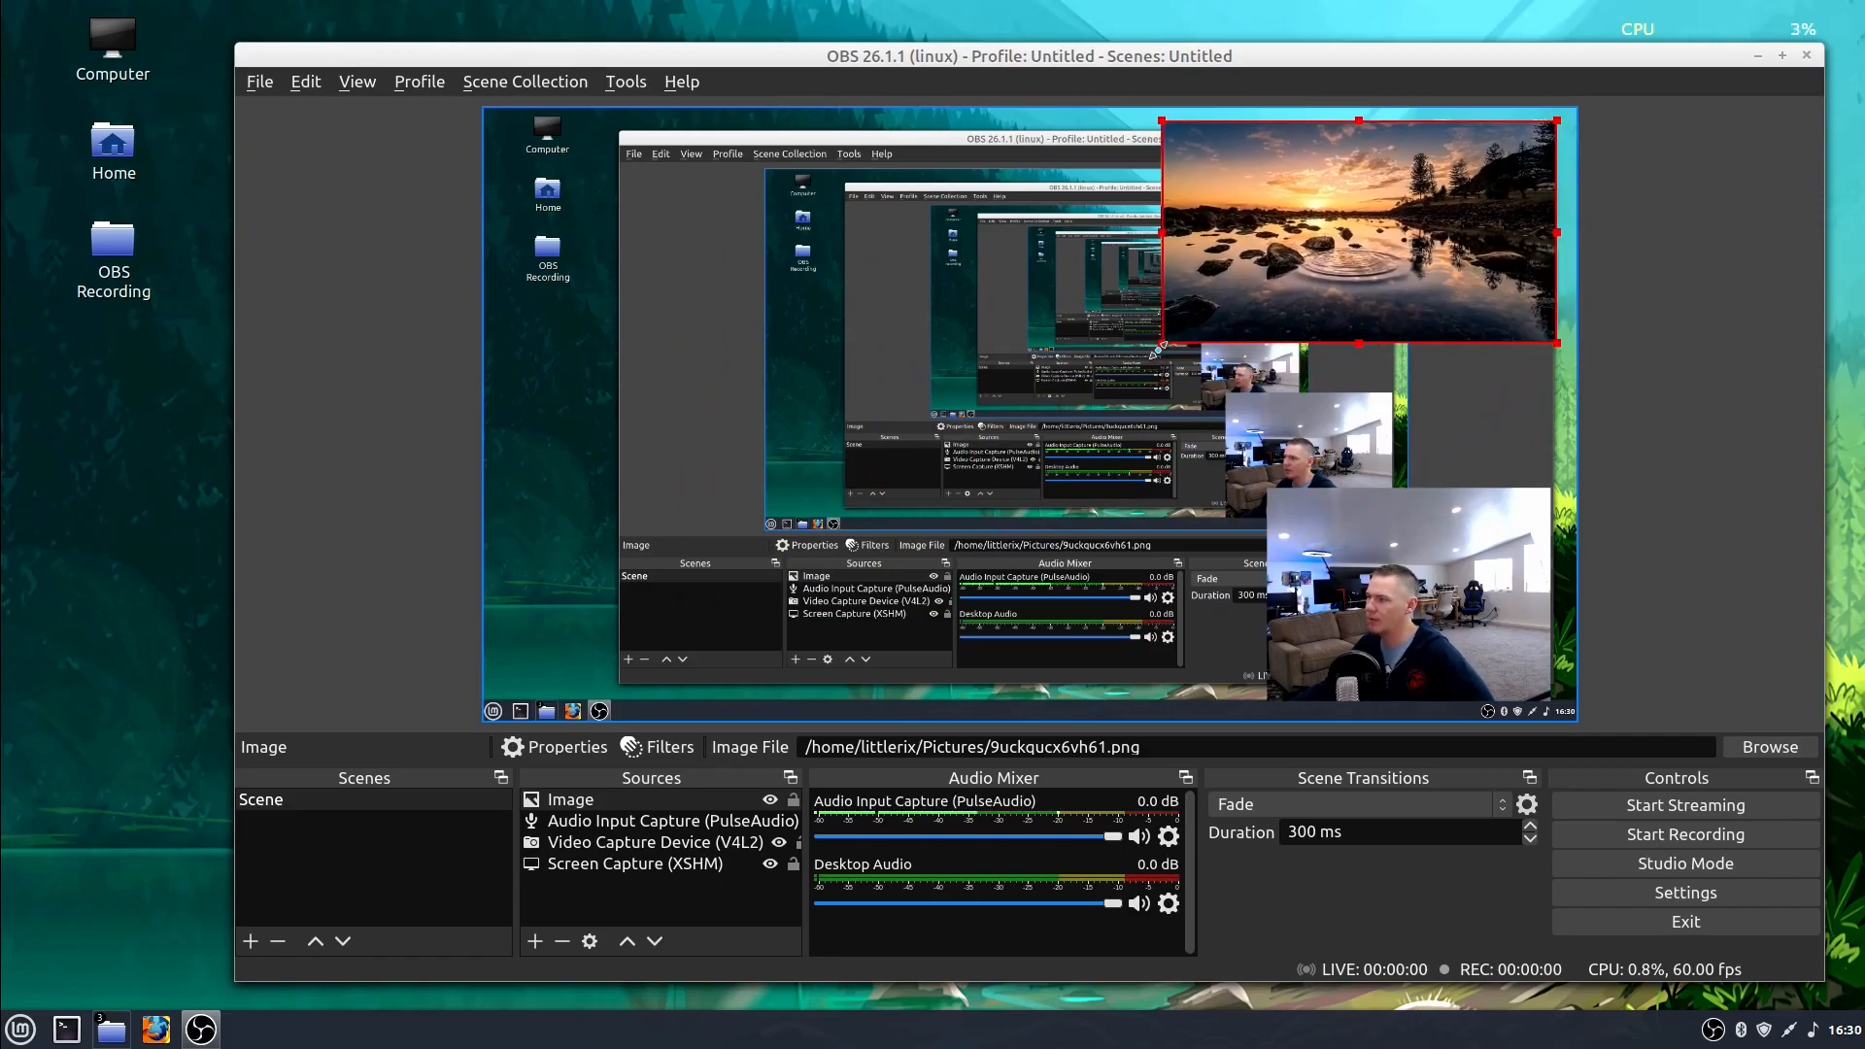
drag(1162, 344, 1093, 411)
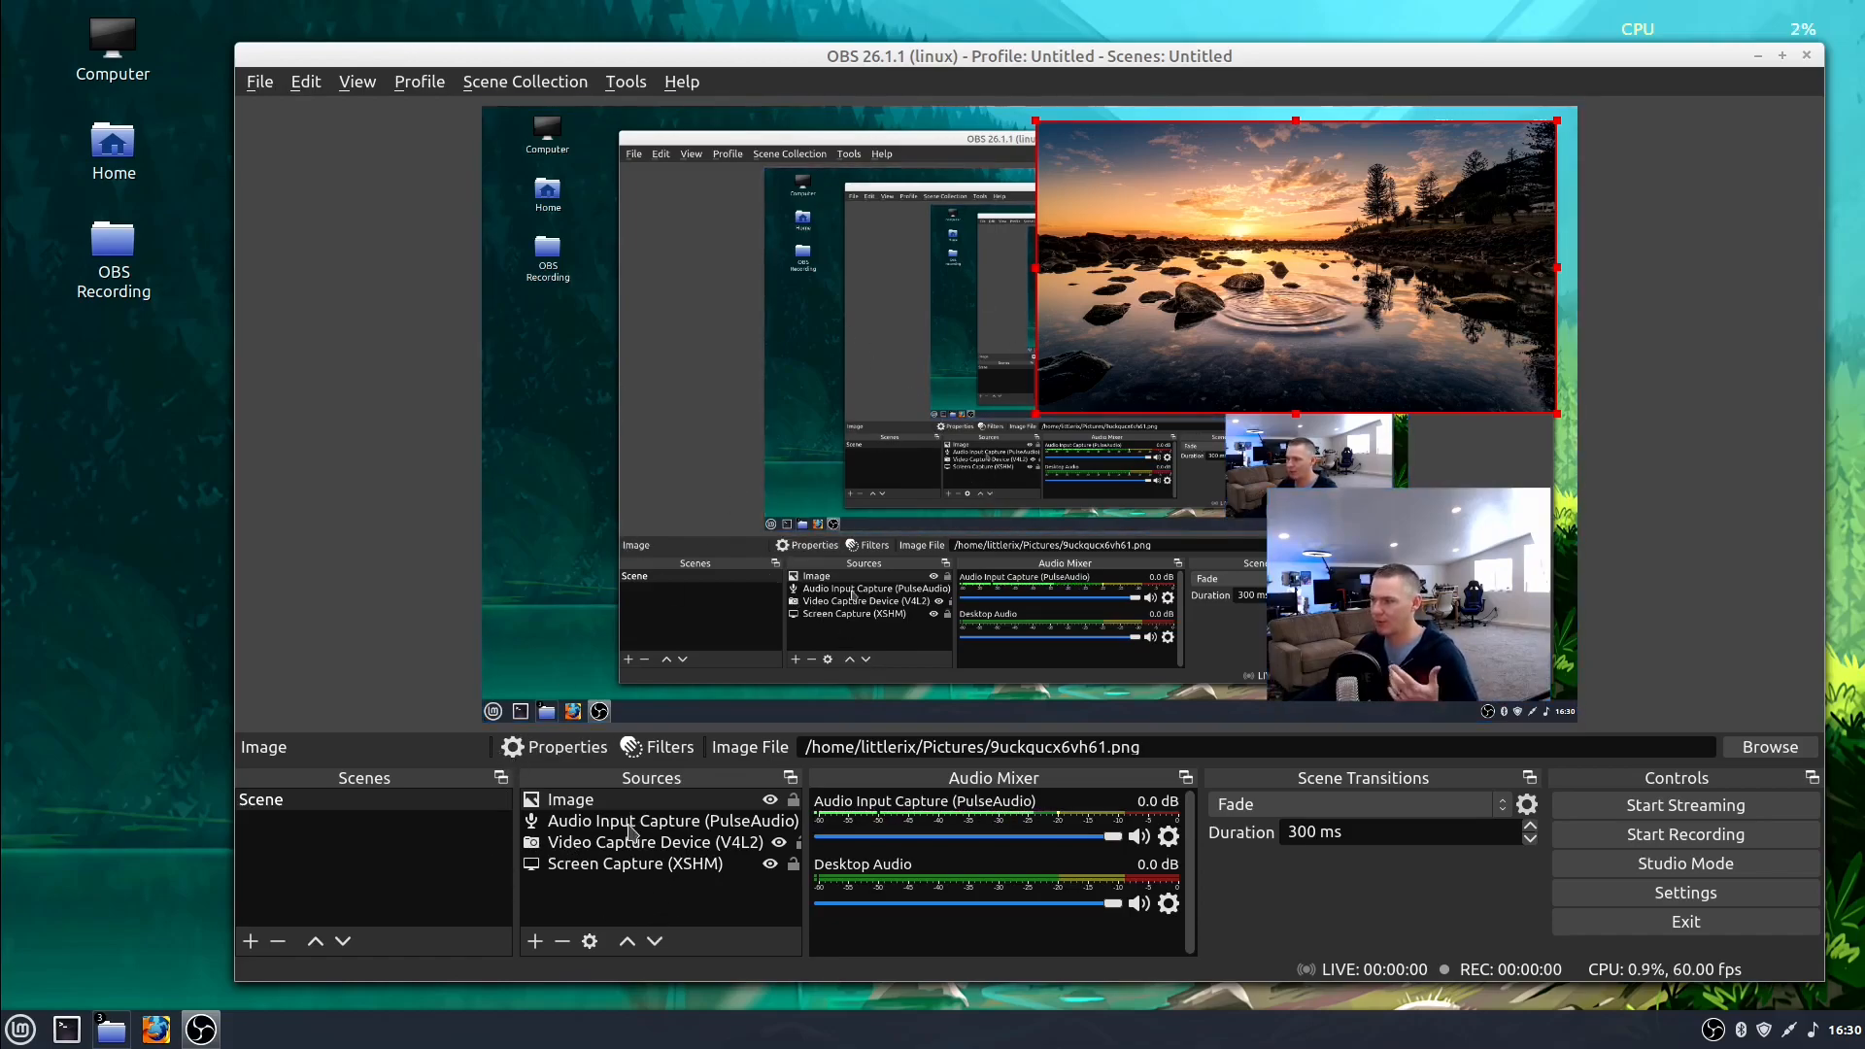
- Add a new Media Source that plays Snail - 3012.mp4 from the Stock Video folder in Videos
click(535, 942)
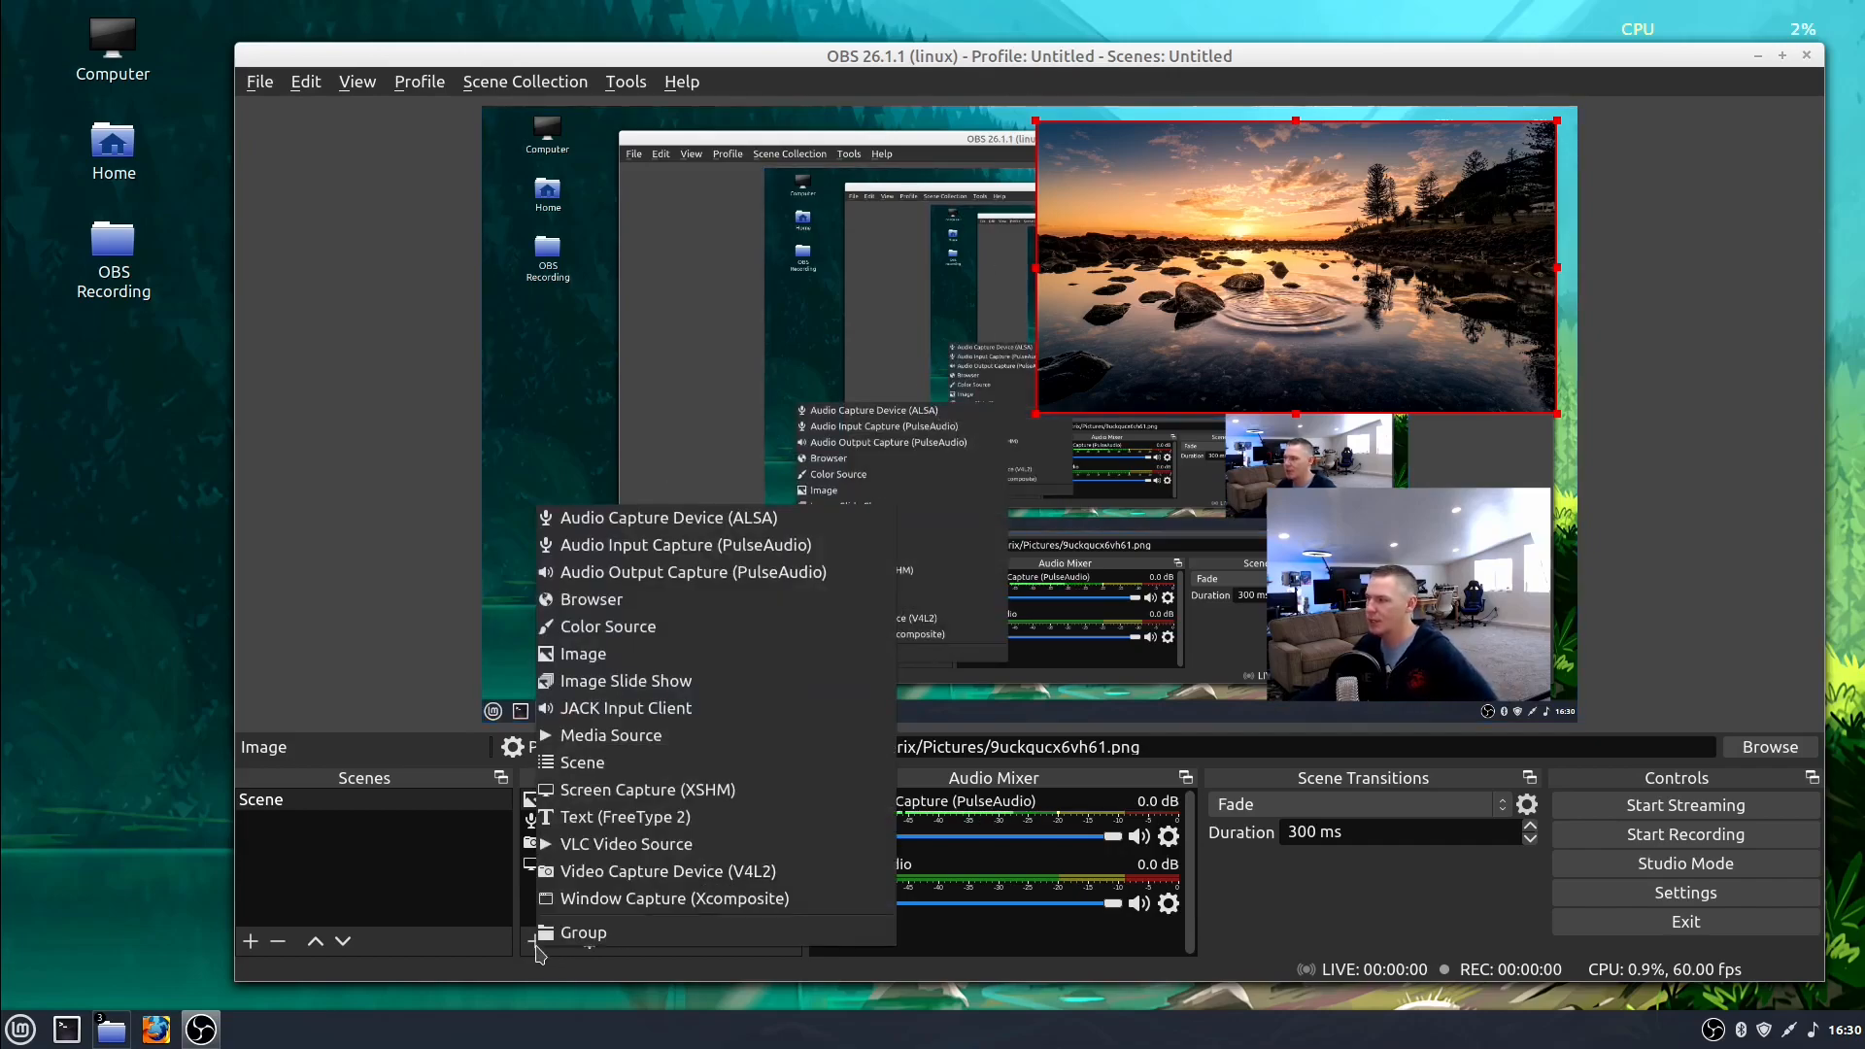
click(632, 737)
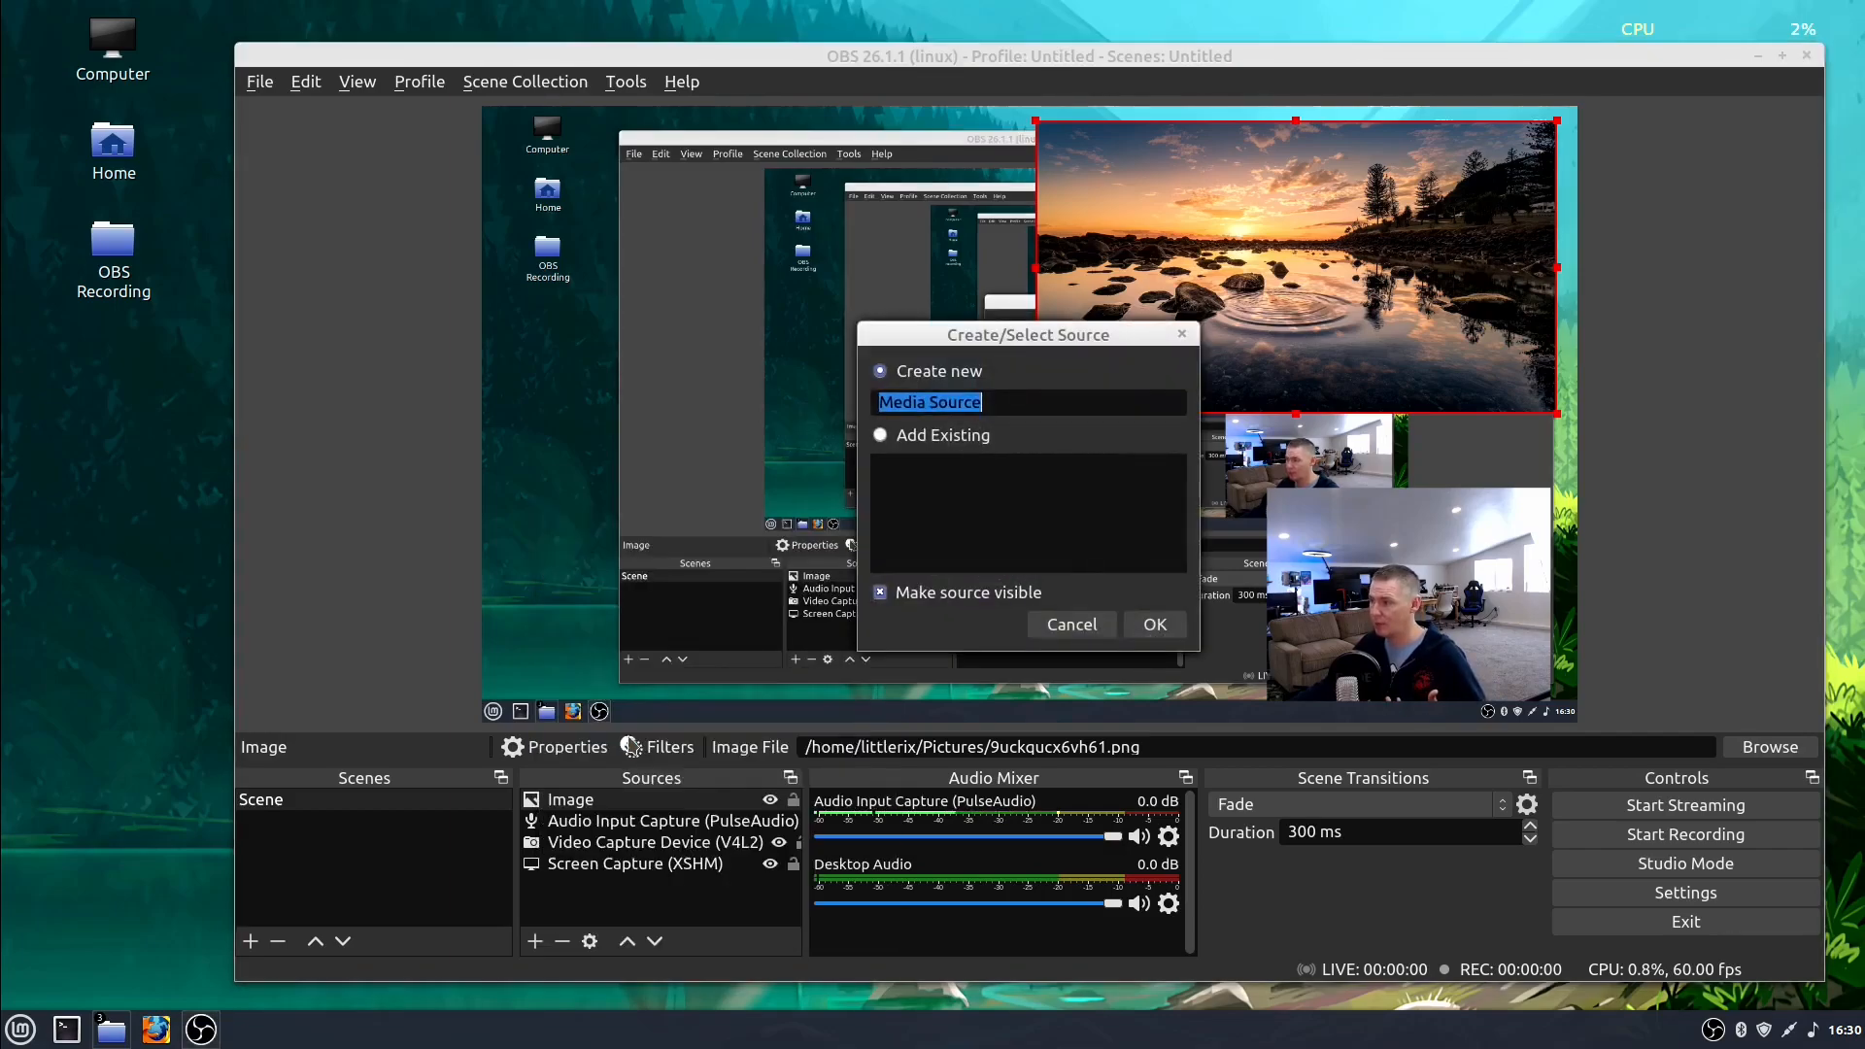
click(1143, 627)
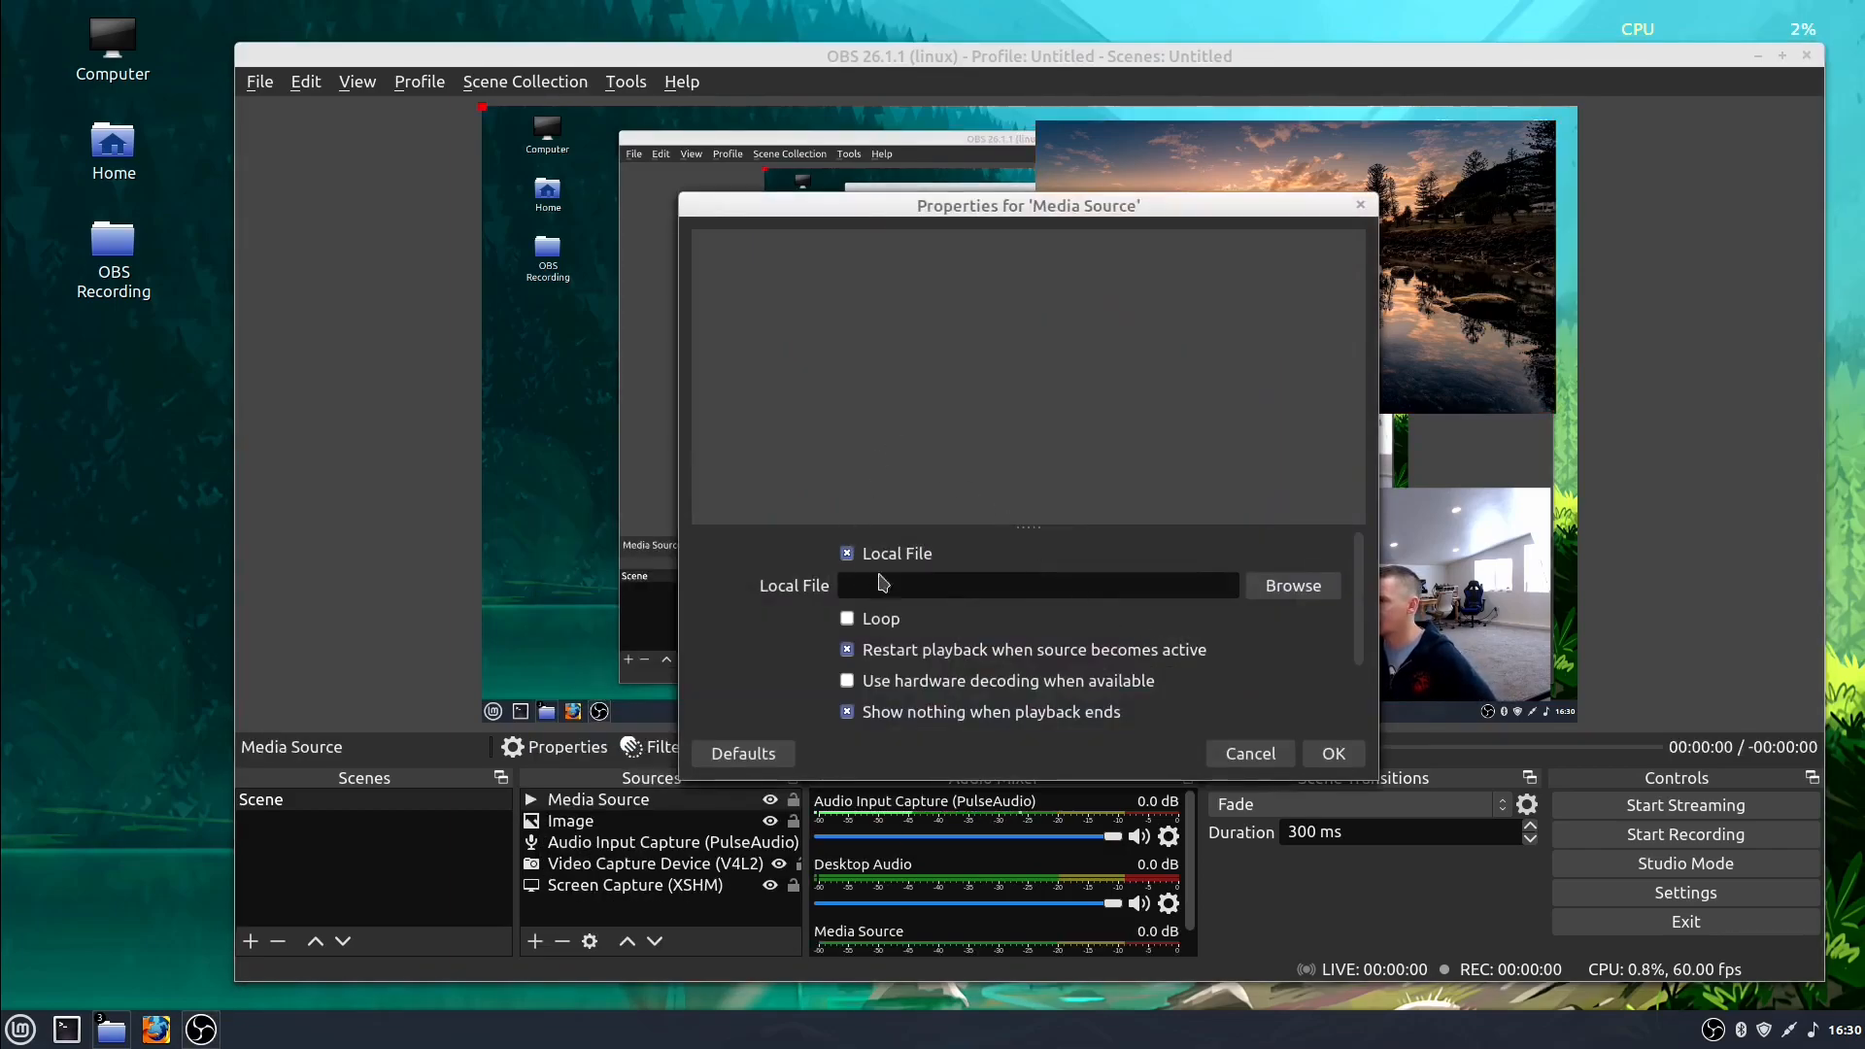
click(1268, 586)
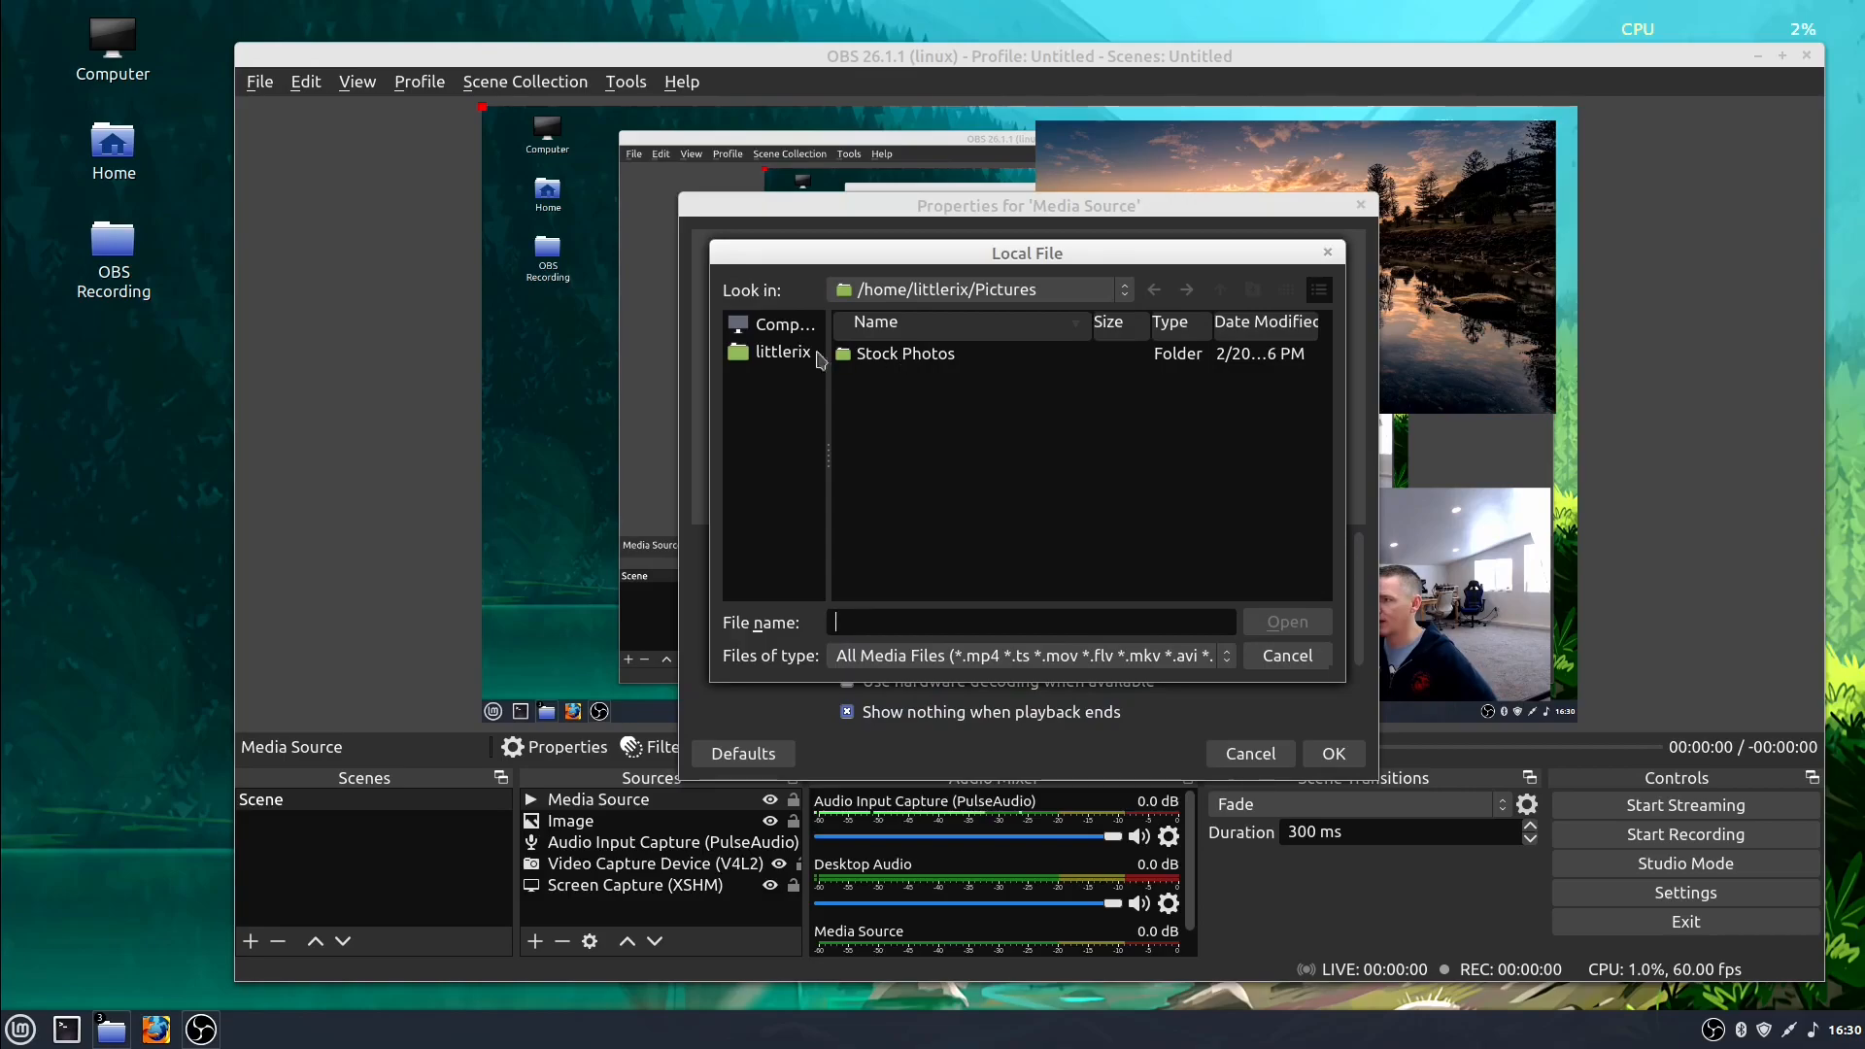
click(790, 355)
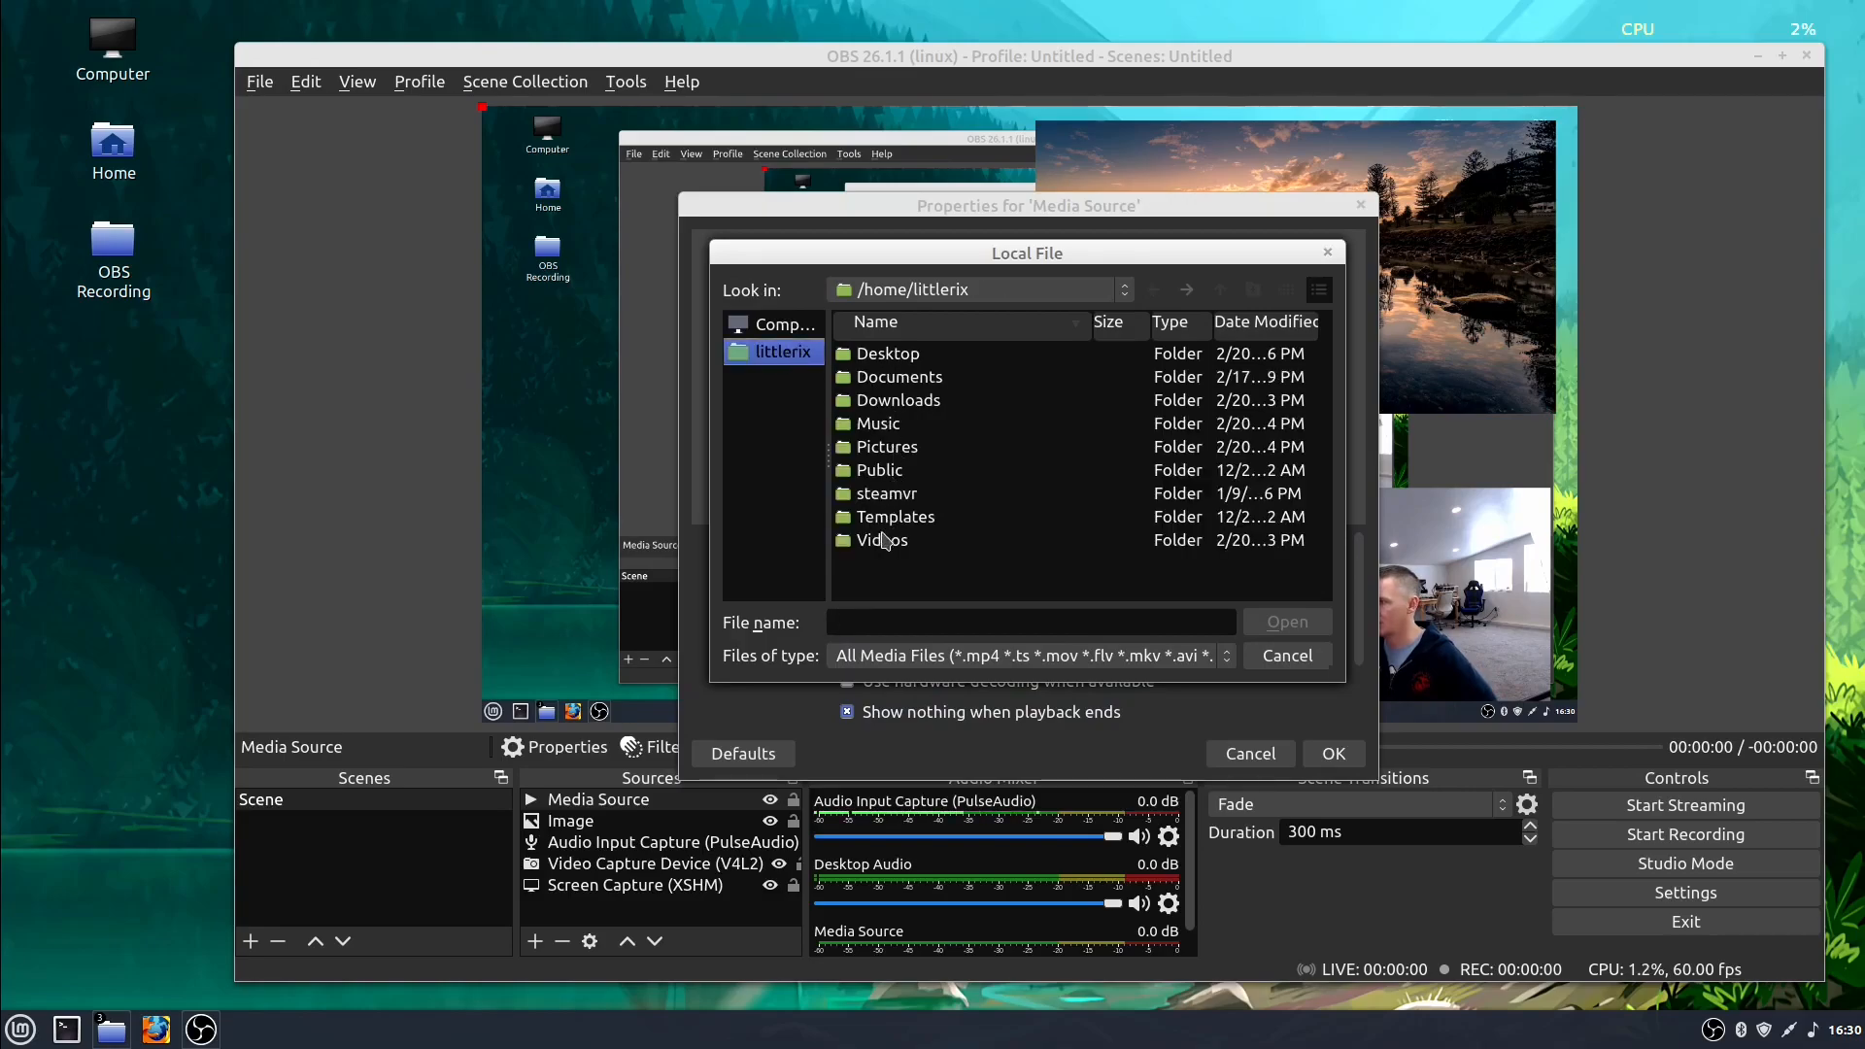
double_click(883, 544)
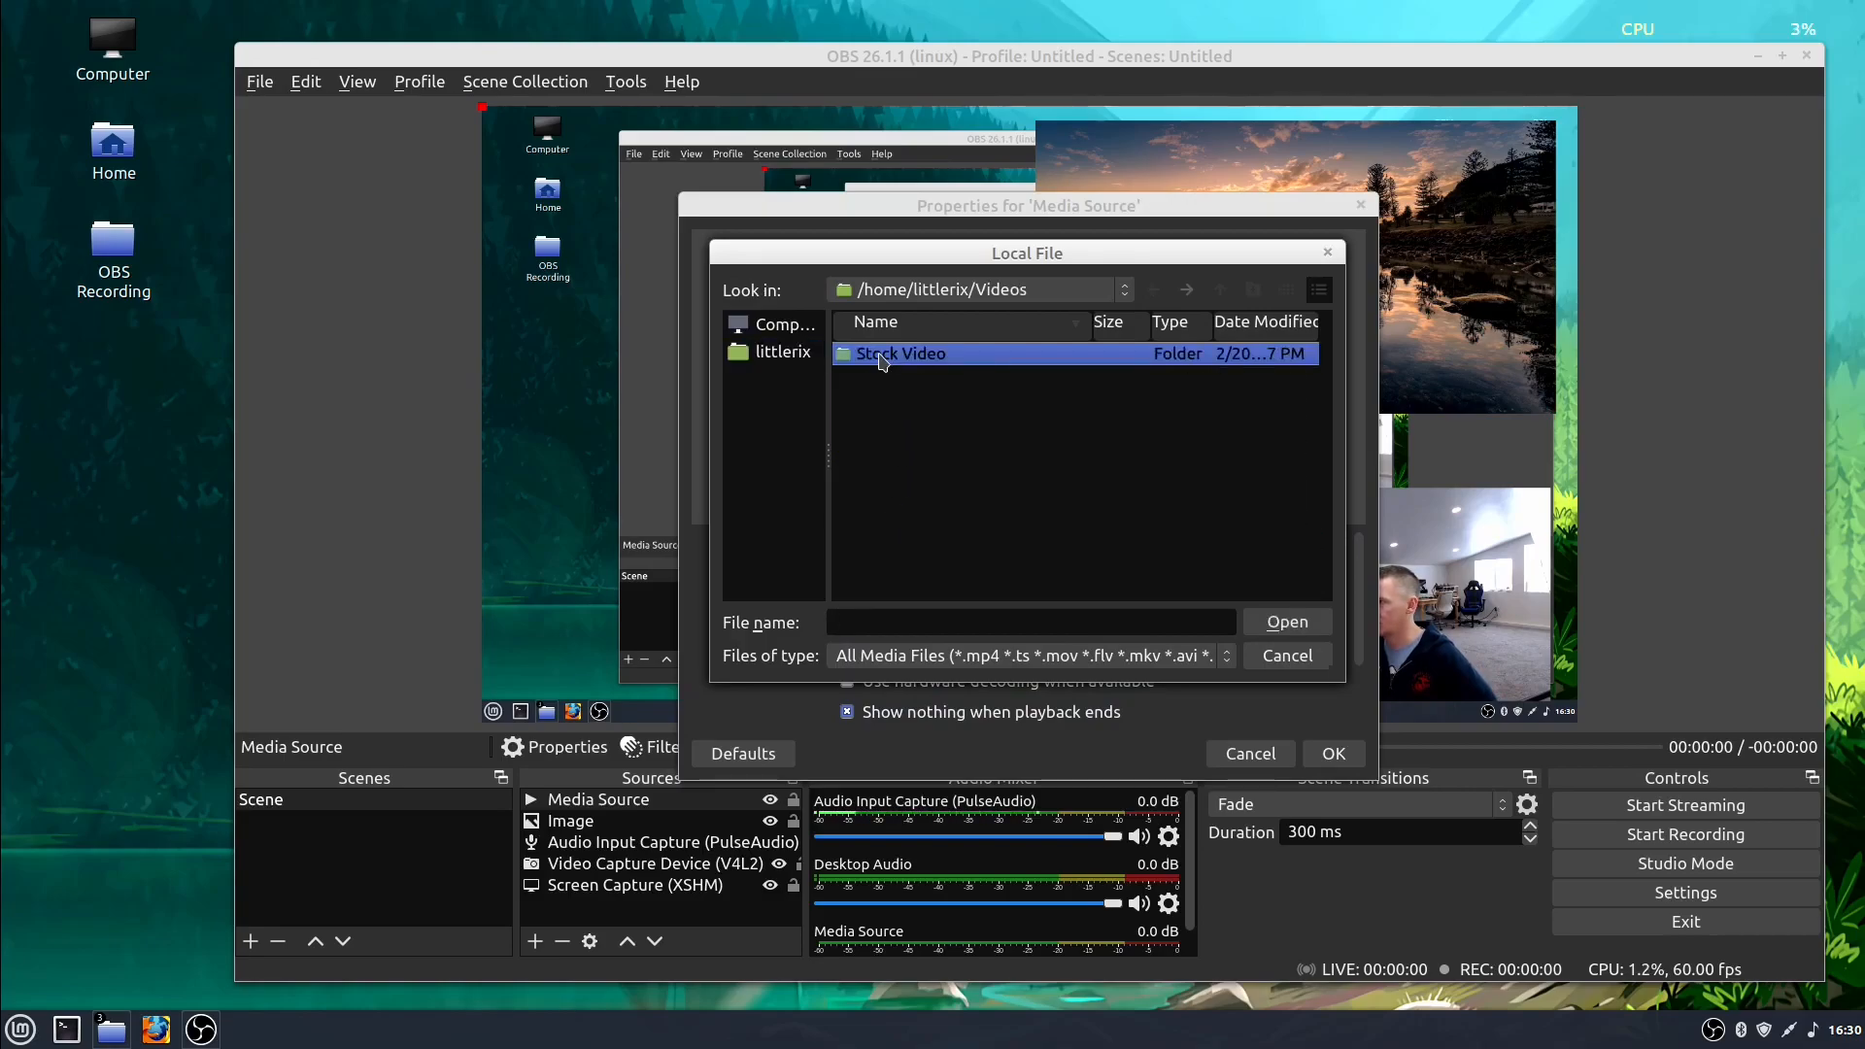
double_click(882, 355)
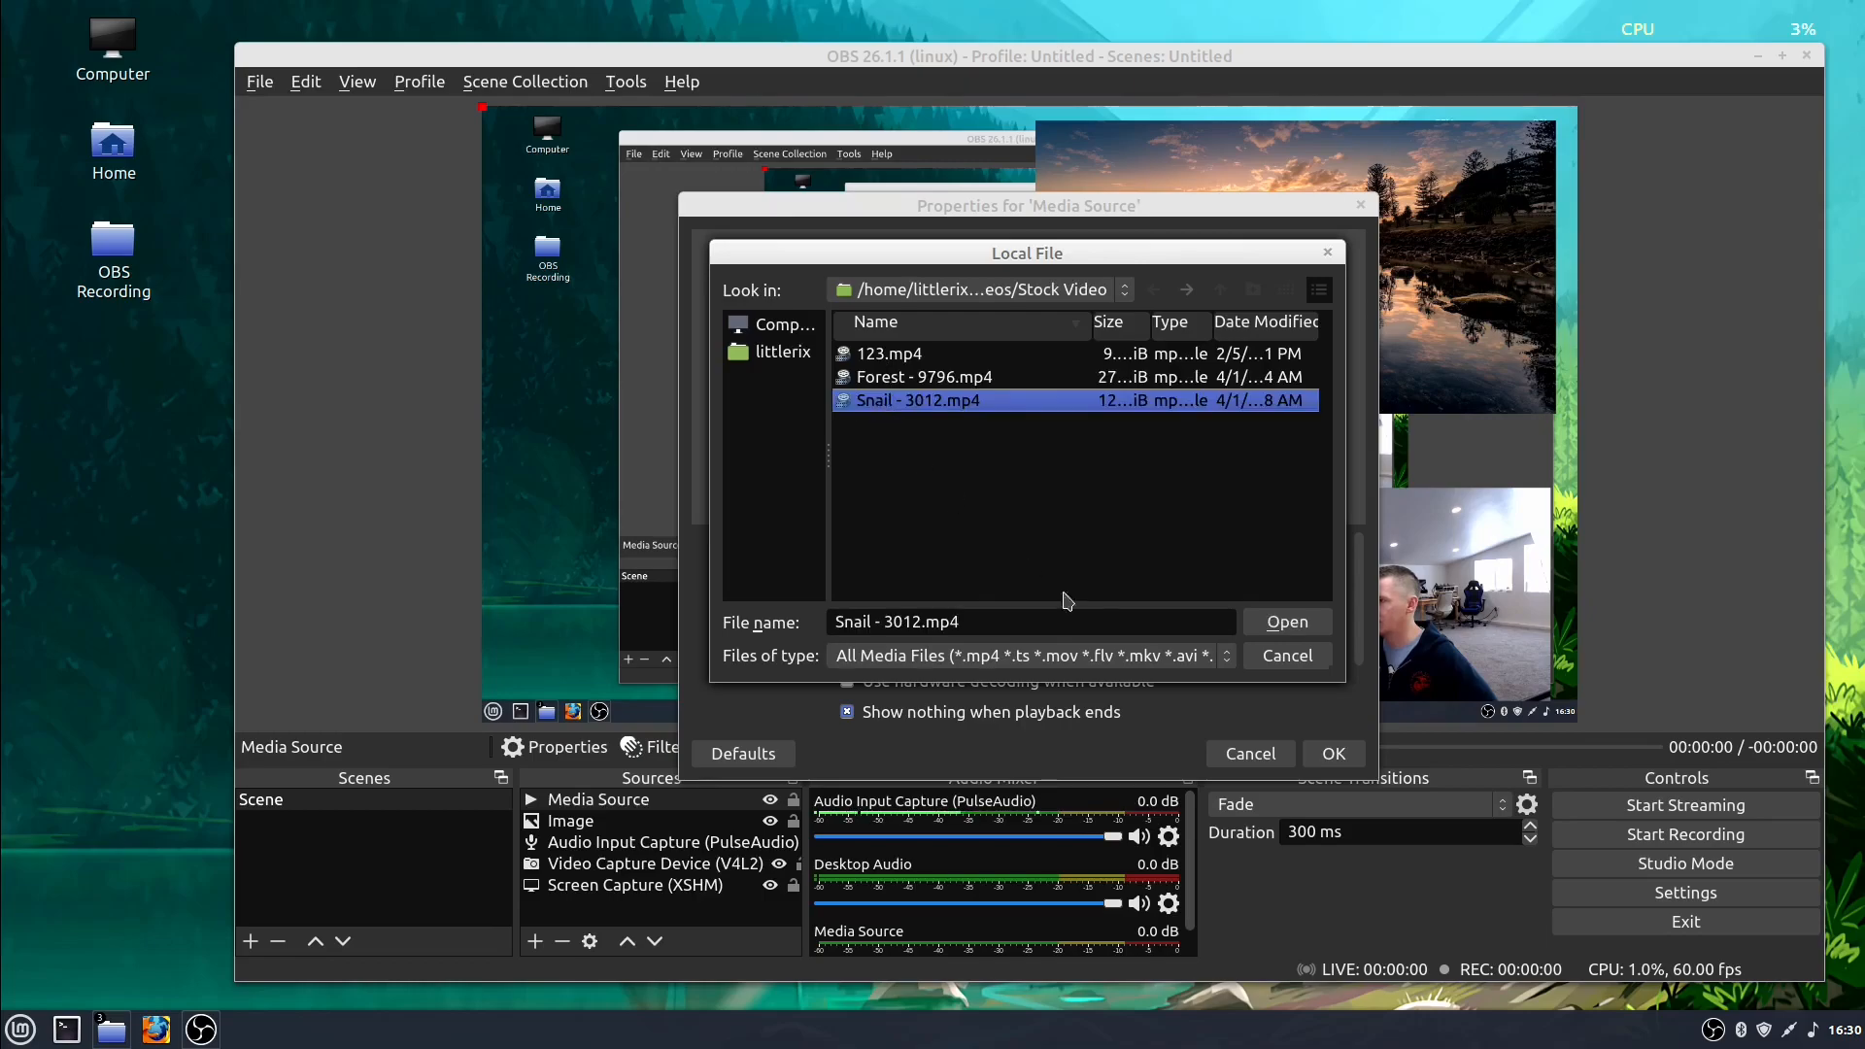
click(1274, 626)
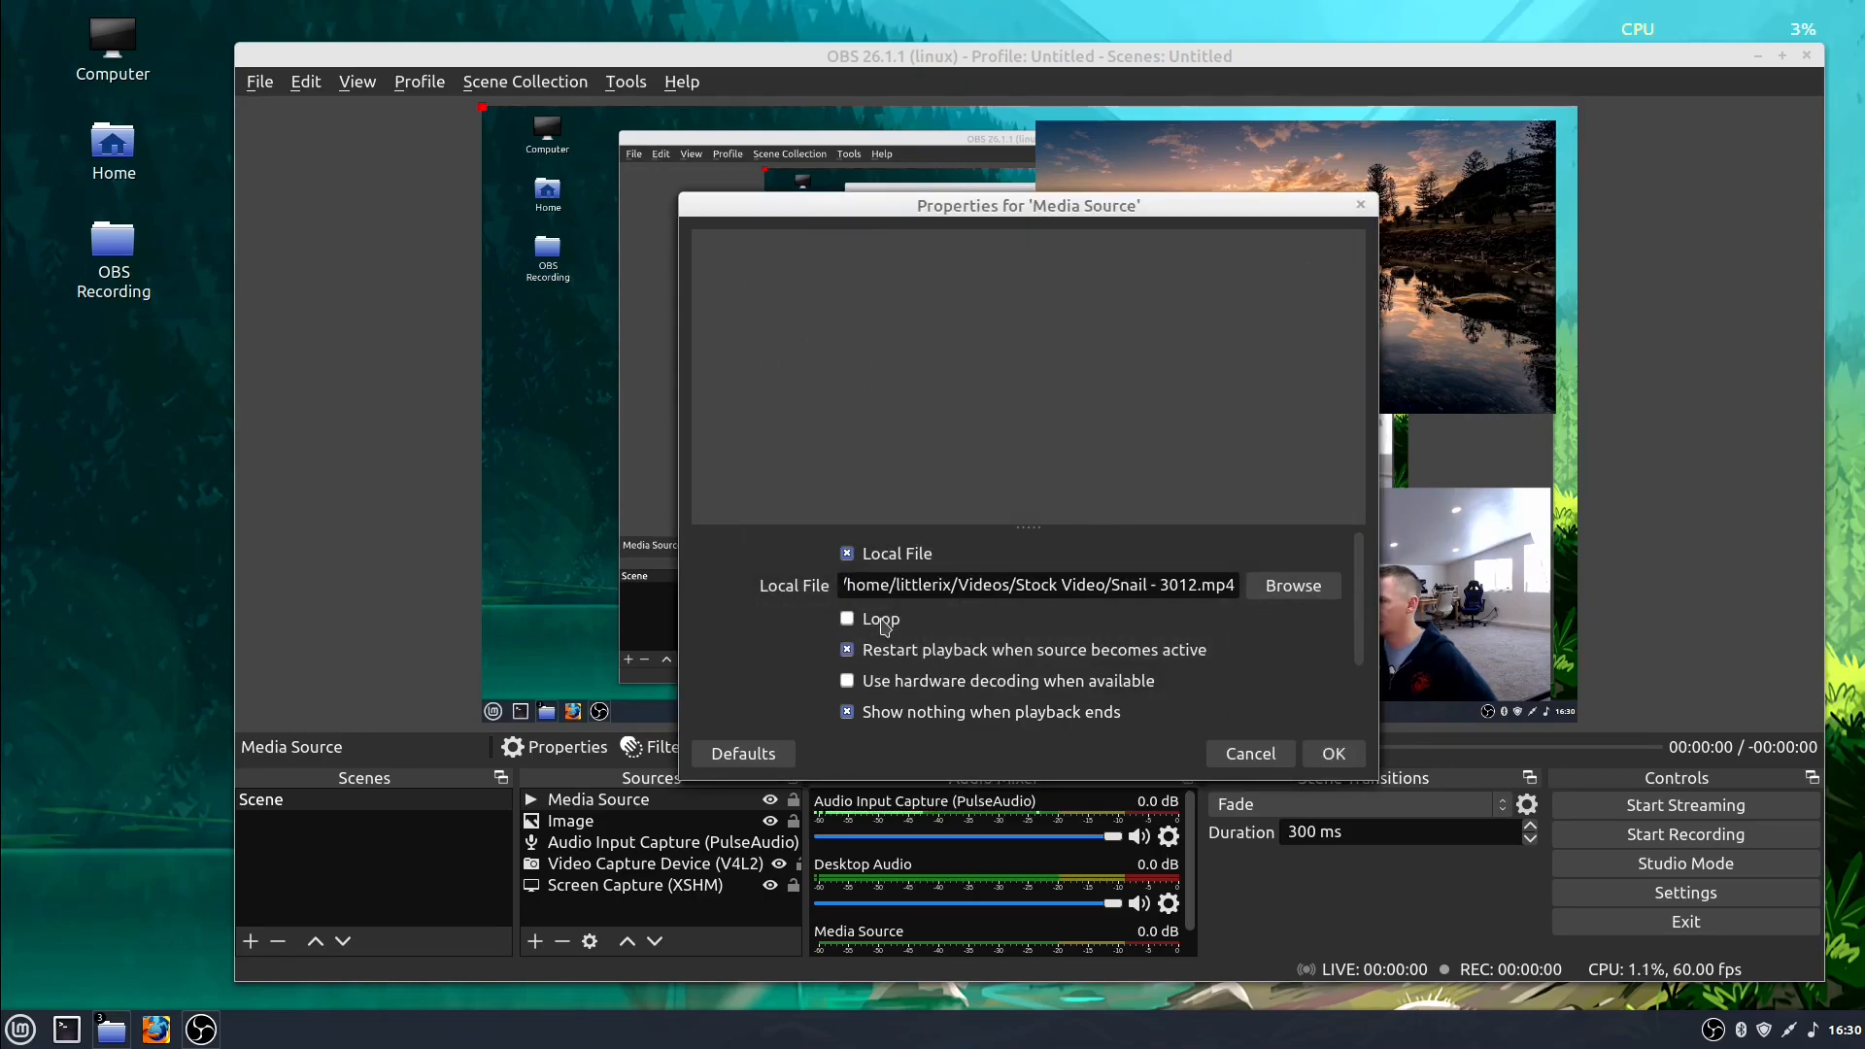
click(1334, 755)
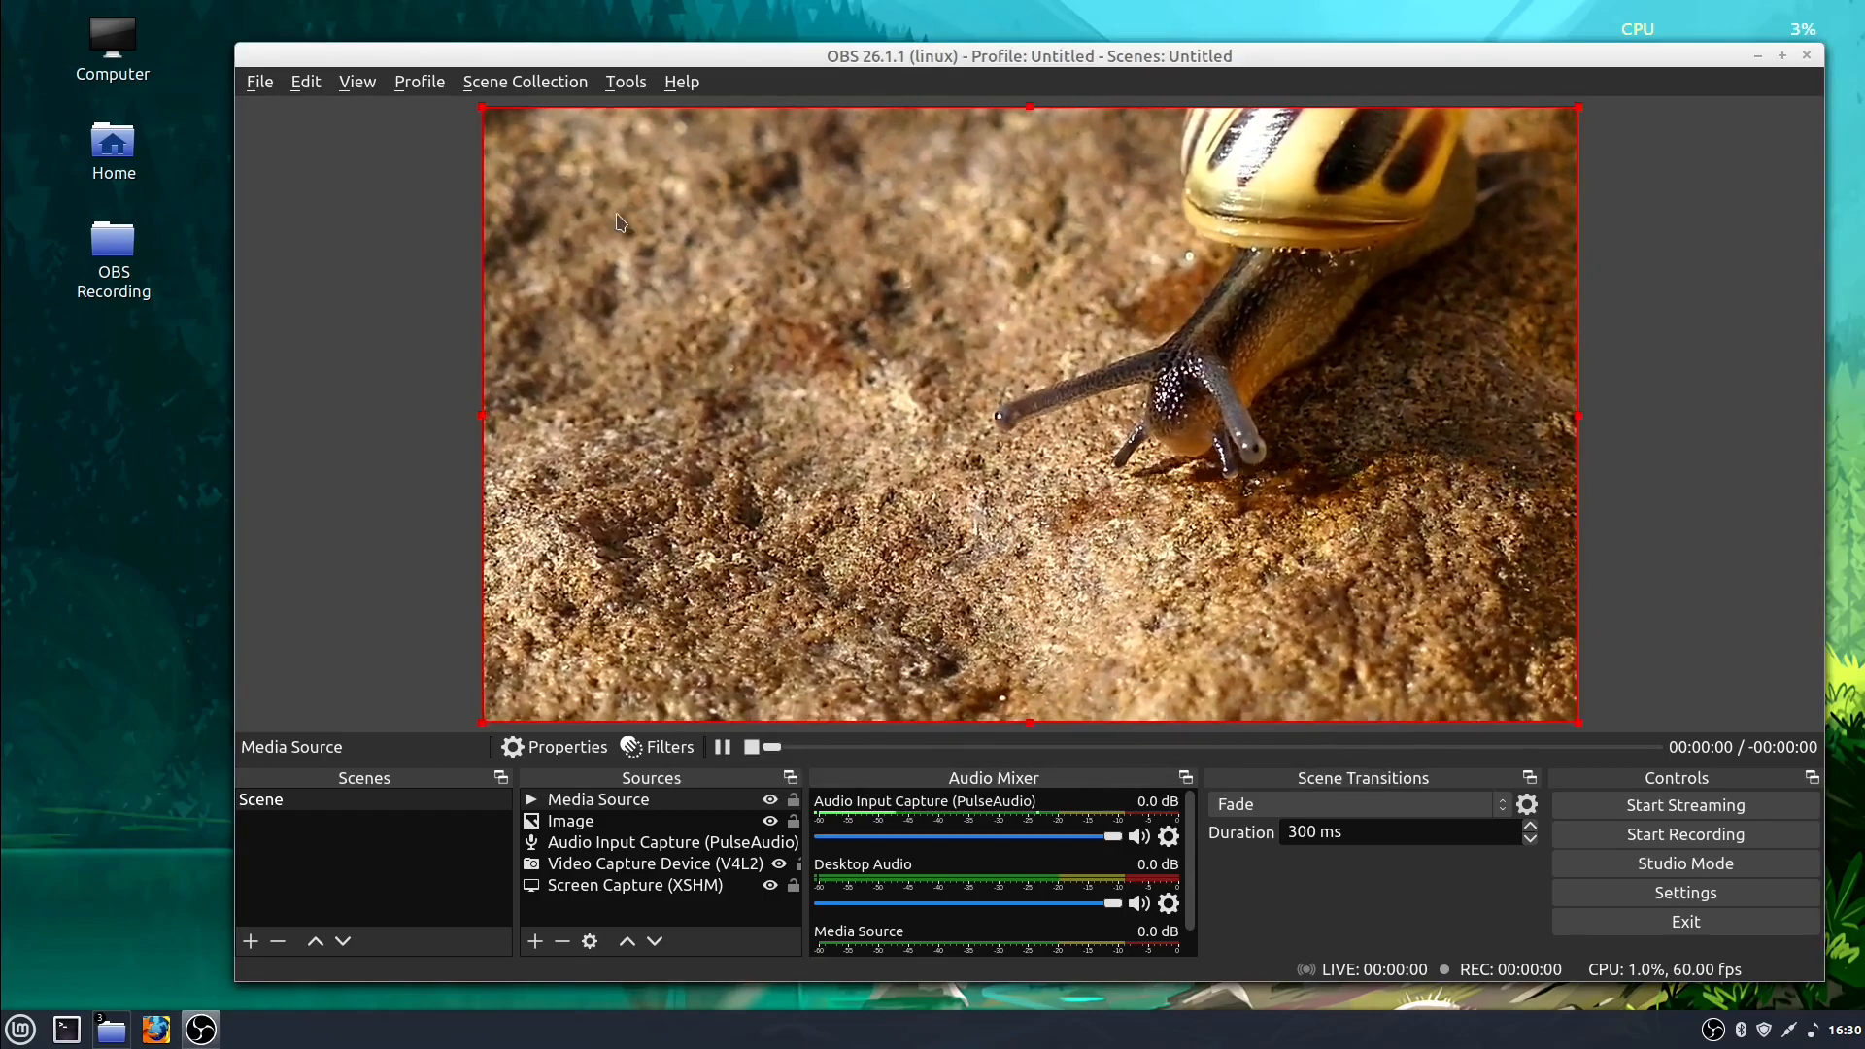
- Shrink the snail video to just over half the canvas width and place it in the canvas's lower-left area beside the webcam
drag(480, 109, 1088, 473)
drag(1251, 585, 767, 403)
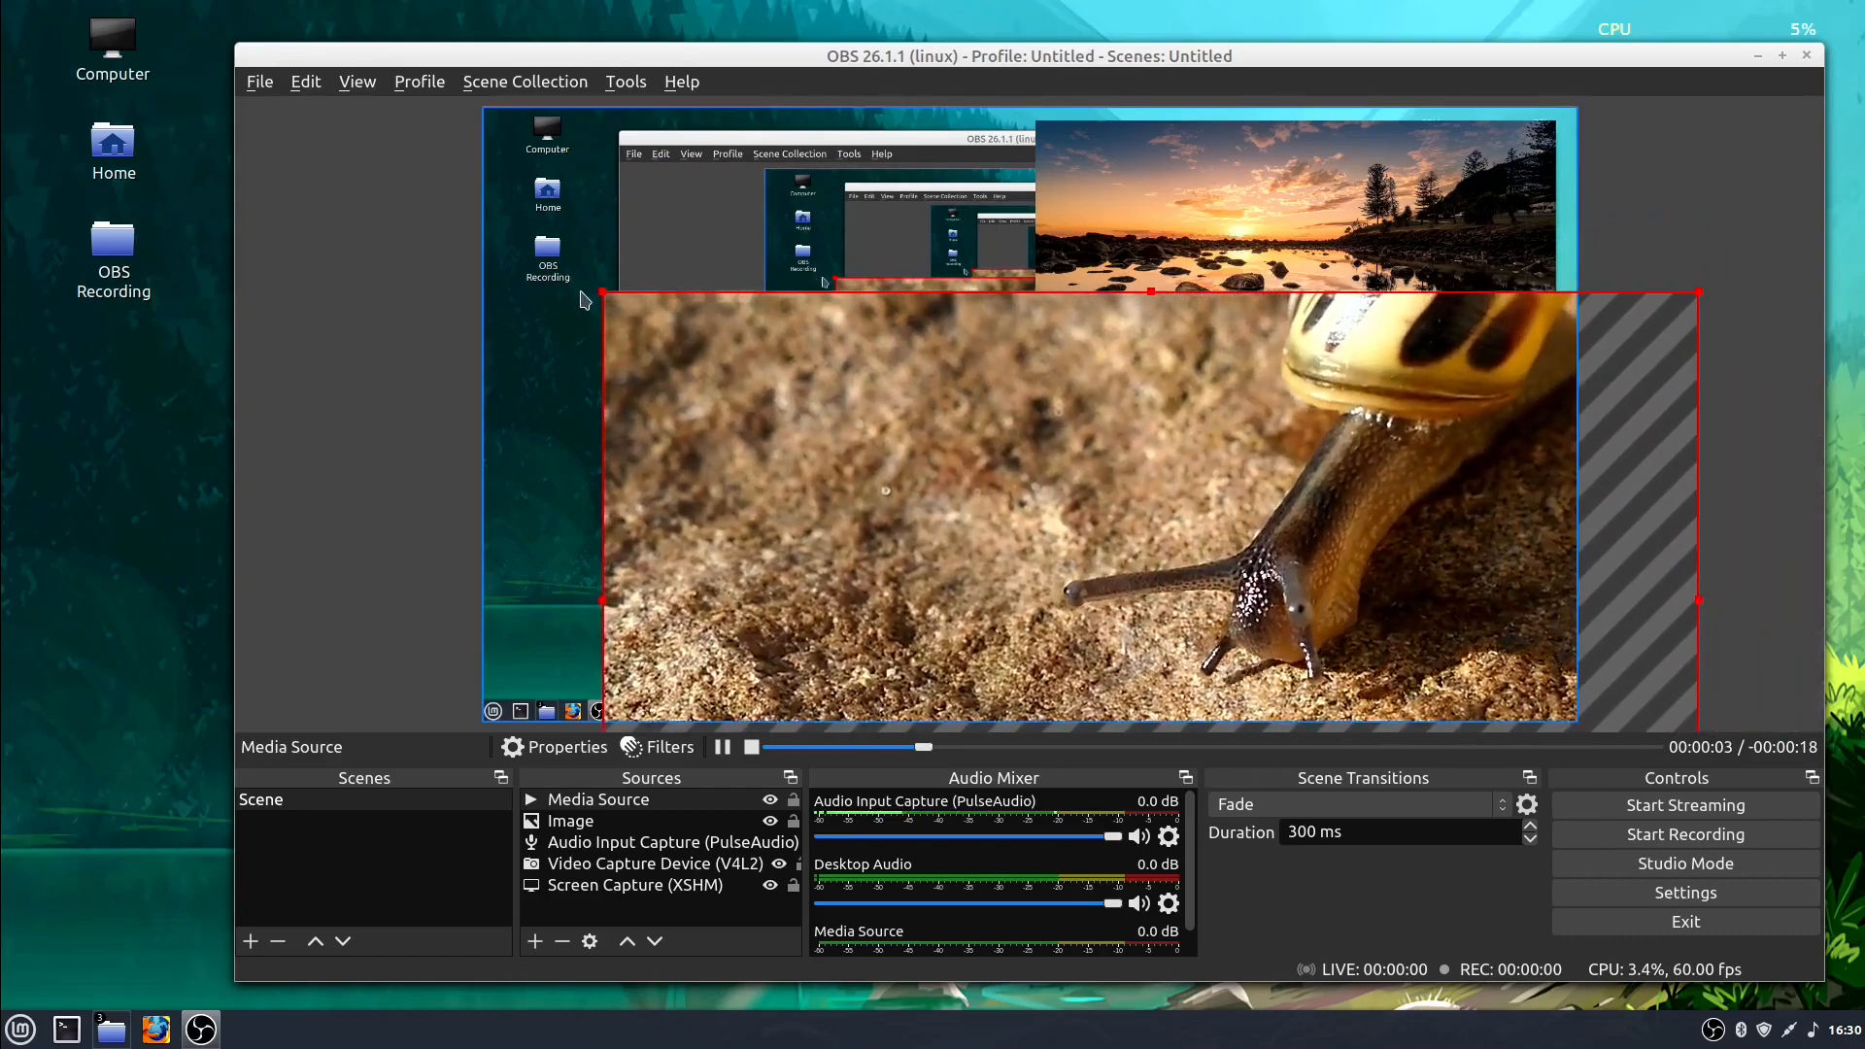
drag(605, 292, 566, 275)
drag(772, 403, 754, 448)
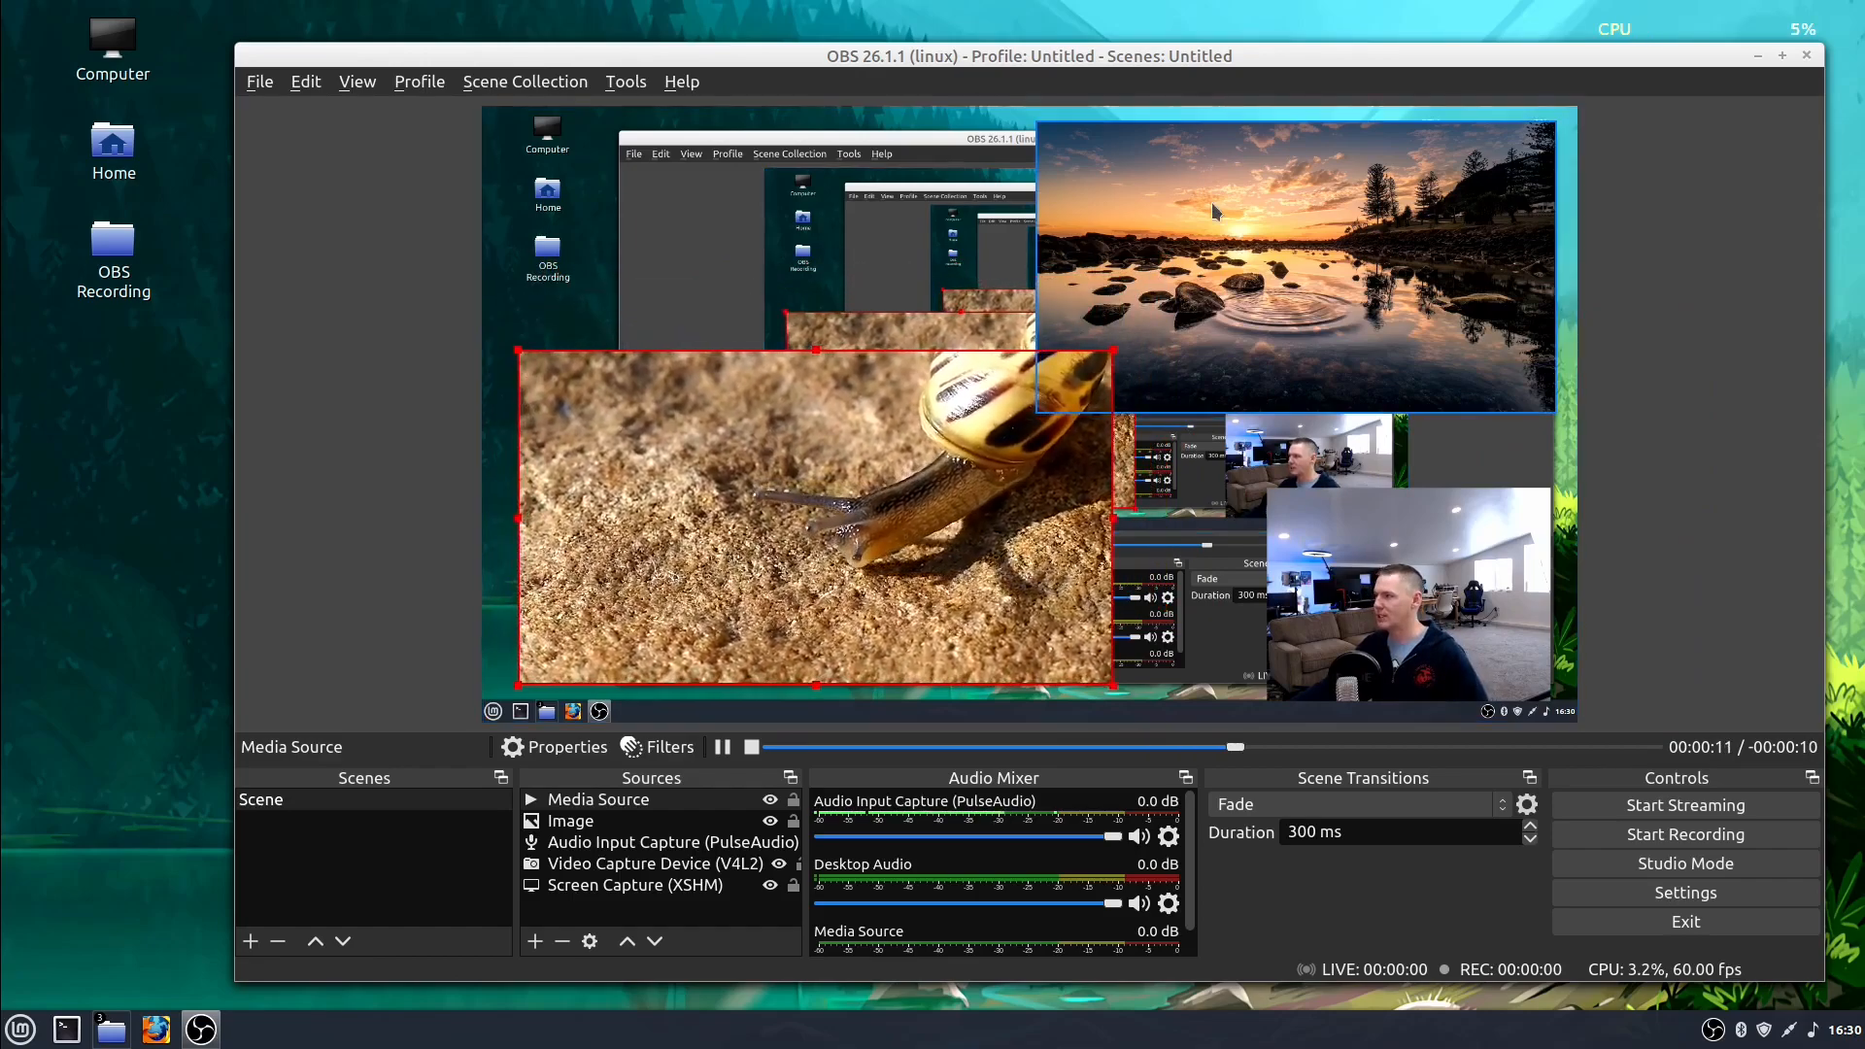
- Select the image and the screen capture in the preview, and move the OBS window around the desktop to check the live capture
click(1191, 201)
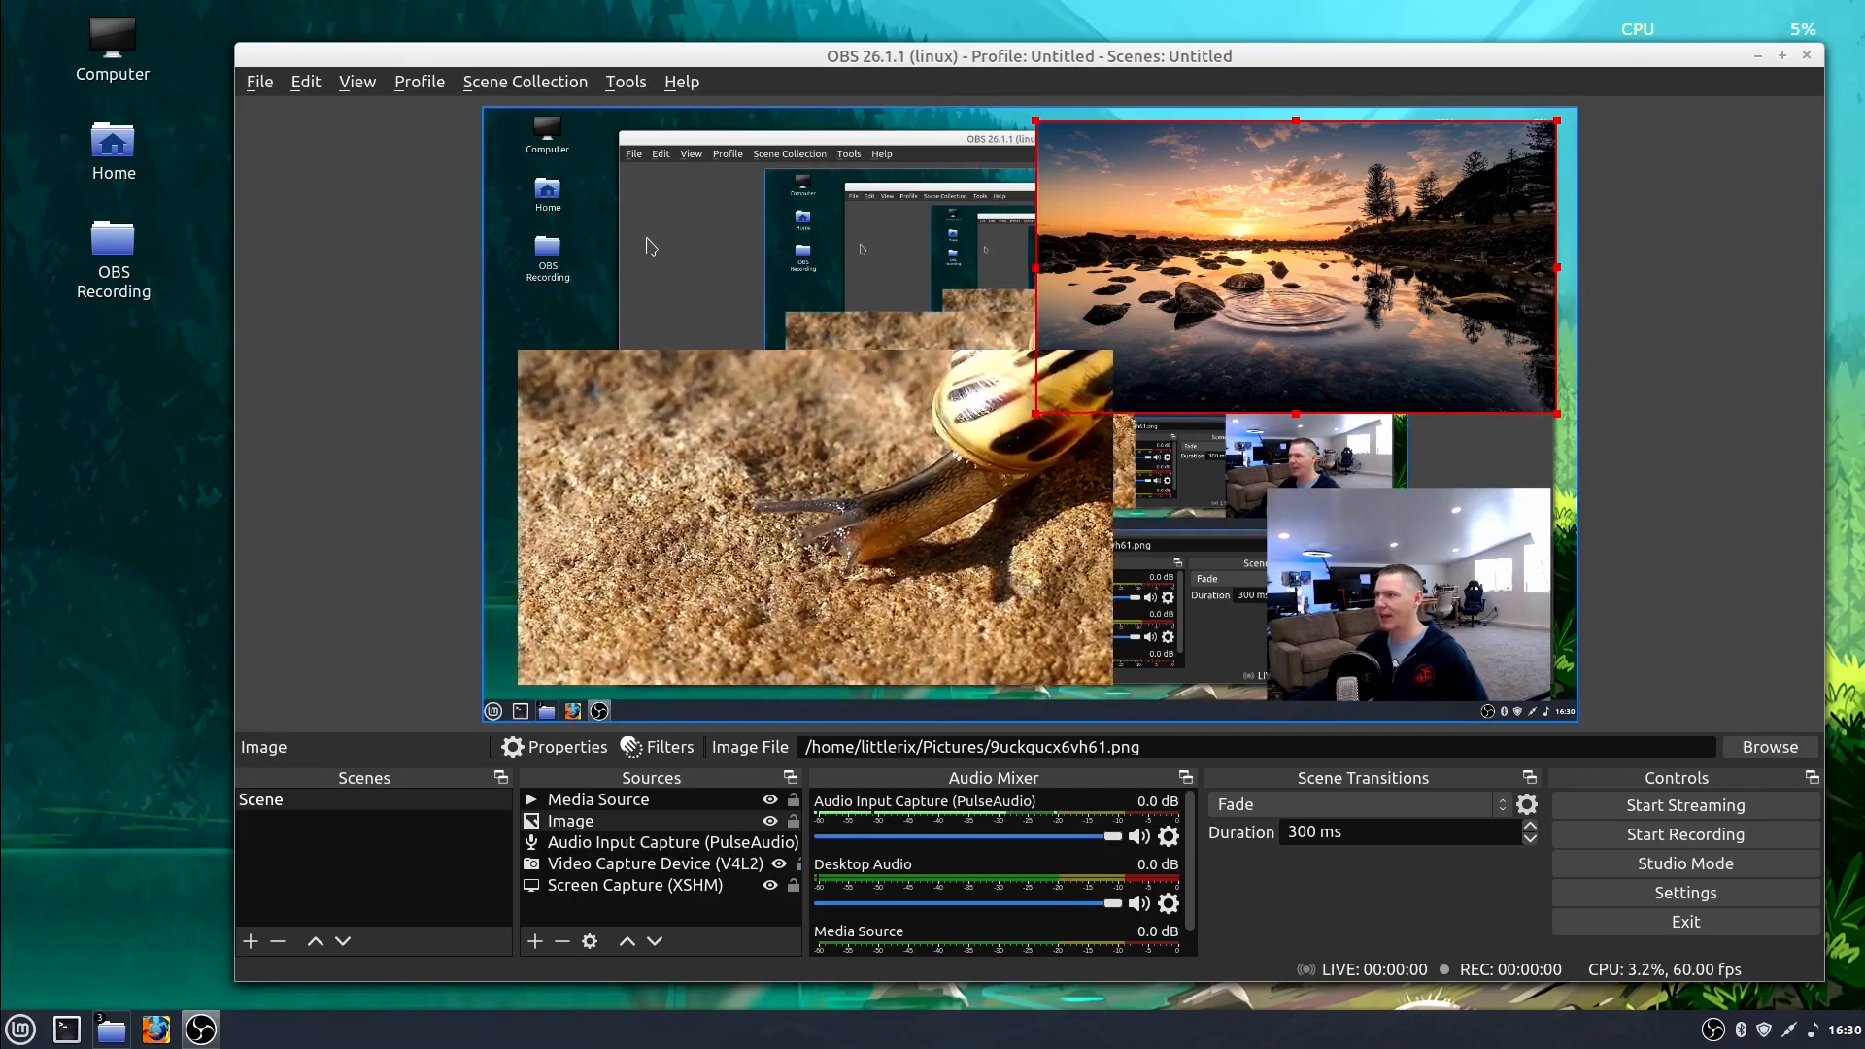
click(859, 159)
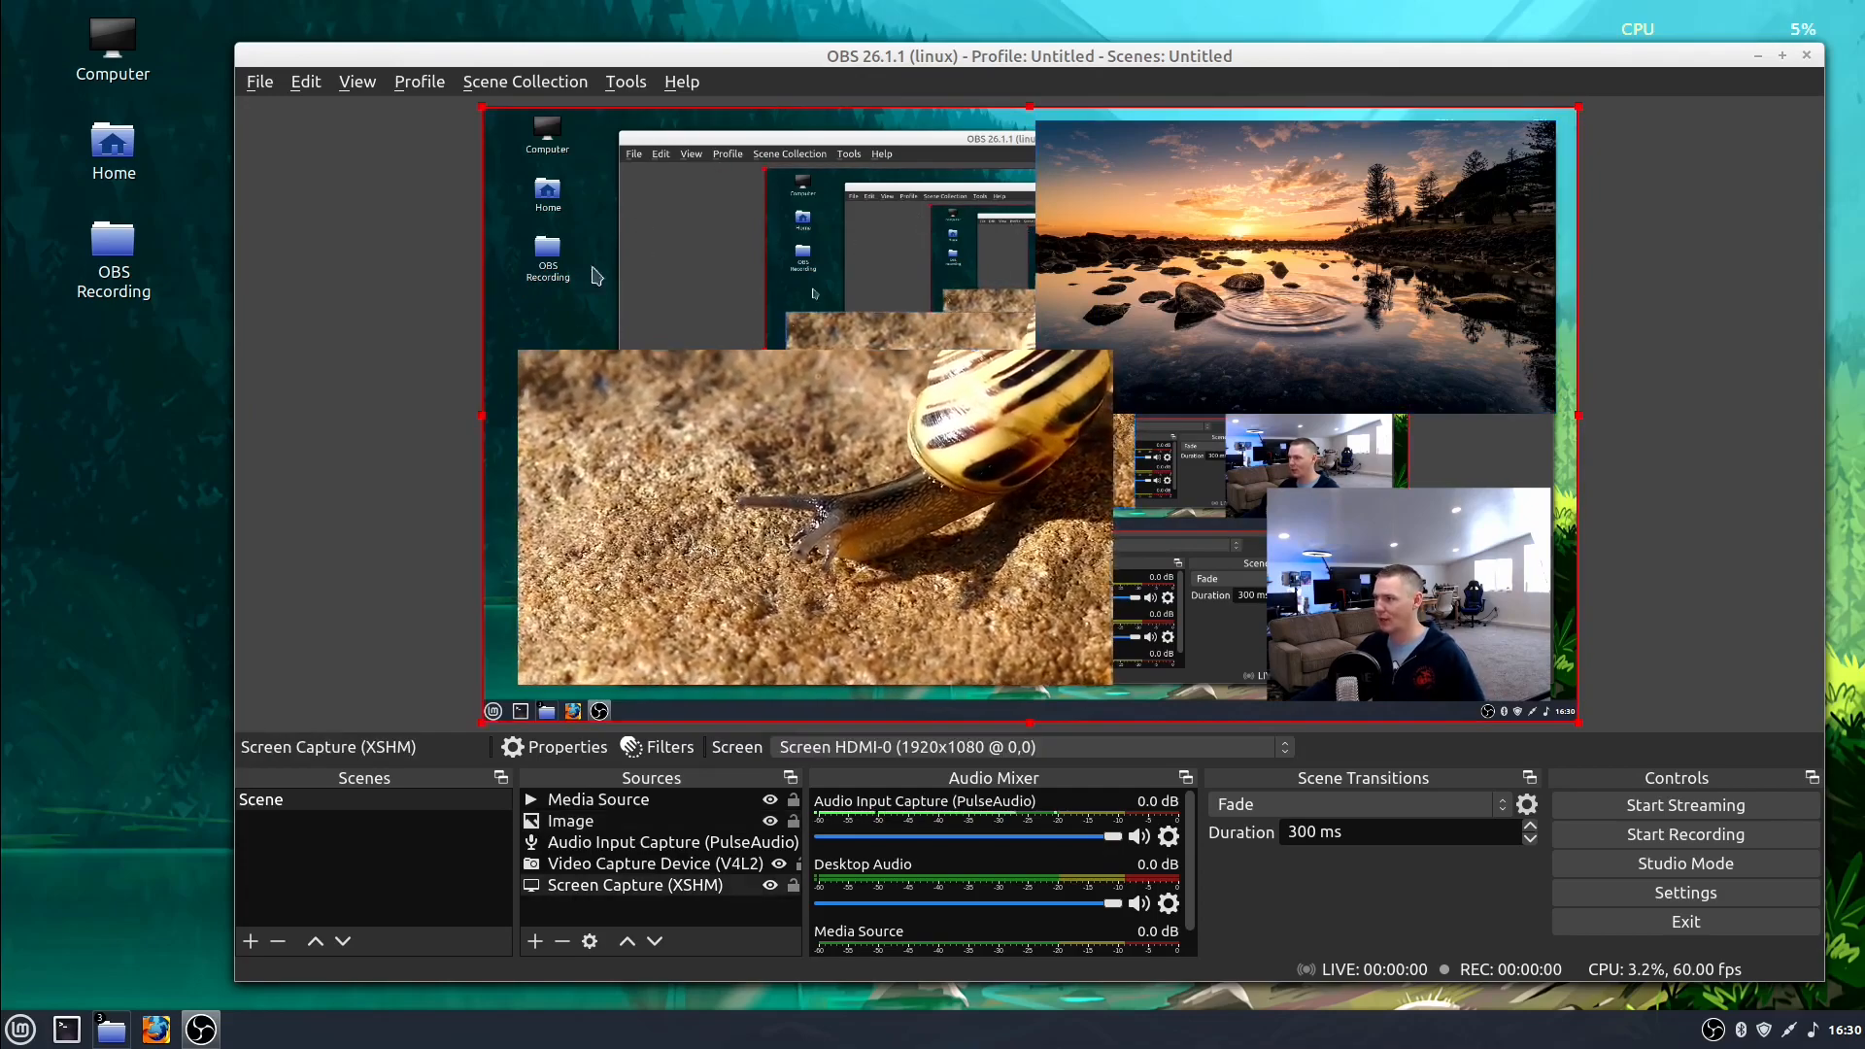
drag(476, 43, 718, 149)
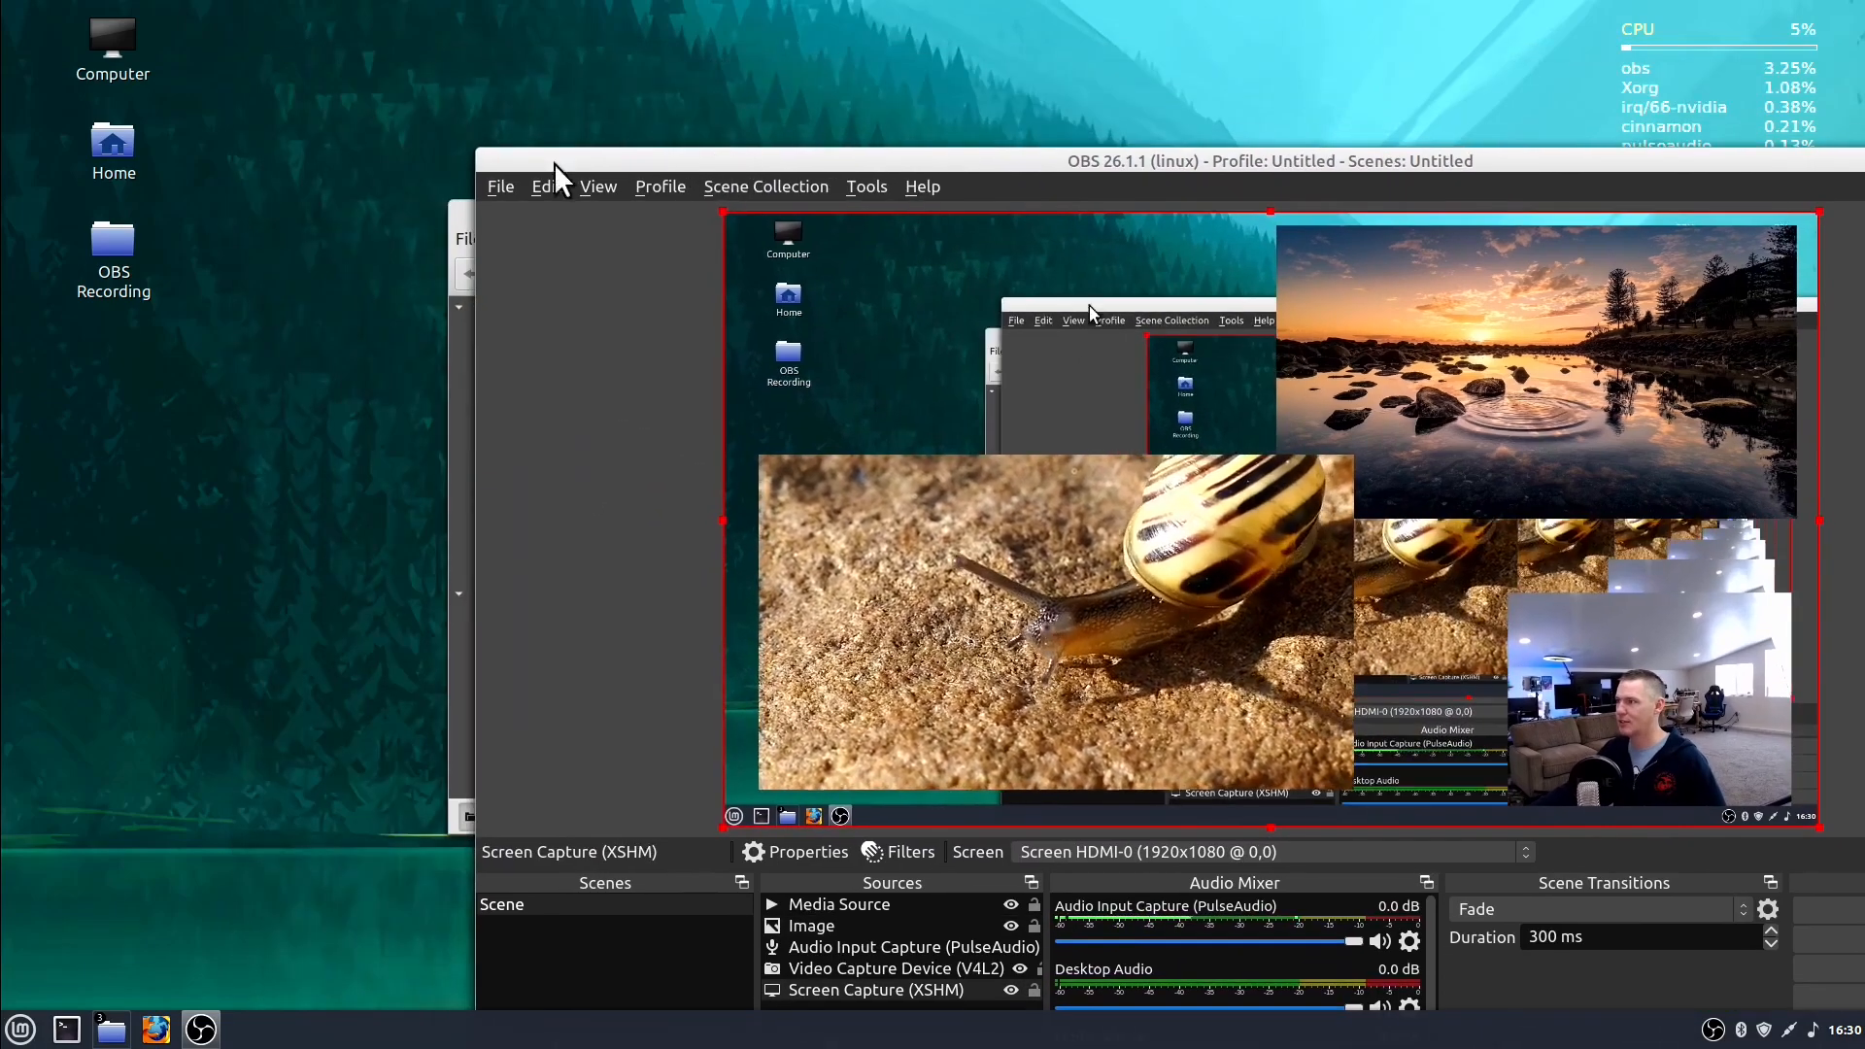
click(112, 155)
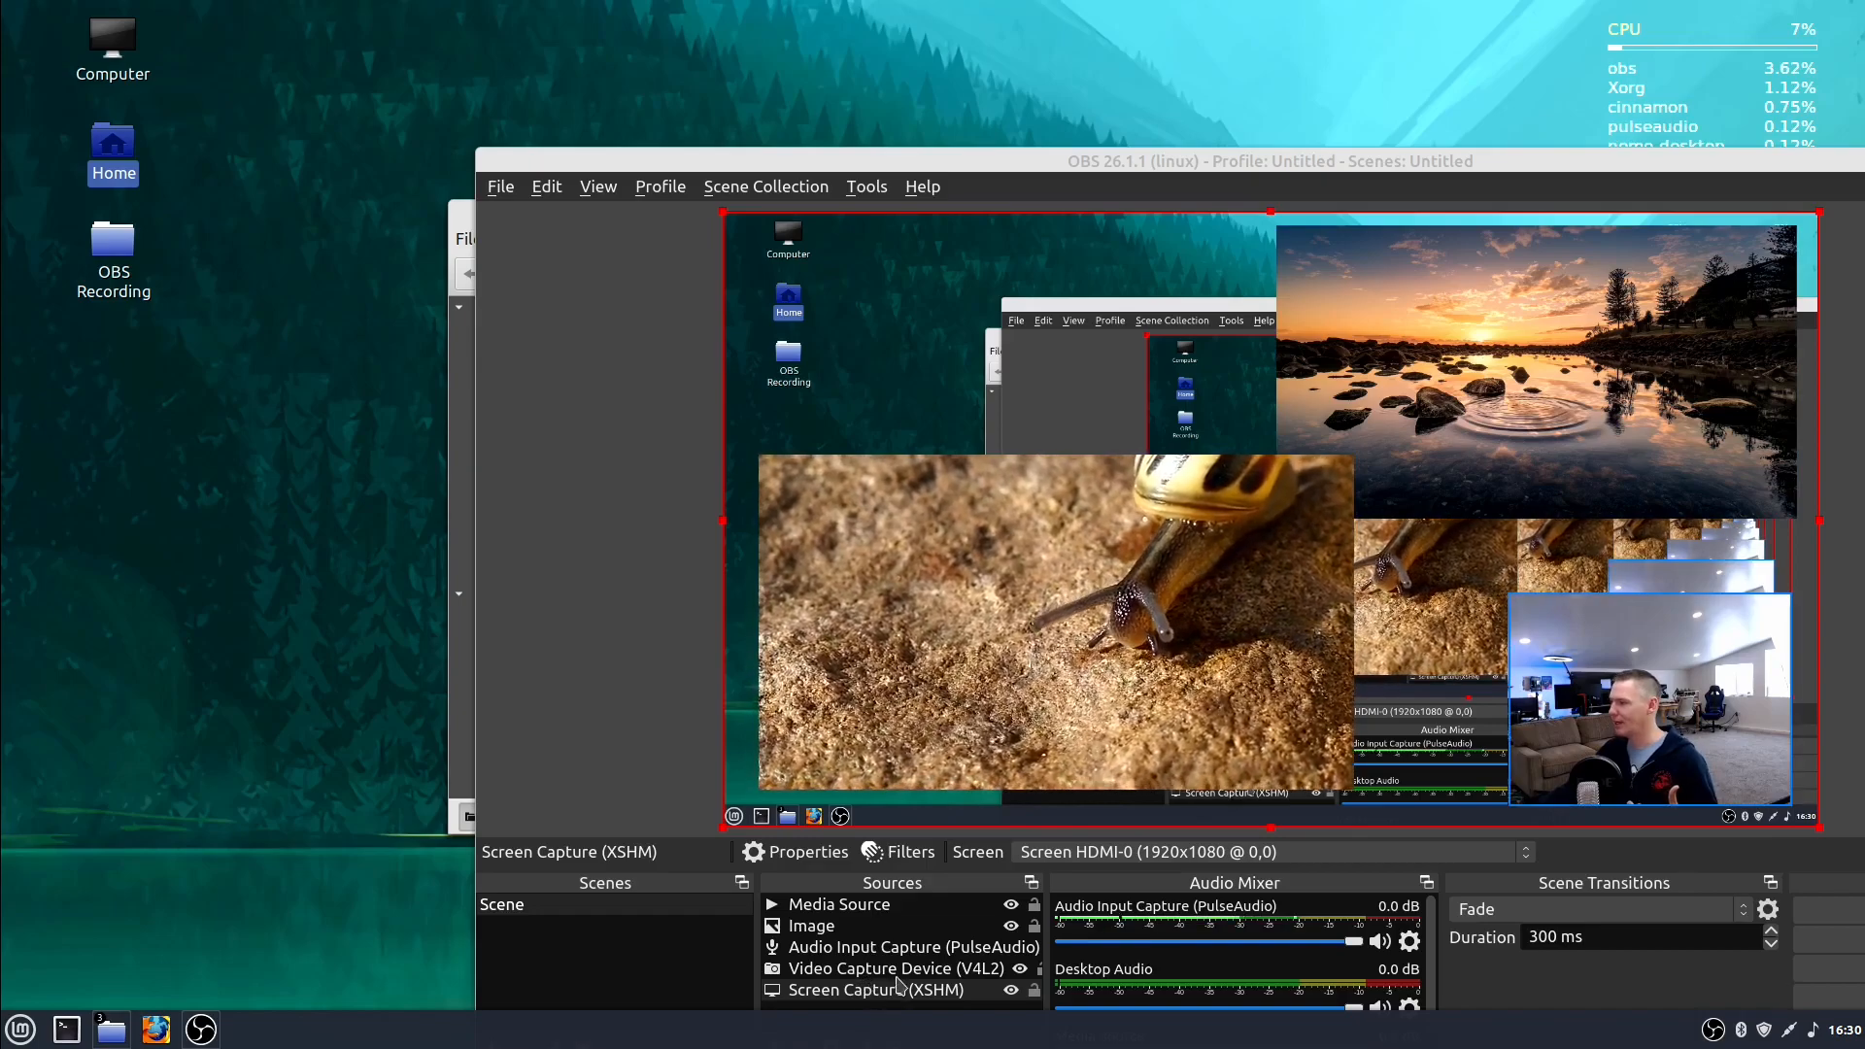
drag(1104, 165, 769, 39)
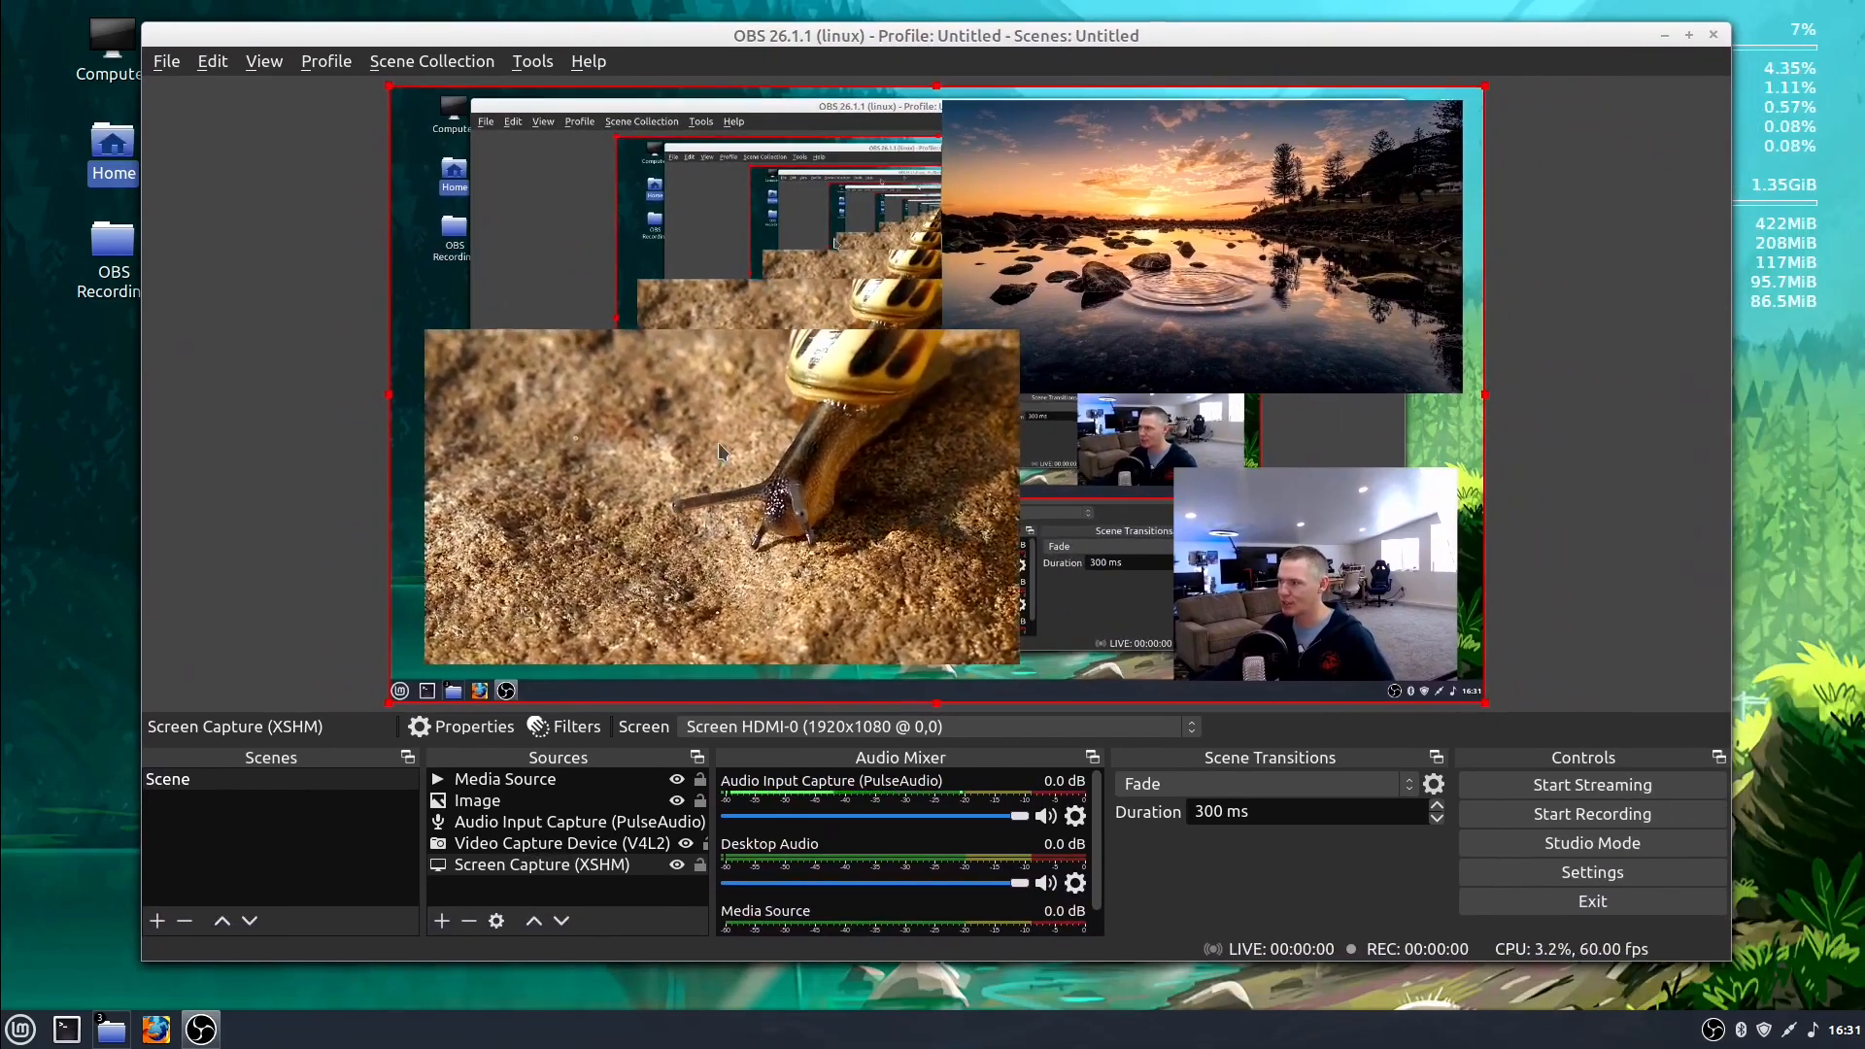
click(442, 920)
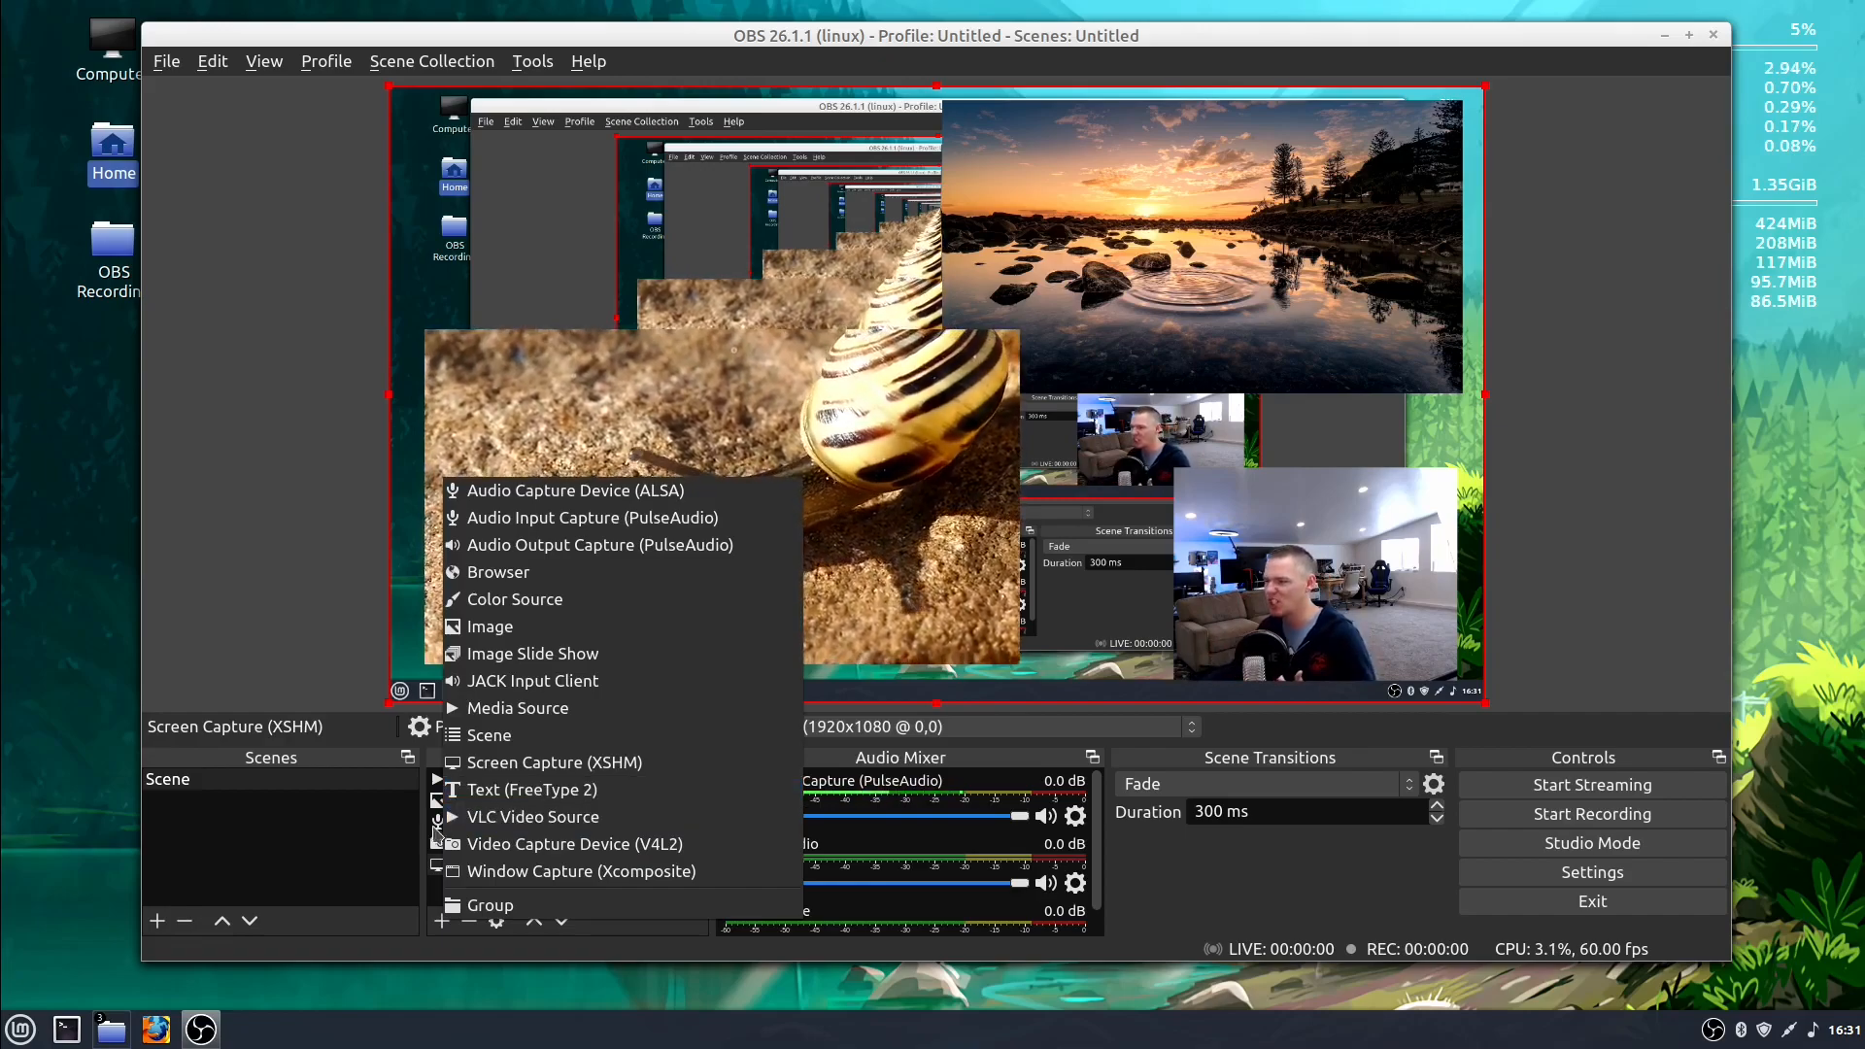
click(339, 861)
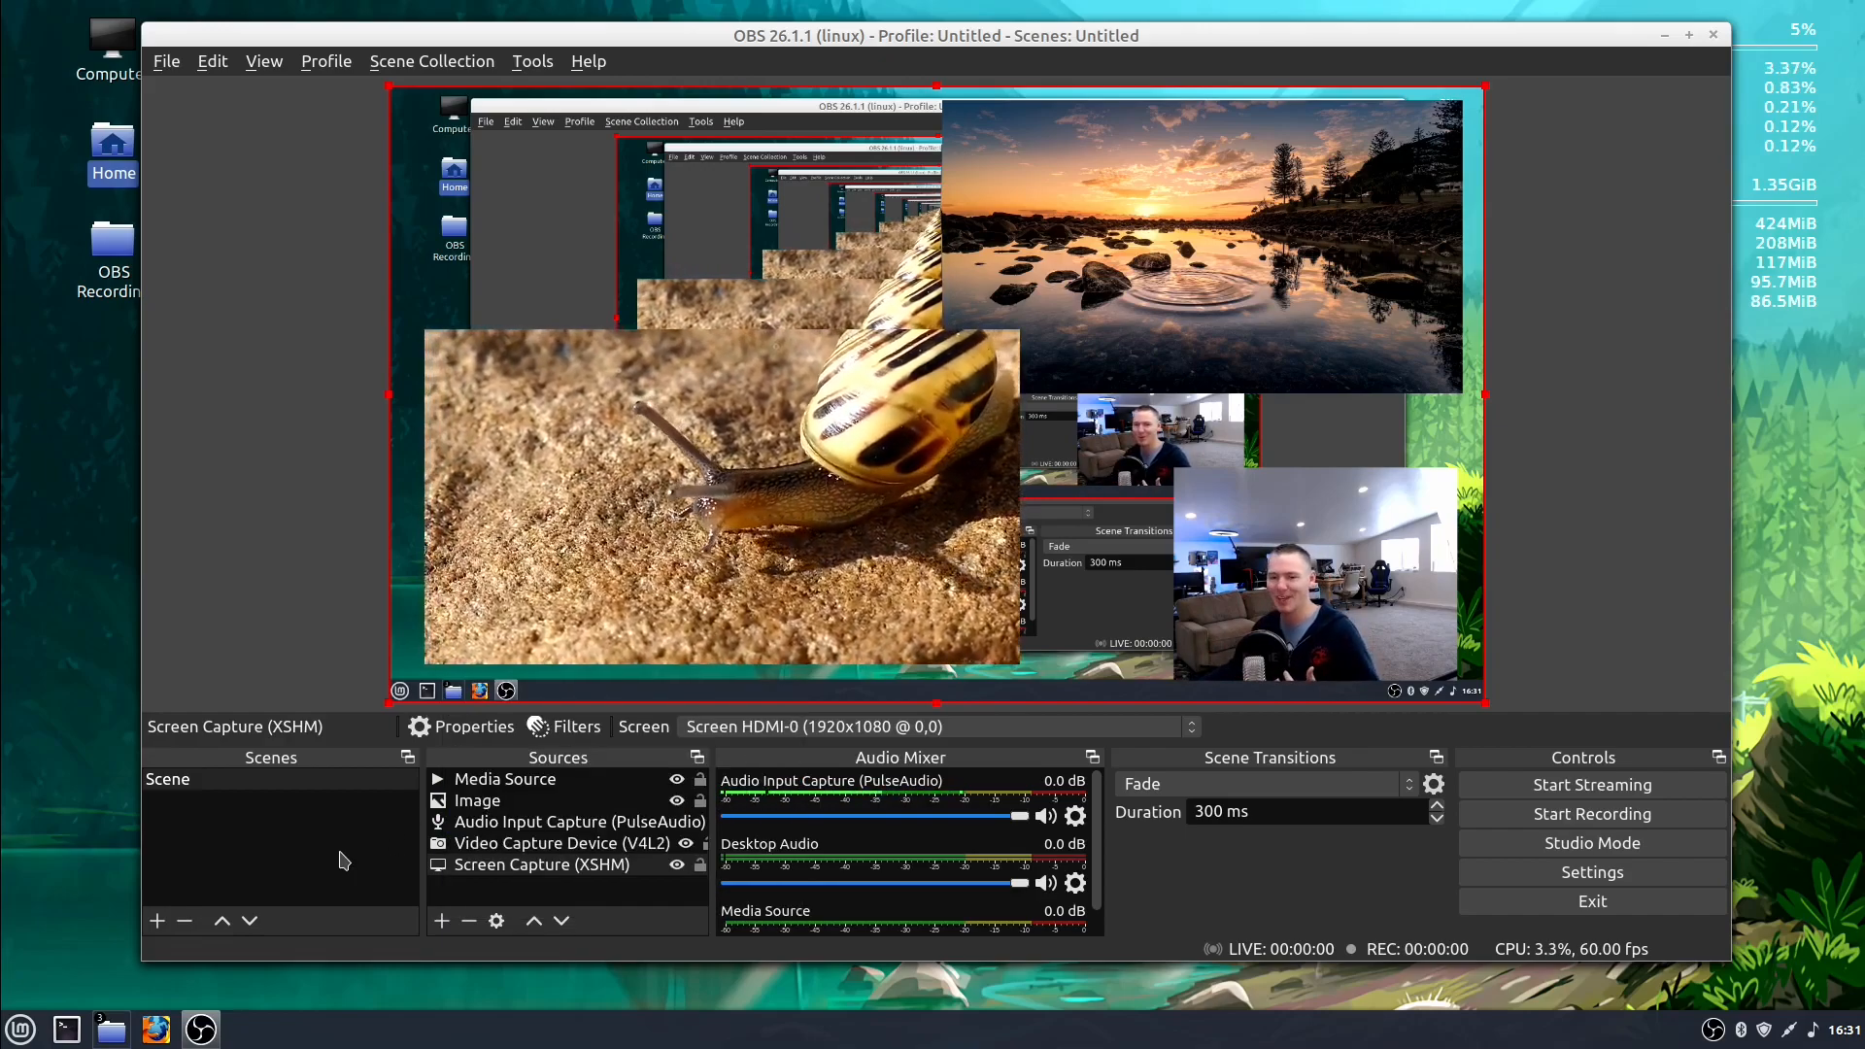